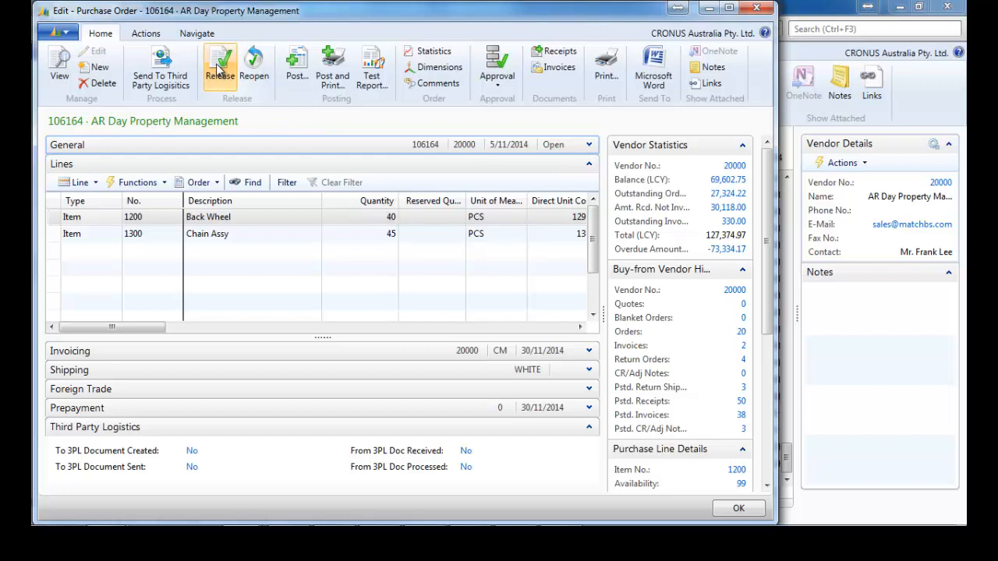
Create warehouse receipt RE000075 from purchase order 106164 and acknowledge the confirmation.
left_click(146, 34)
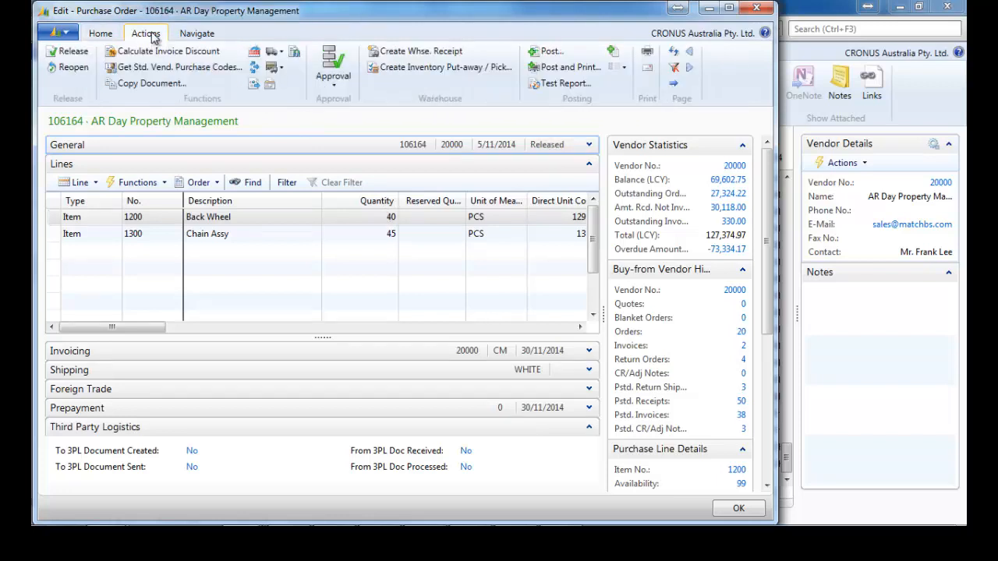
left_click(425, 53)
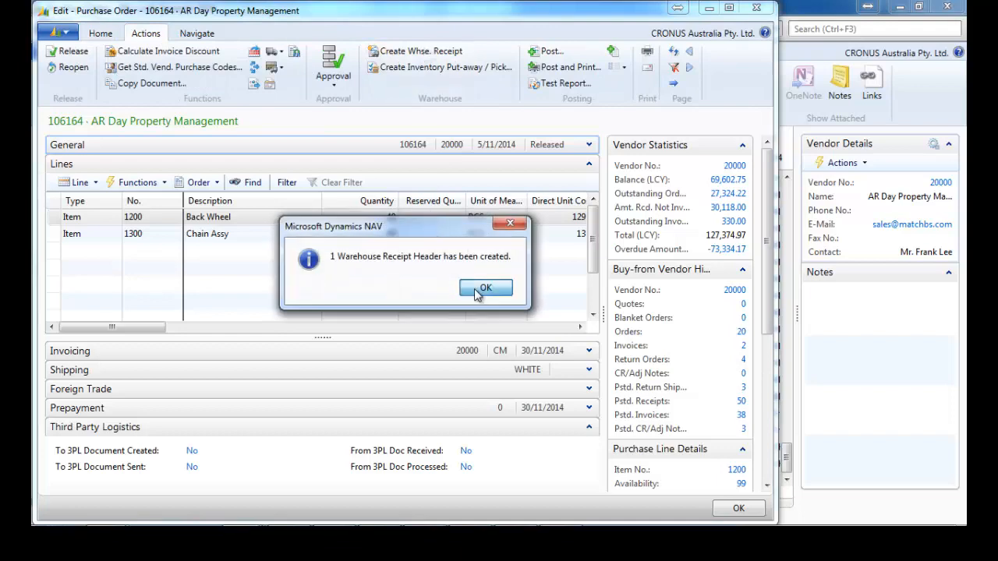
left_click(477, 289)
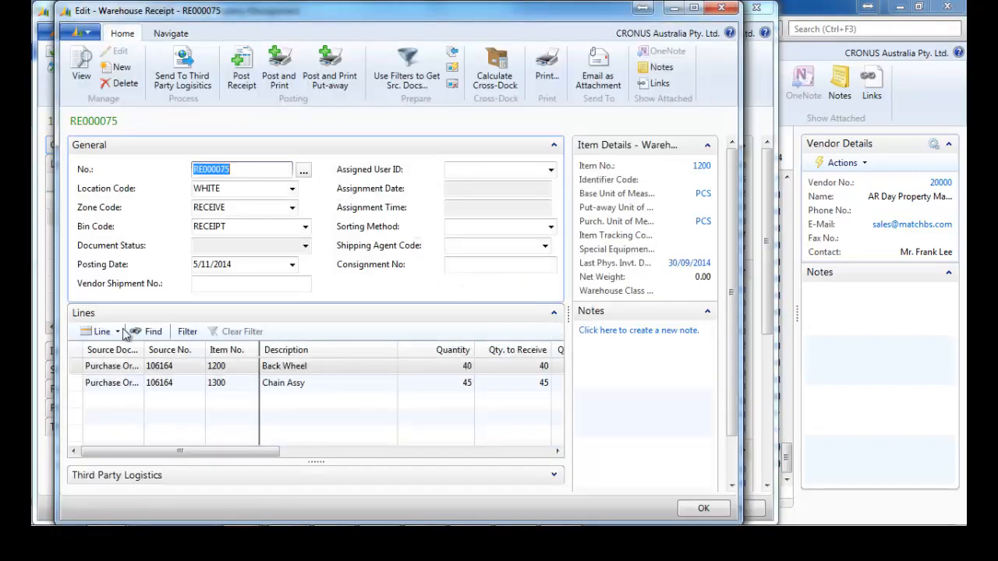
Show receipt RE000075's Third Party Logistics details and send it to the 3PL provider.
left_click(553, 145)
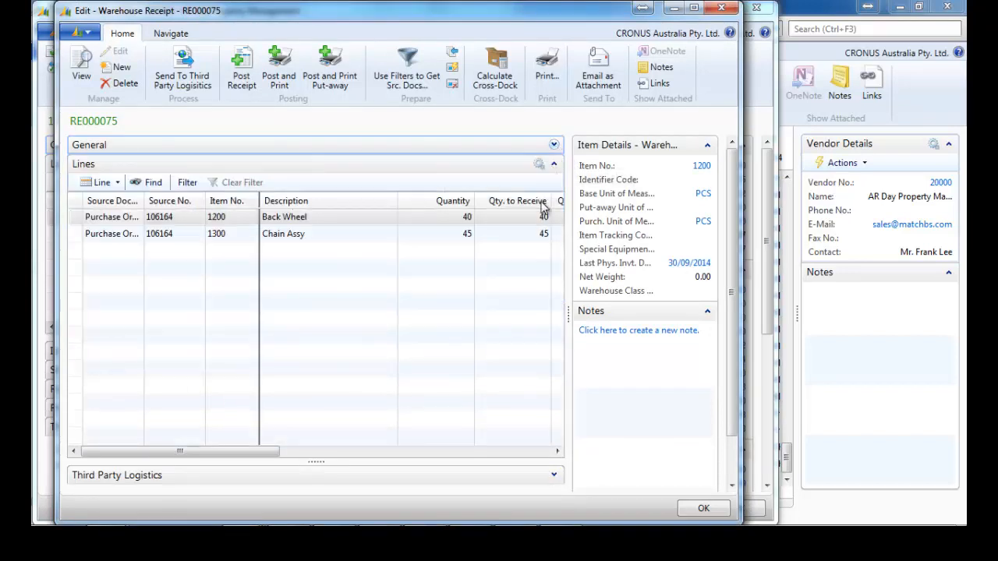
left_click(554, 476)
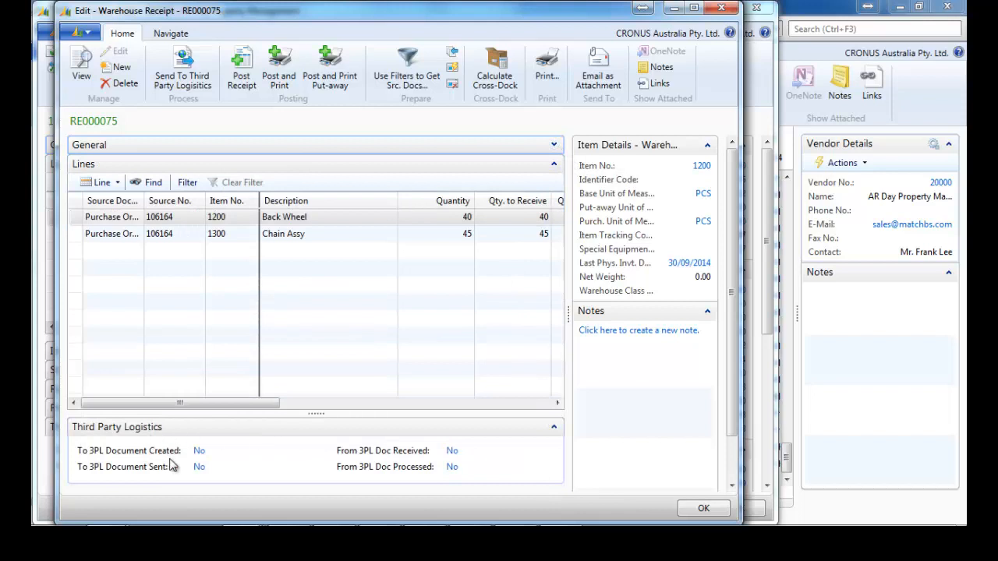
left_click(187, 72)
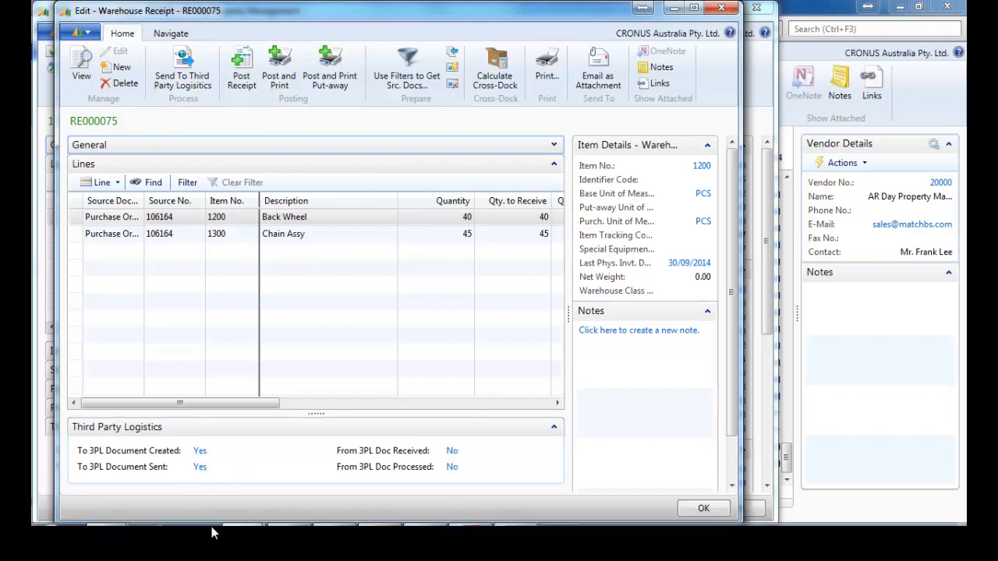
Open SOC_00053.xml from the 3PL Sapphire Inbound folder.
mouse_move(205, 528)
mouse_move(119, 514)
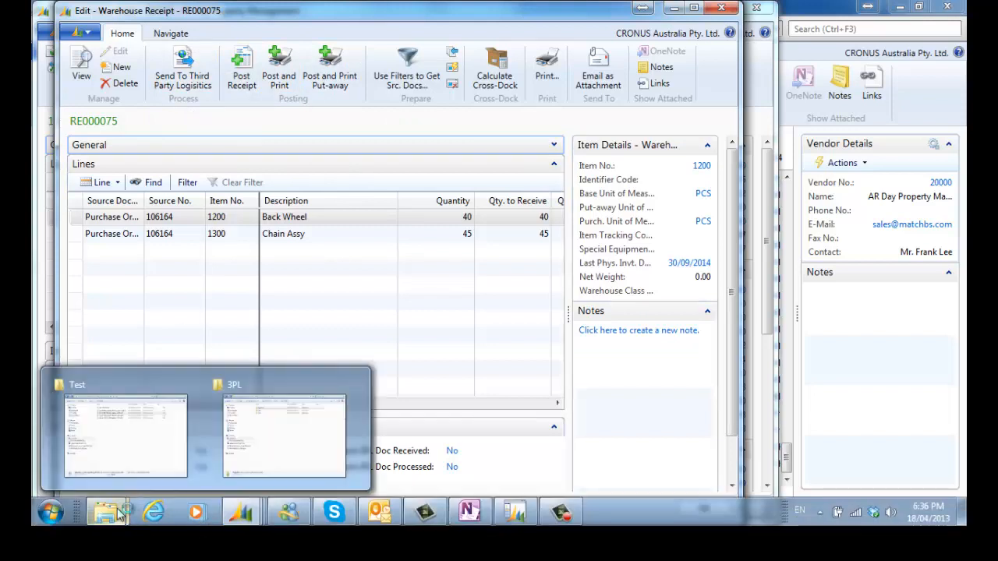
left_click(279, 388)
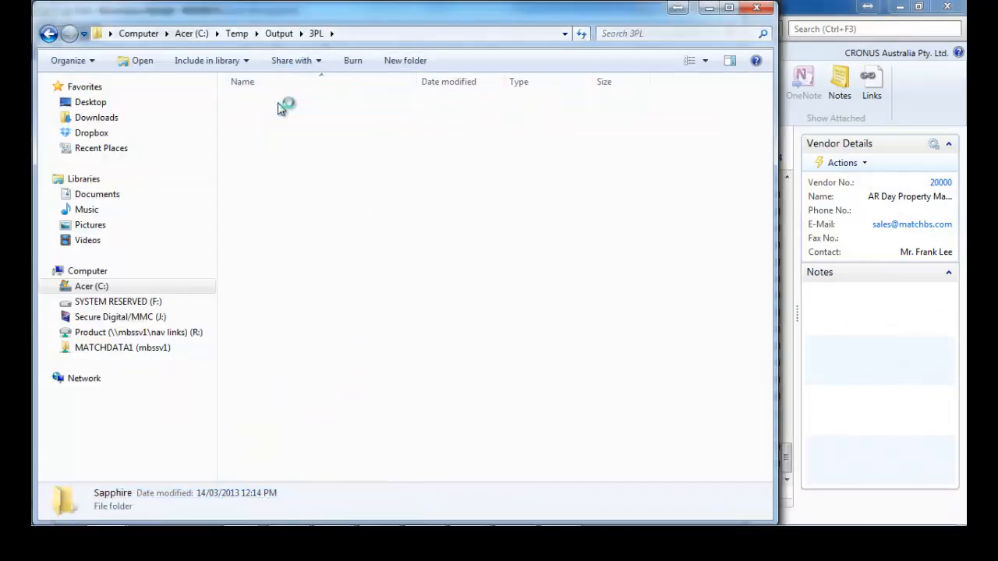
double_click(271, 103)
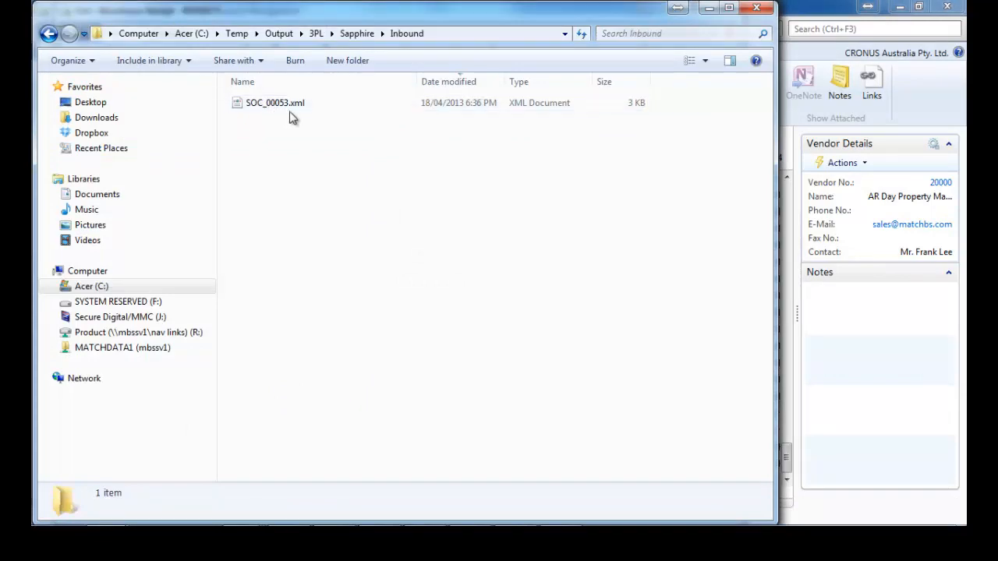
left_click(285, 108)
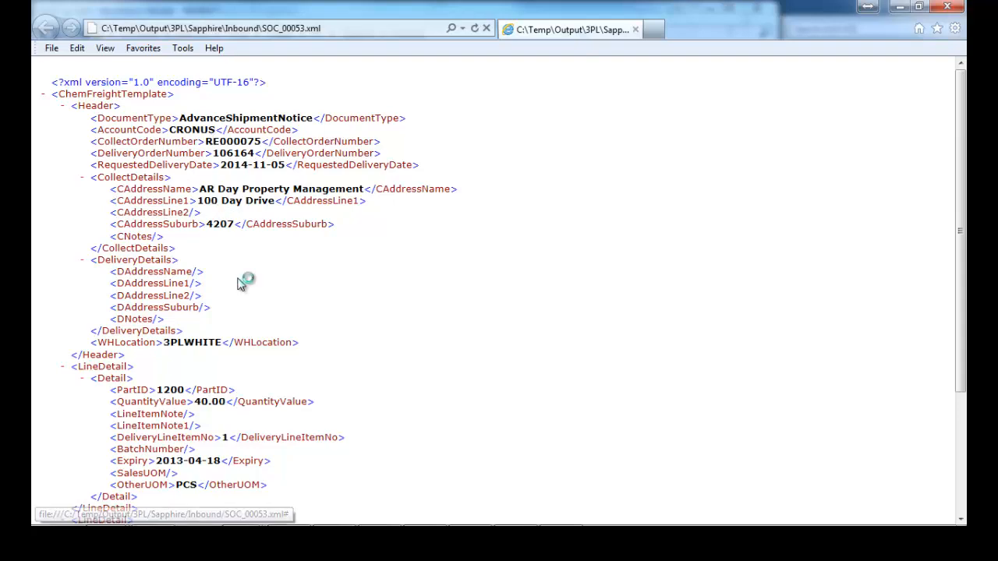
Read through the SOC_00053.xml shipment notice, then close it and return to receipt RE000075.
scroll(261, 367, "down", 5)
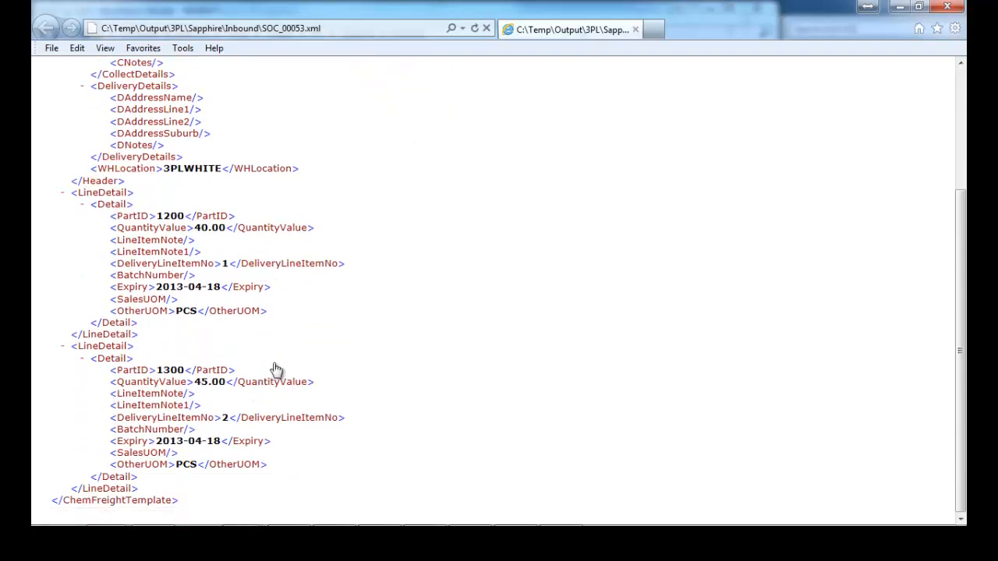
left_click(947, 7)
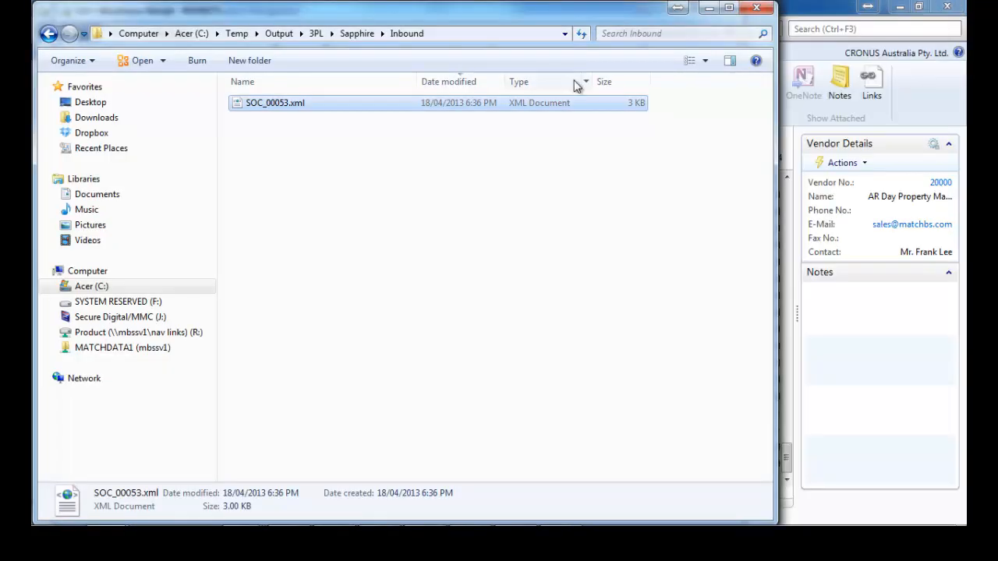
left_click(710, 9)
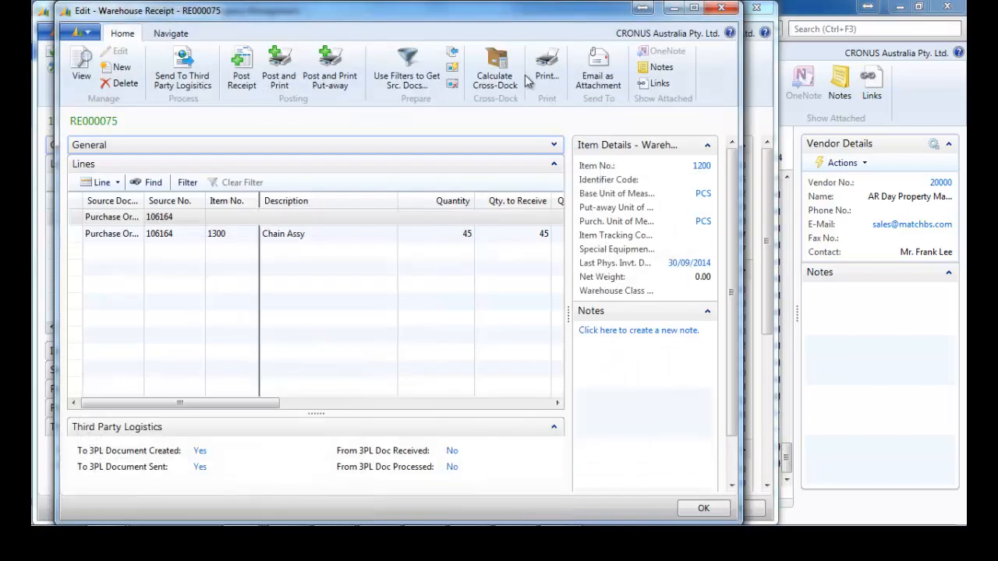
left_click(171, 33)
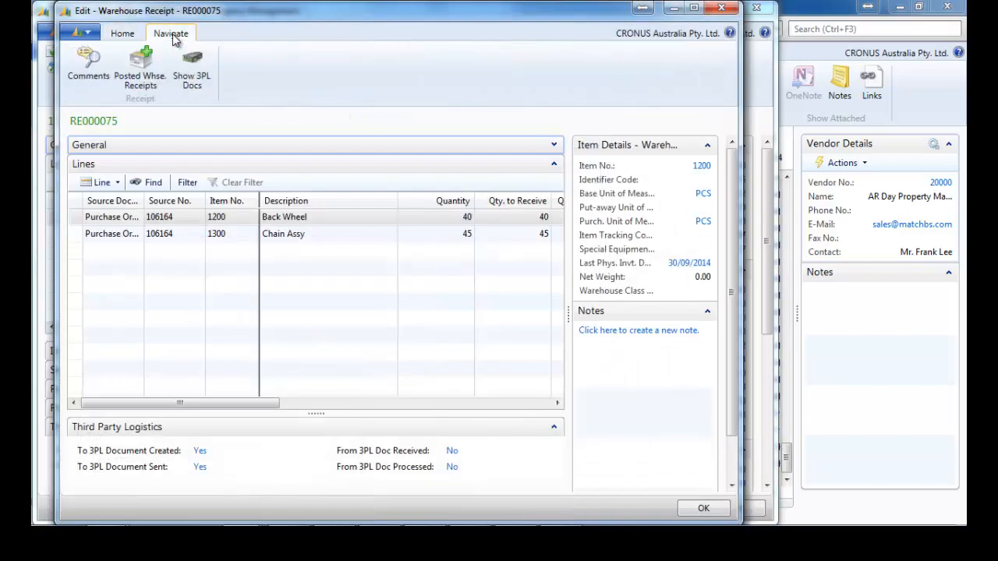
left_click(195, 75)
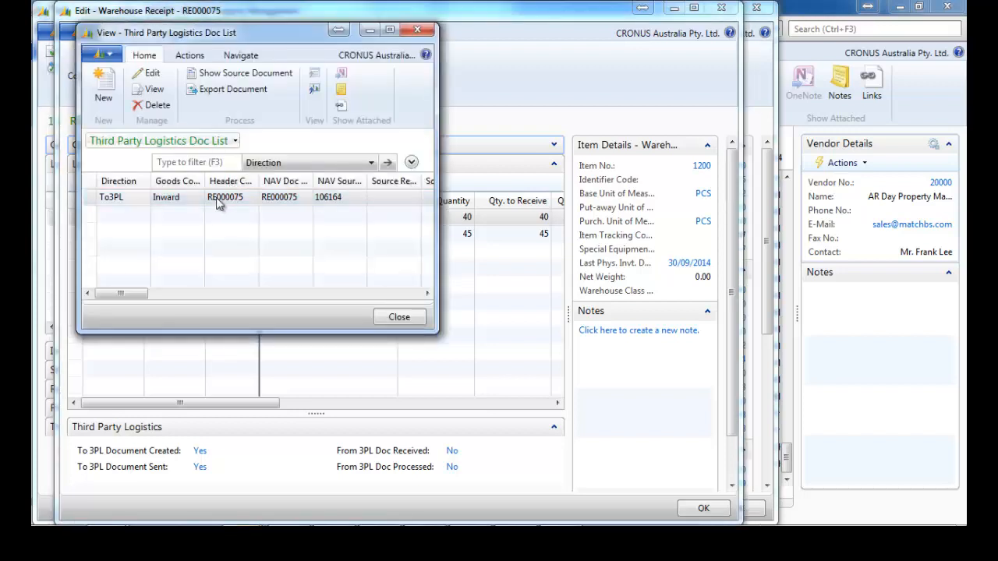
left_click(167, 198)
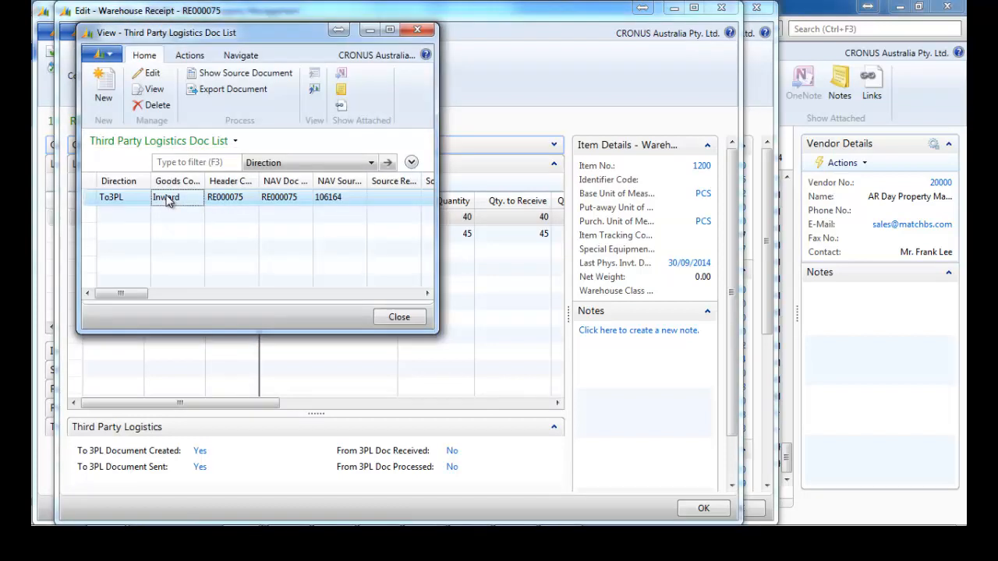
double_click(167, 199)
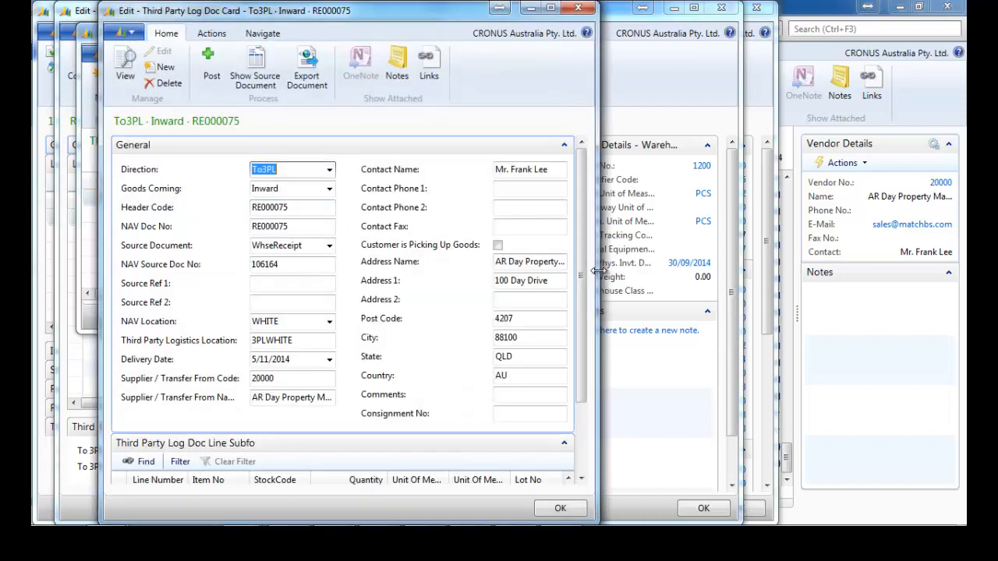
left_click_drag(597, 270, 789, 266)
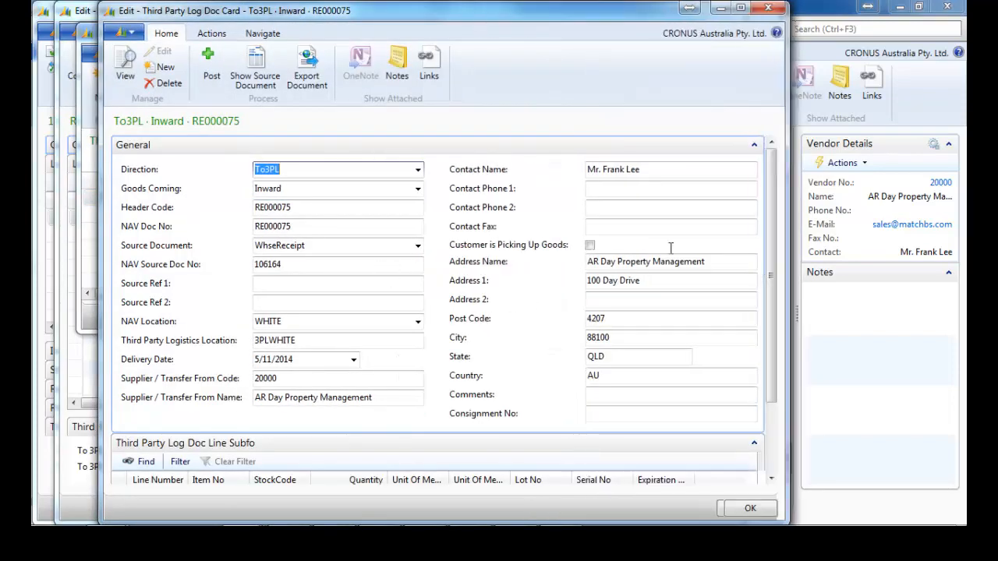
left_click(754, 145)
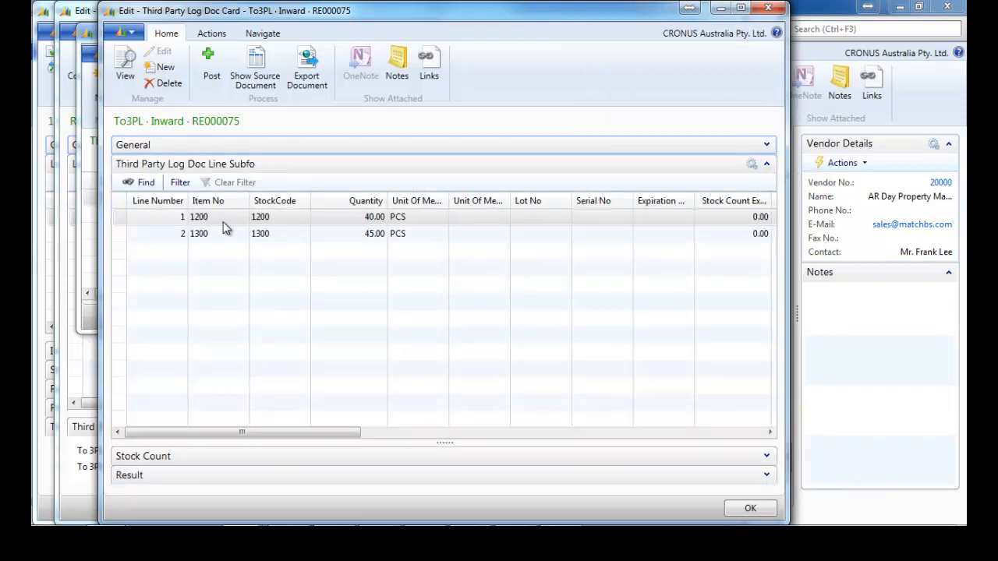
left_click(768, 7)
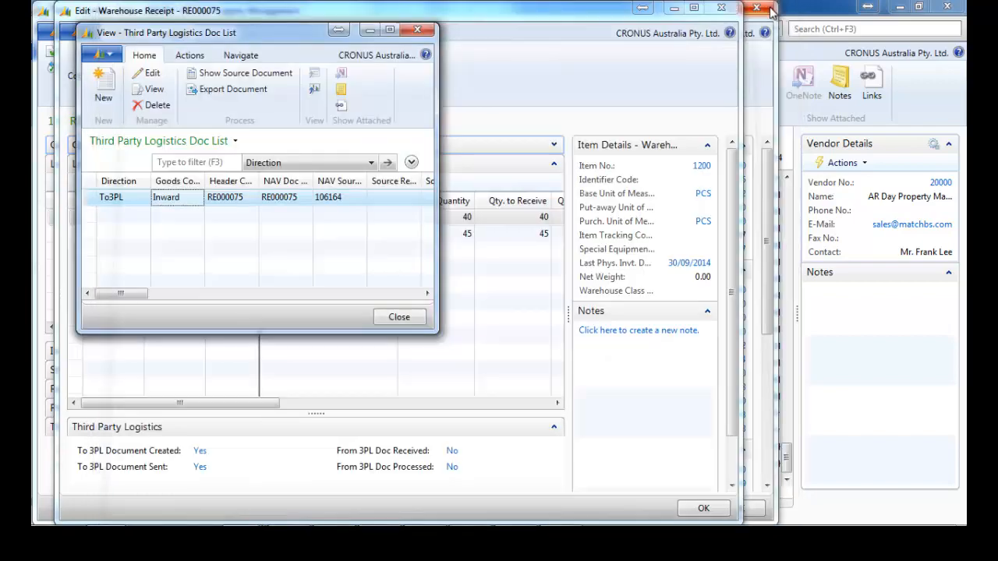
left_click(417, 31)
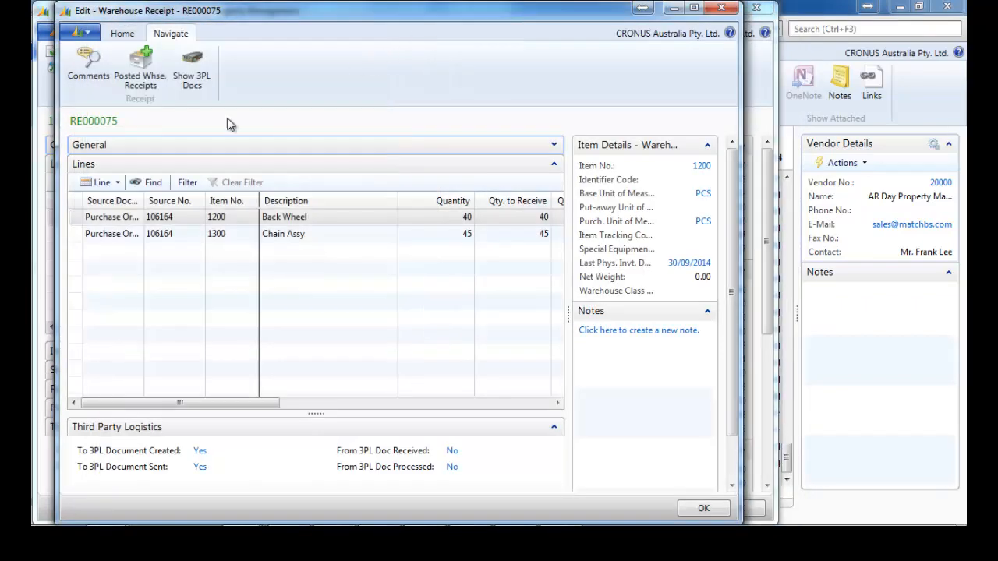
Move from the Inbound folder up to the Output folder containing MATCHBS_501301_106164_AOR.XML.
mouse_move(195, 524)
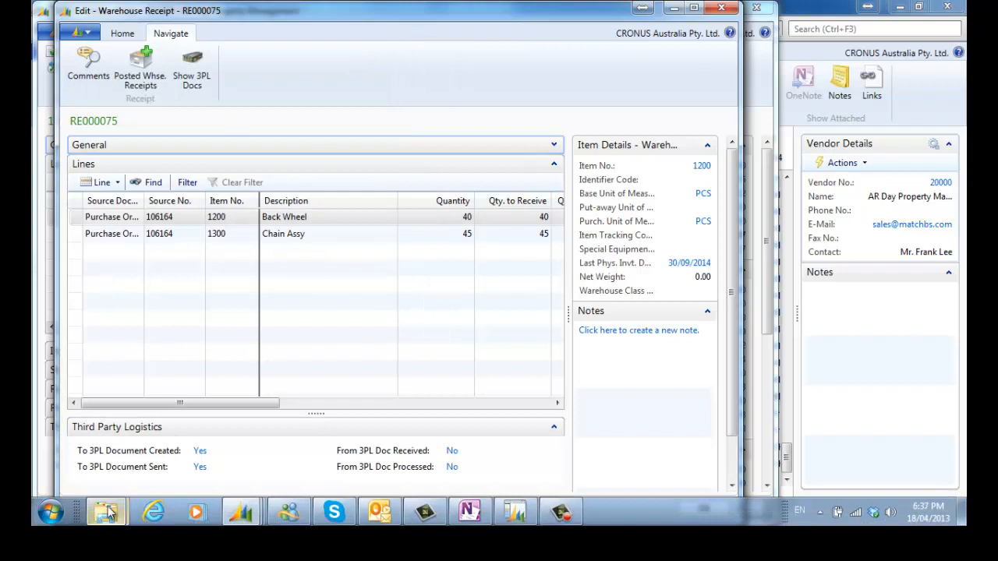
mouse_move(110, 512)
left_click(278, 382)
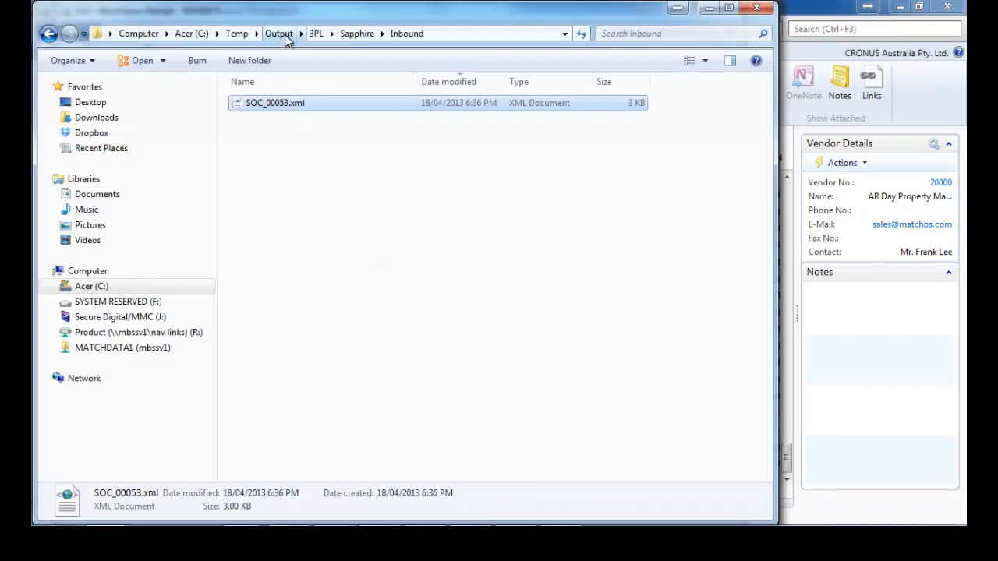
left_click(286, 36)
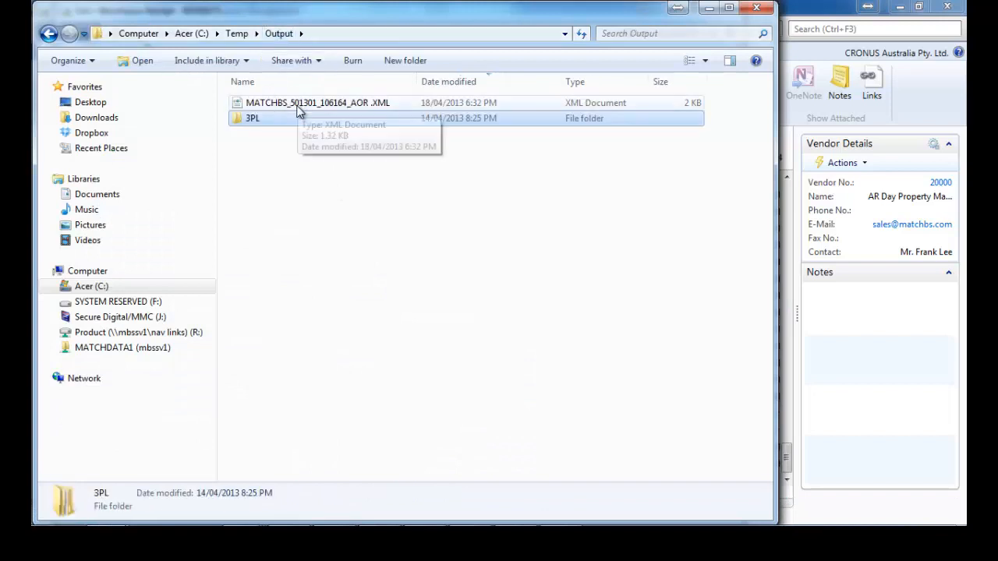
Import MATCHBS_501301_106164_AOR.XML into Upload Entries, then export the new Received entry.
mouse_move(178, 531)
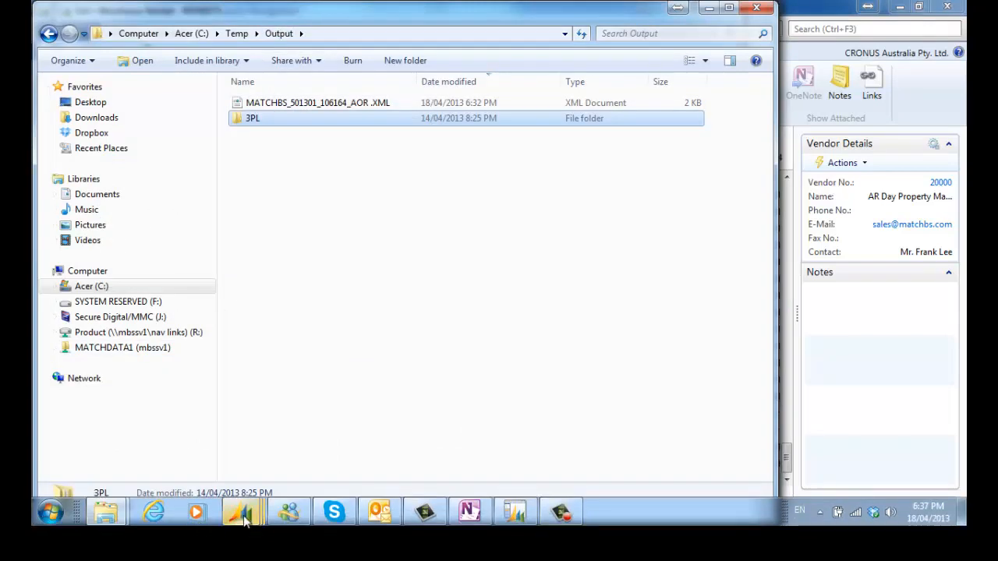
mouse_move(244, 521)
mouse_move(381, 444)
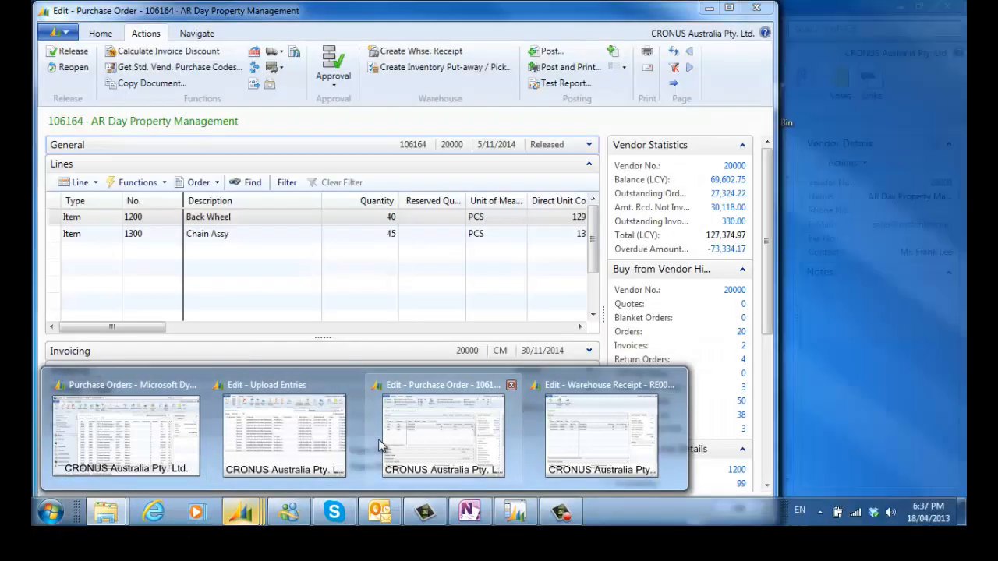
mouse_move(288, 433)
left_click(271, 386)
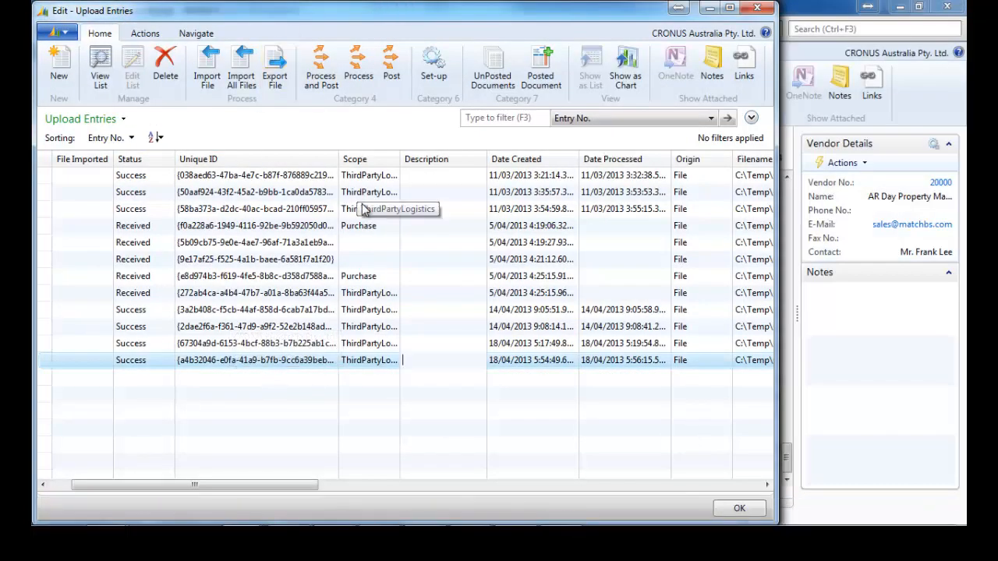
left_click(209, 78)
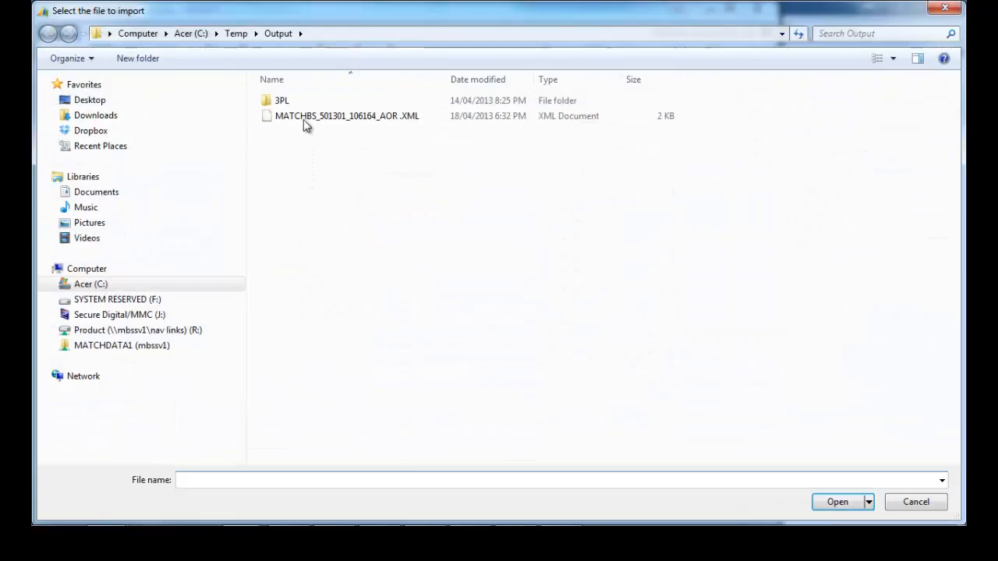
double_click(303, 117)
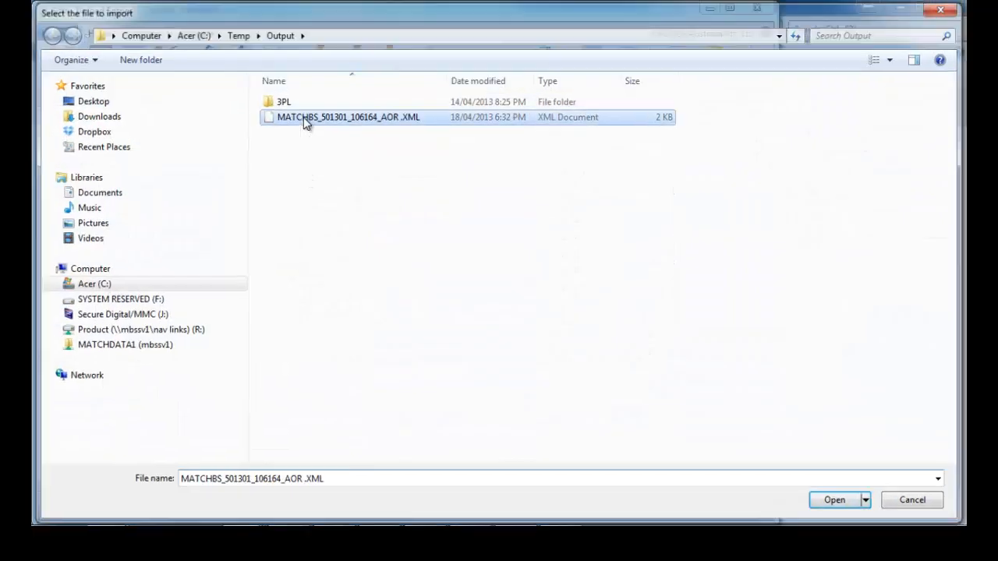
left_click(445, 288)
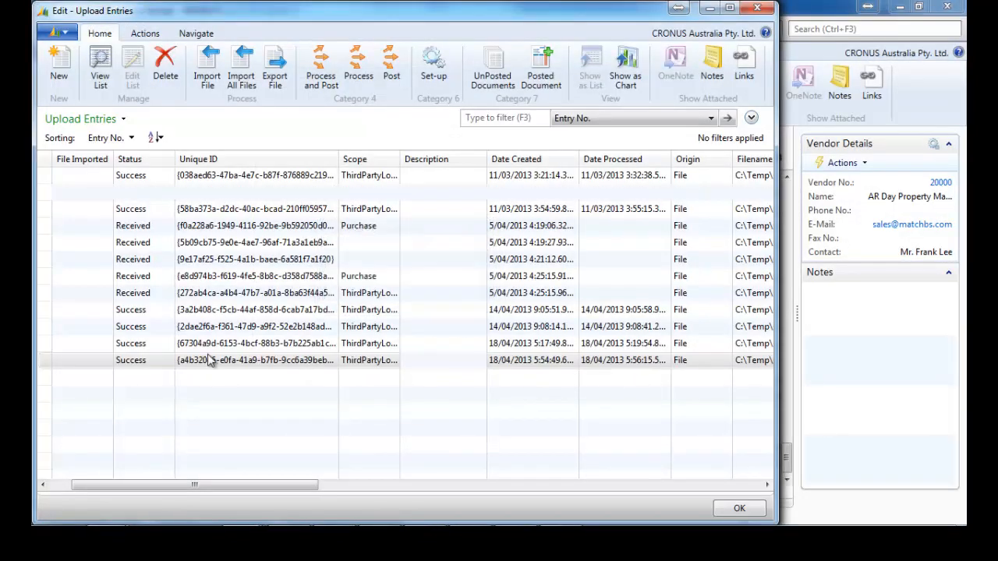
left_click(226, 377)
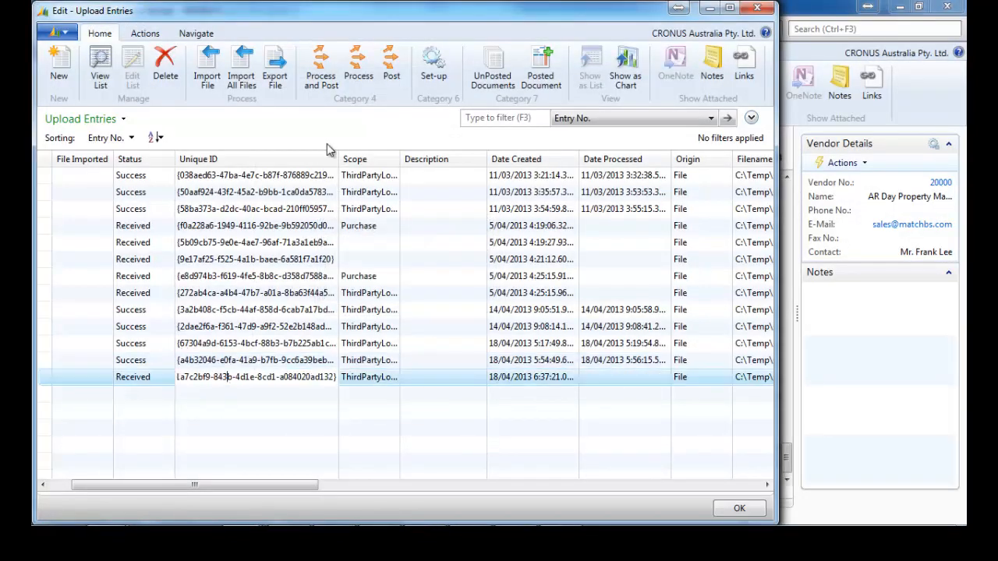
left_click(281, 72)
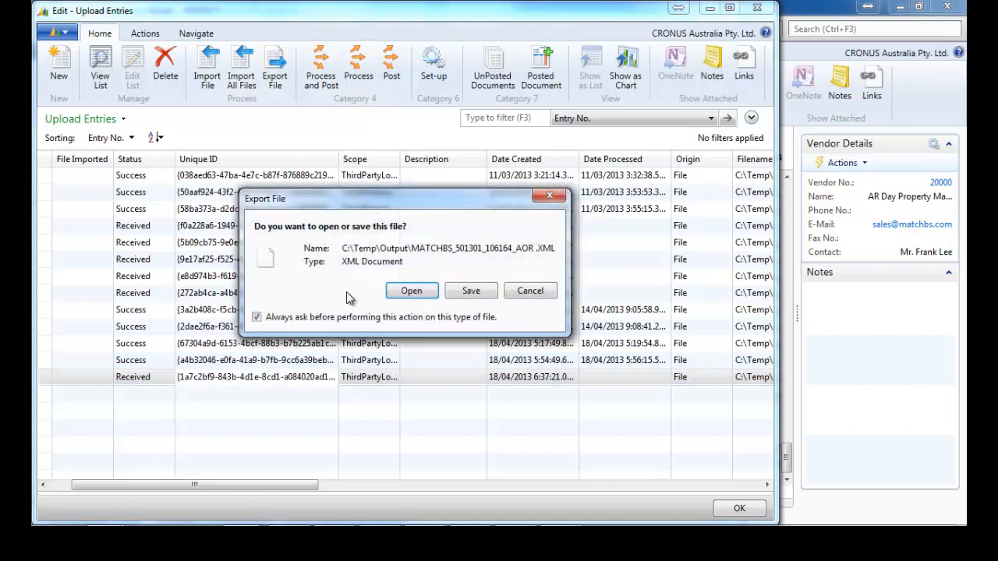
Open the exported AOR XML, read the rows for products 1200 and 1300, then close it.
left_click(415, 290)
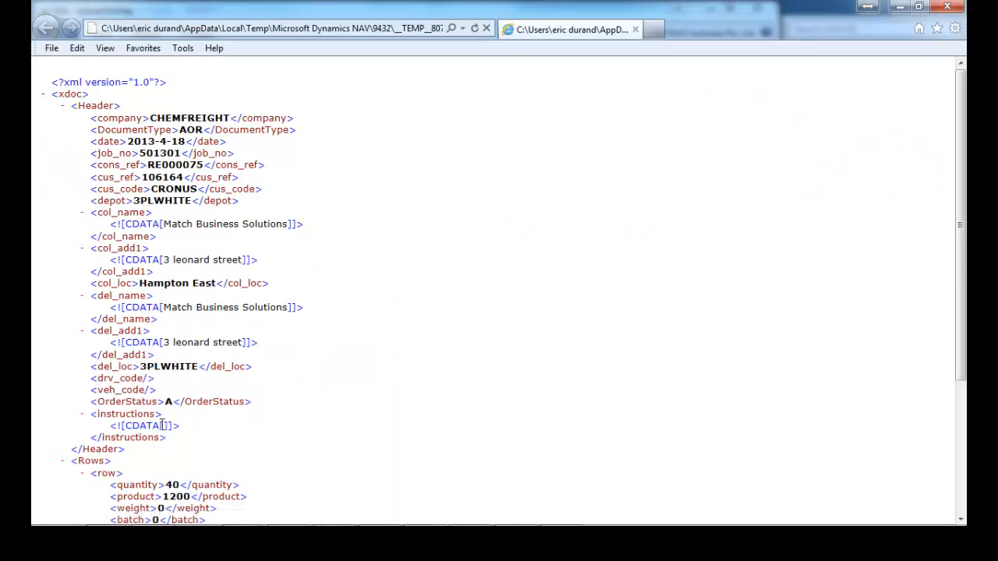
scroll(163, 426, "down", 5)
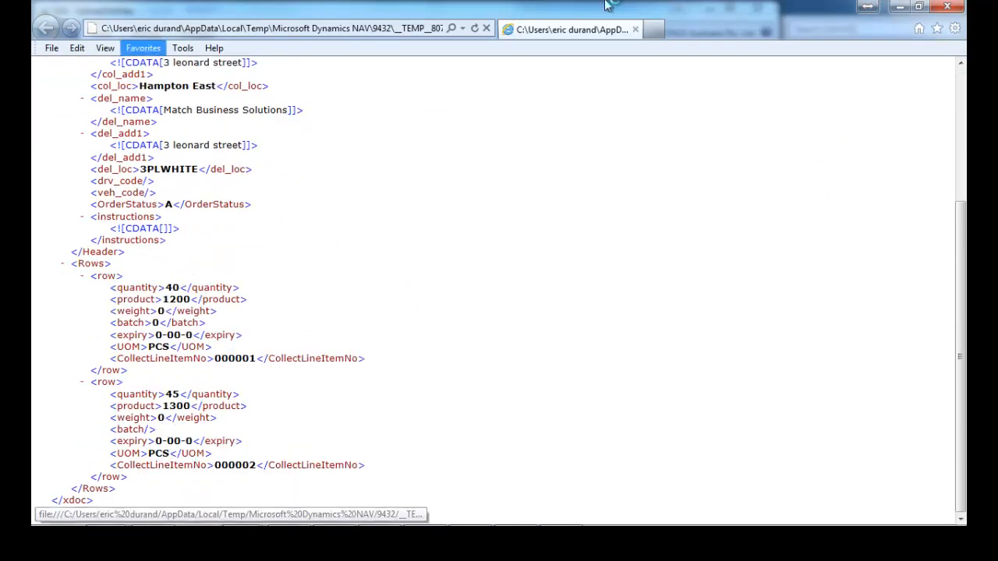
left_click(949, 8)
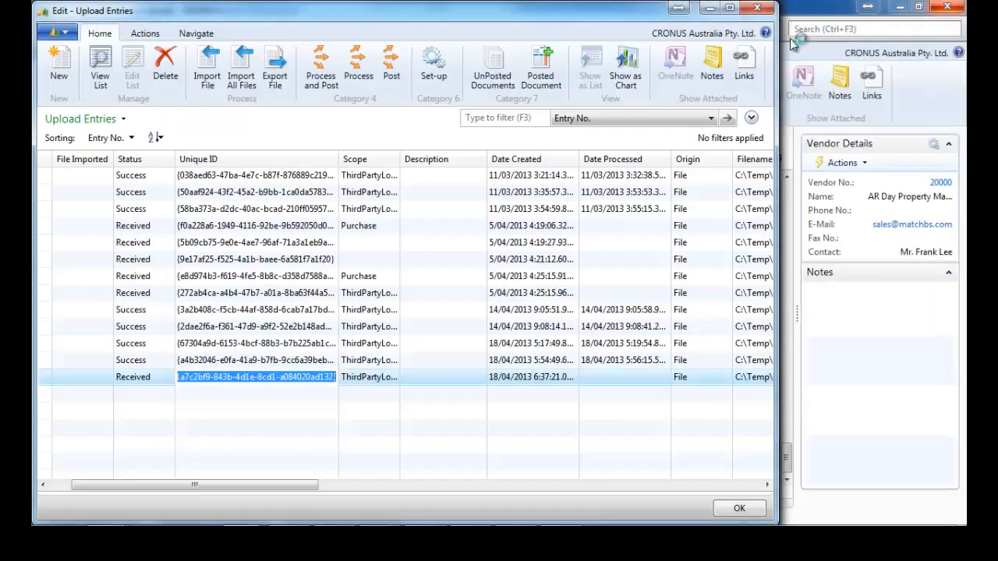
Process the AOR upload entry and review From3PL document RE000075's lines for items 1200 and 1300.
left_click(358, 74)
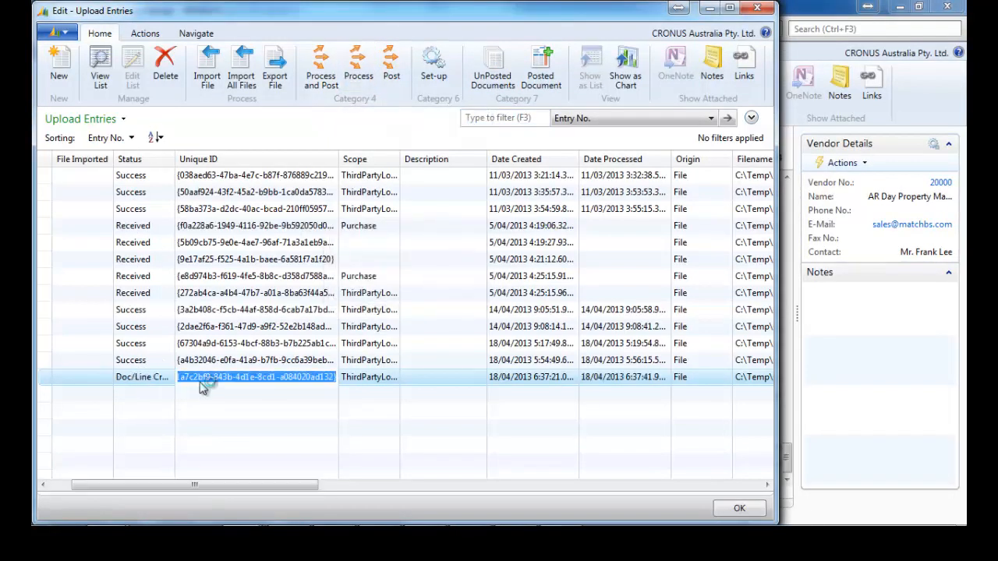
left_click(499, 77)
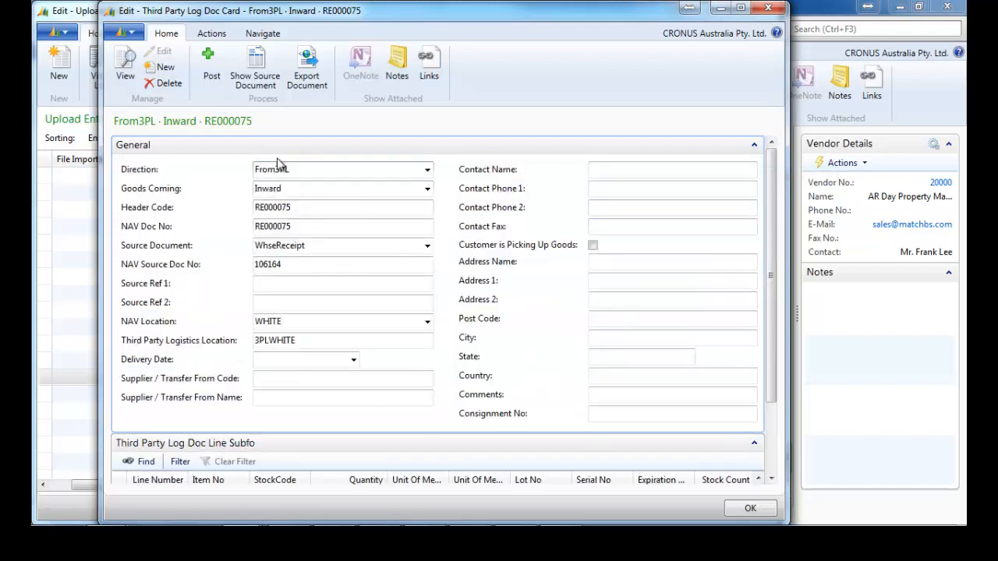
left_click(753, 145)
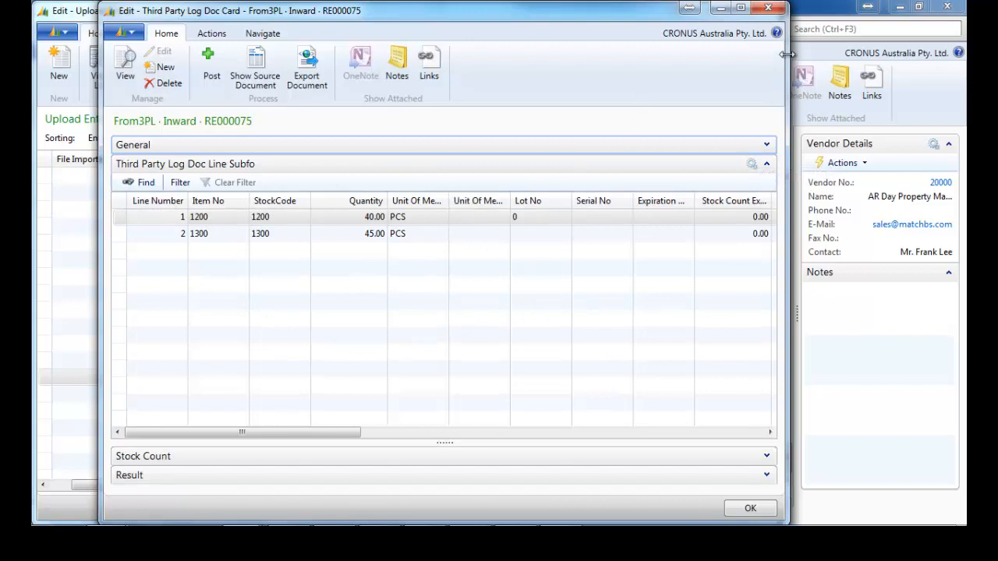
left_click(768, 10)
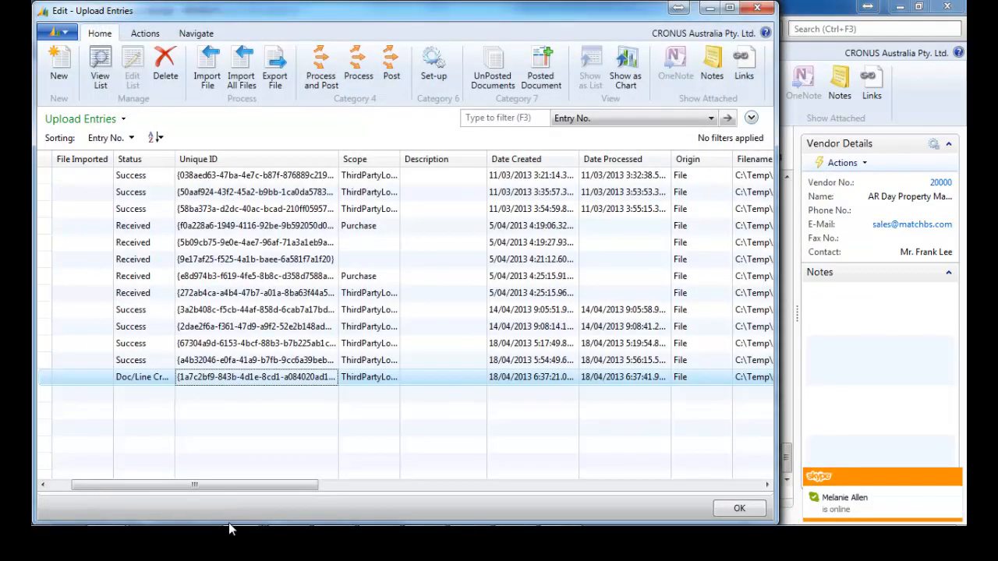
List receipt RE000075's 3PL documents and review the From3PL card's Result details.
mouse_move(234, 534)
mouse_move(240, 515)
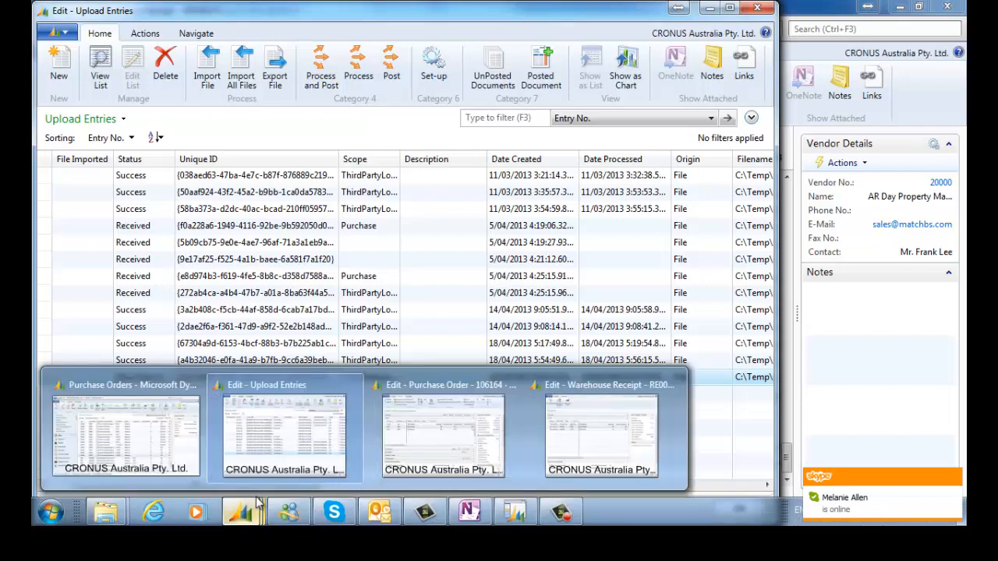
left_click(603, 407)
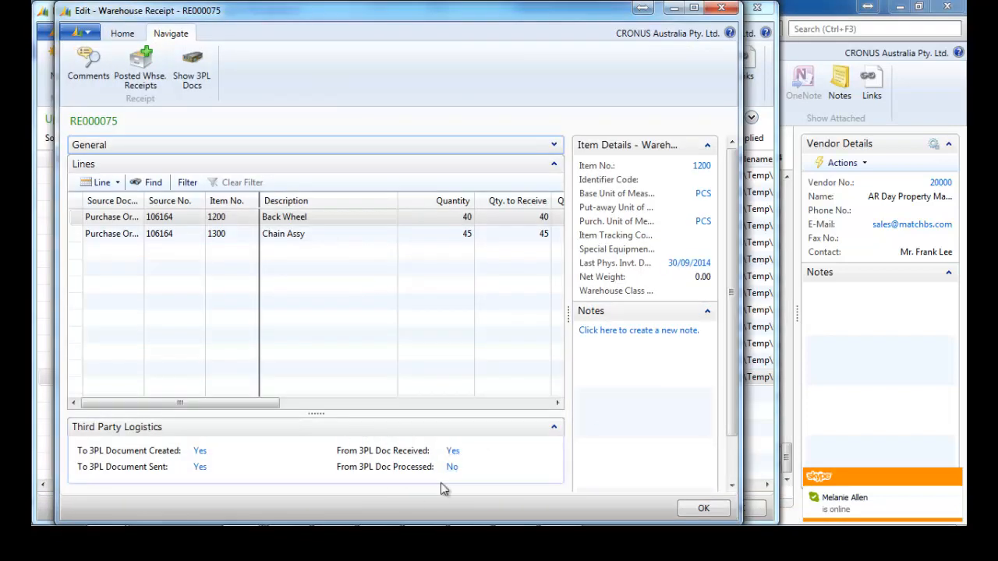
left_click(193, 76)
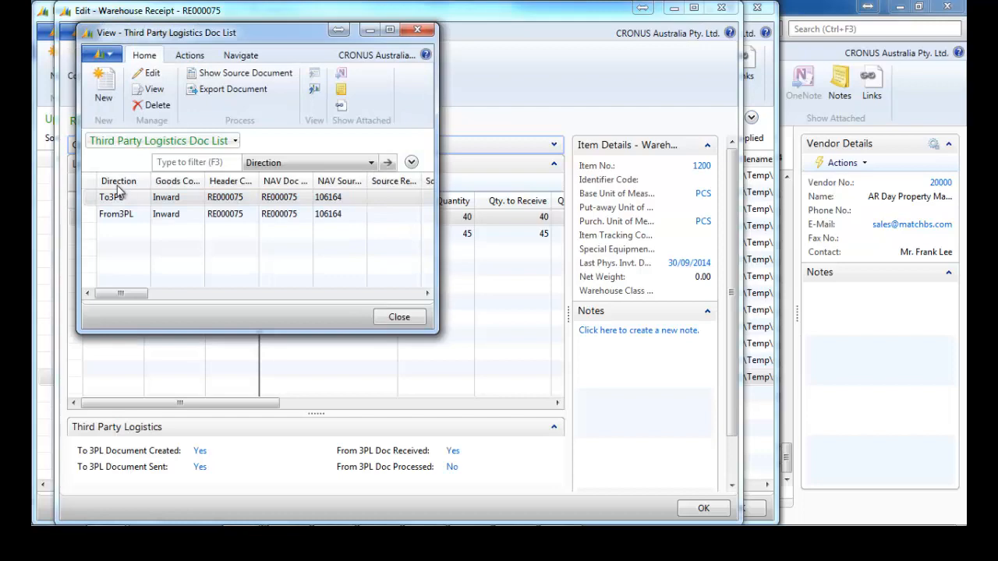
right_click(190, 217)
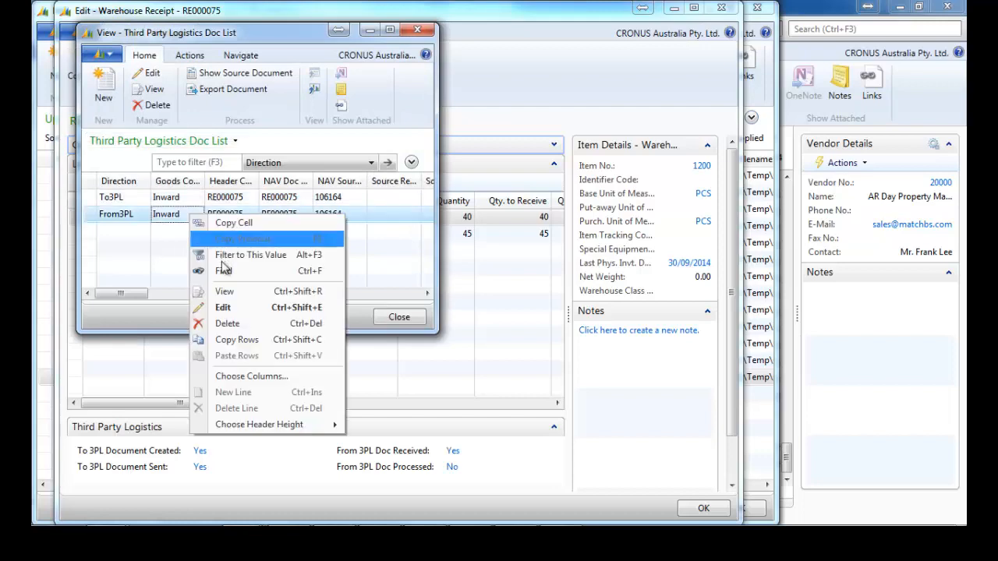
left_click(232, 293)
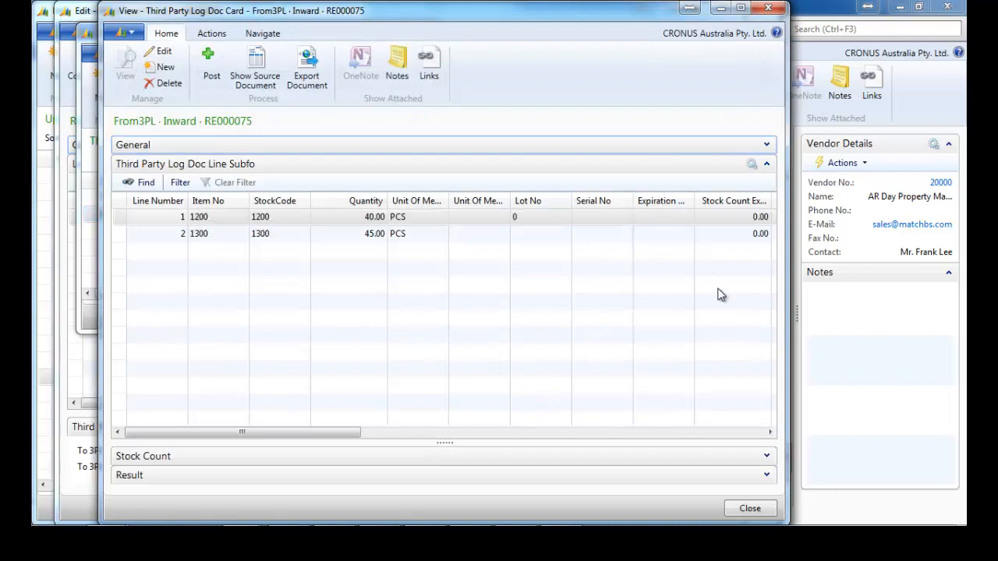
left_click(766, 475)
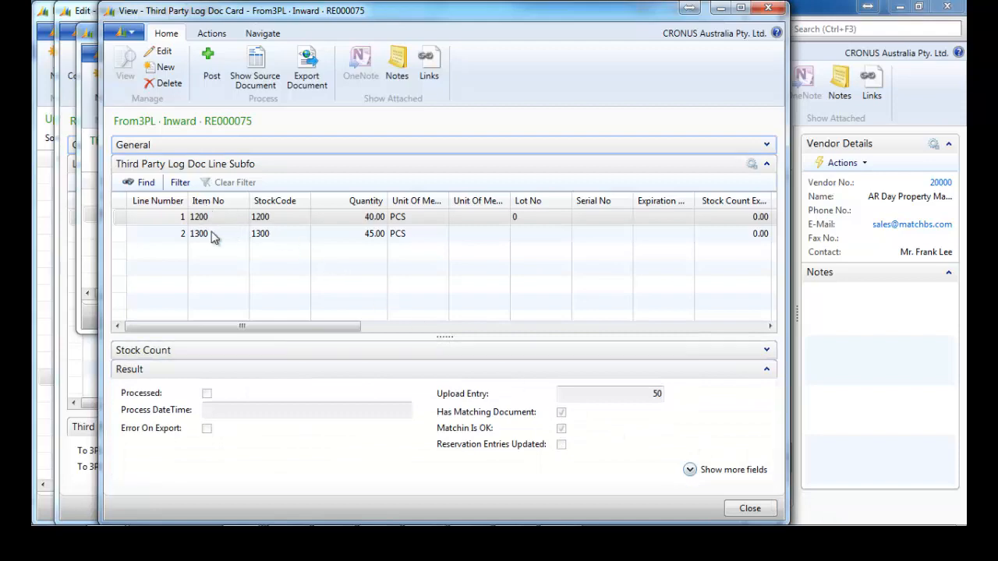
left_click(769, 8)
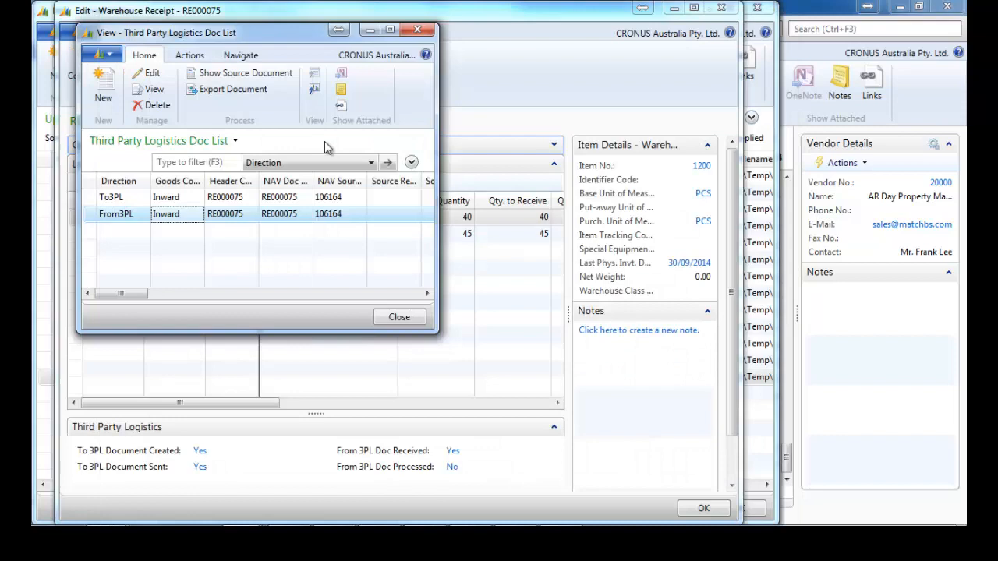
Review the To3PL document card, then close it and the 3PL document list.
double_click(241, 198)
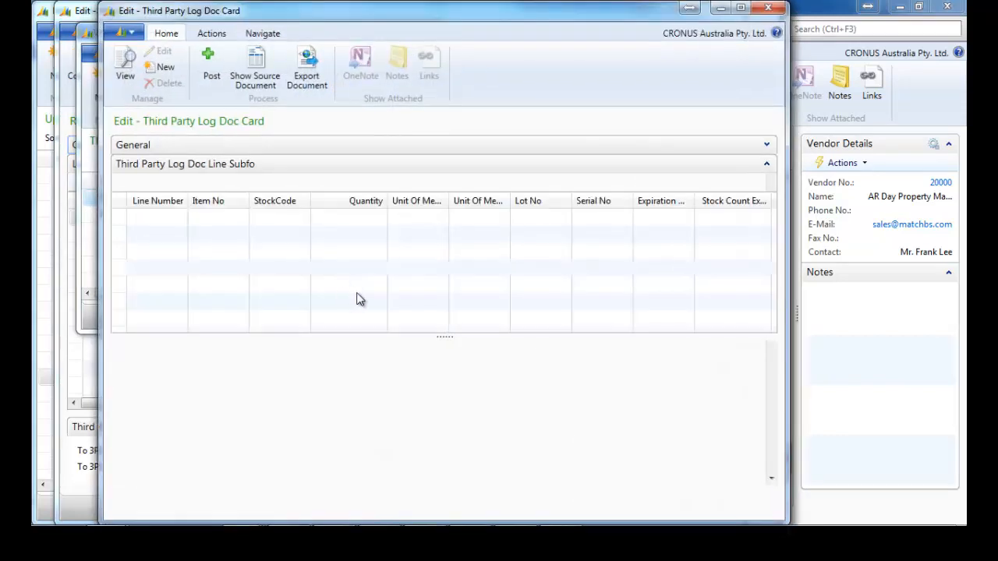
left_click_drag(335, 327, 273, 318)
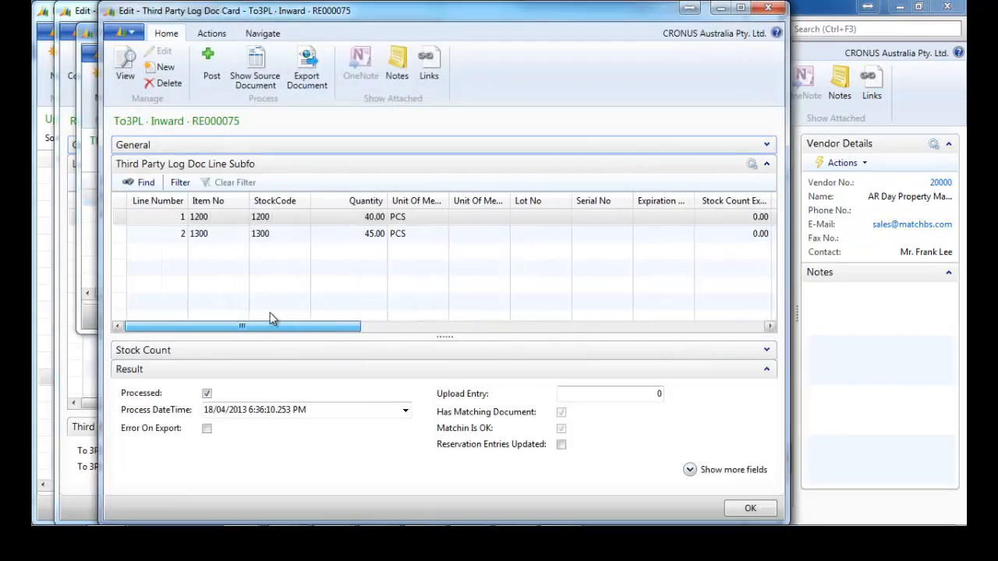
left_click(772, 9)
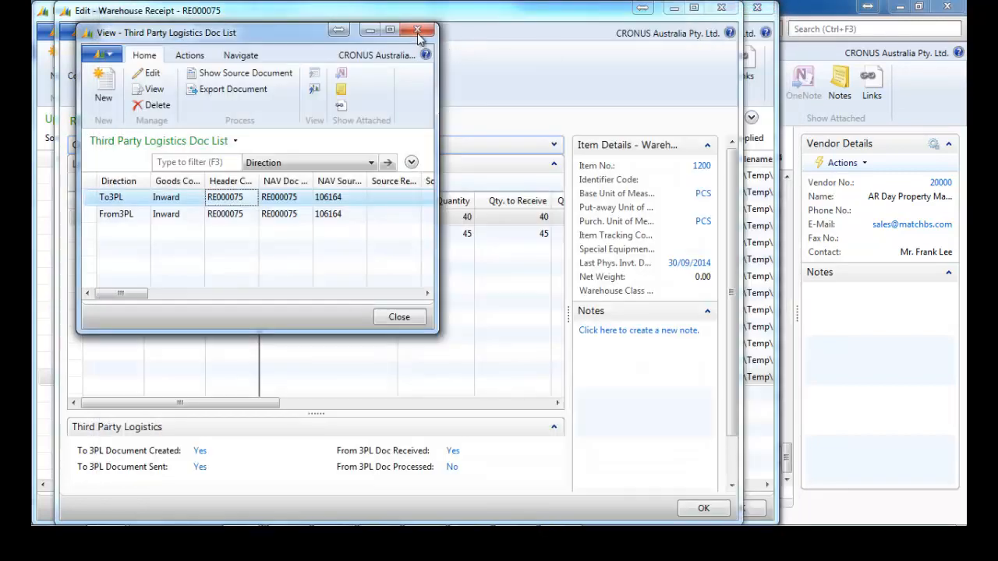
left_click(419, 32)
Process and post the upload entry so its status shows Success.
mouse_move(198, 512)
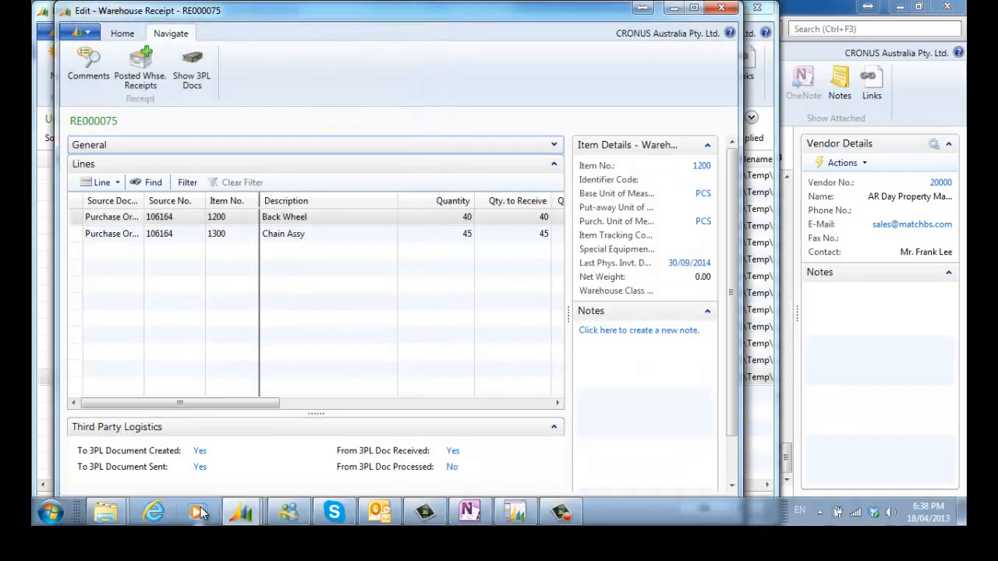
mouse_move(243, 512)
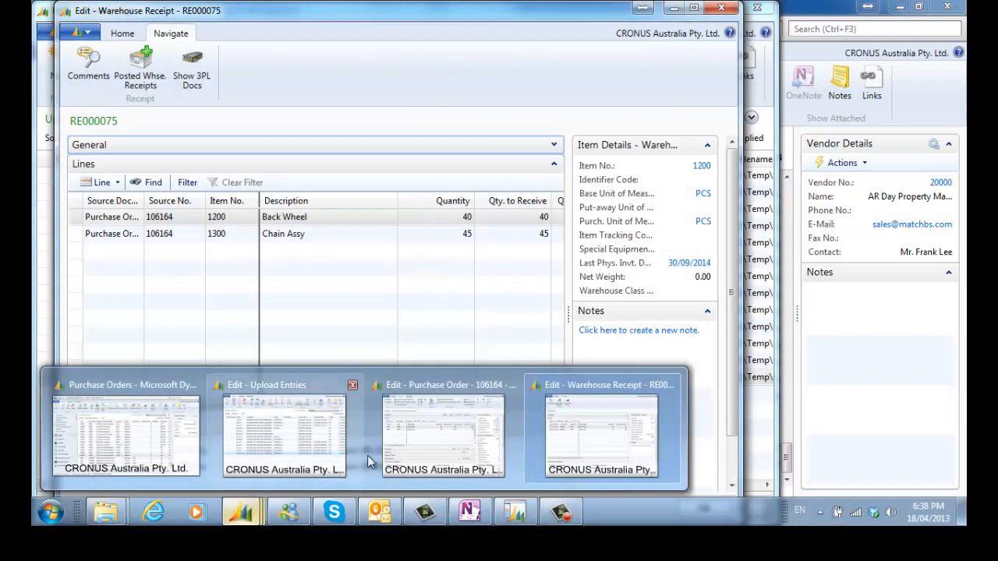
left_click(312, 428)
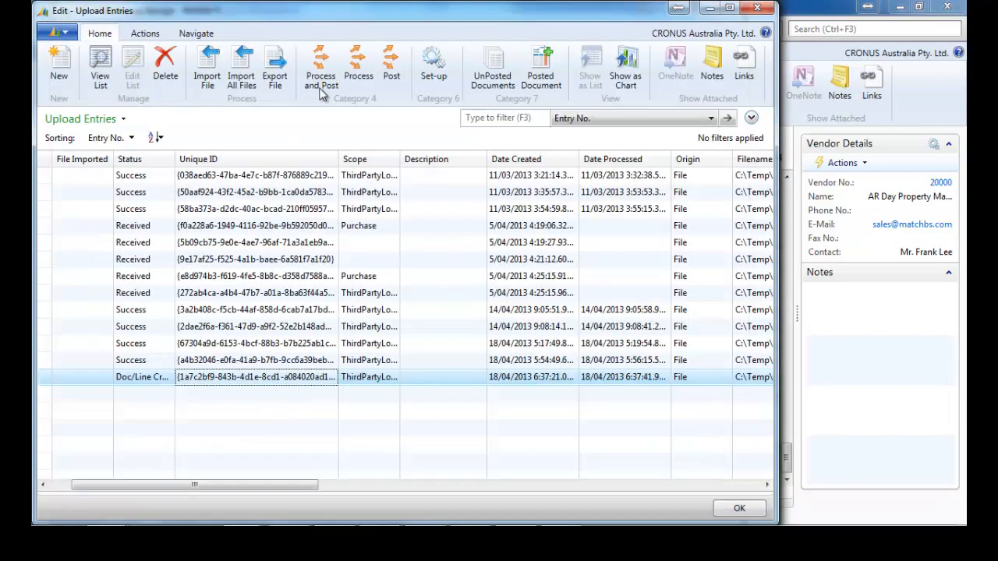
left_click(357, 69)
left_click(396, 74)
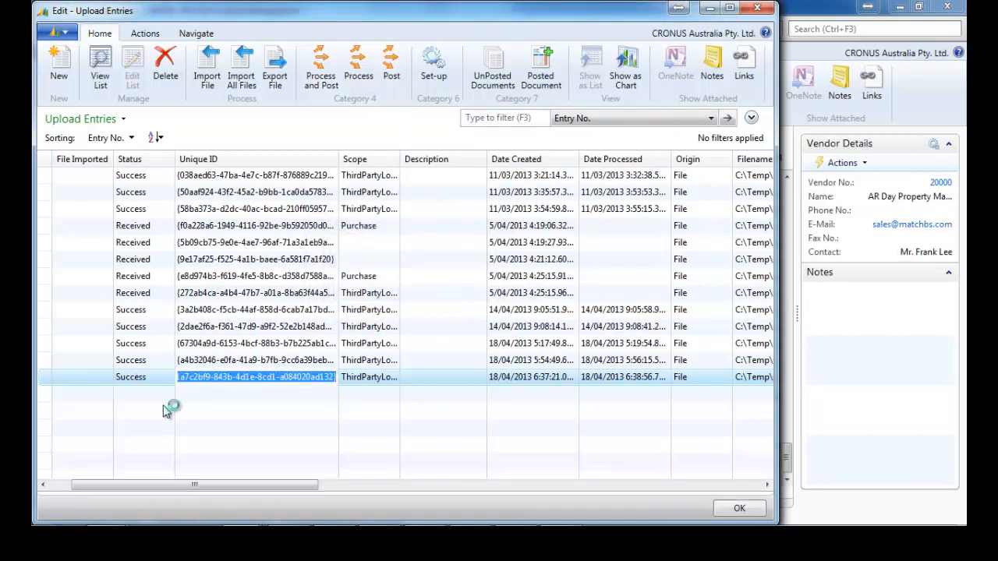
Check purchase order 106164 for the 40 and 45 units received.
mouse_move(224, 528)
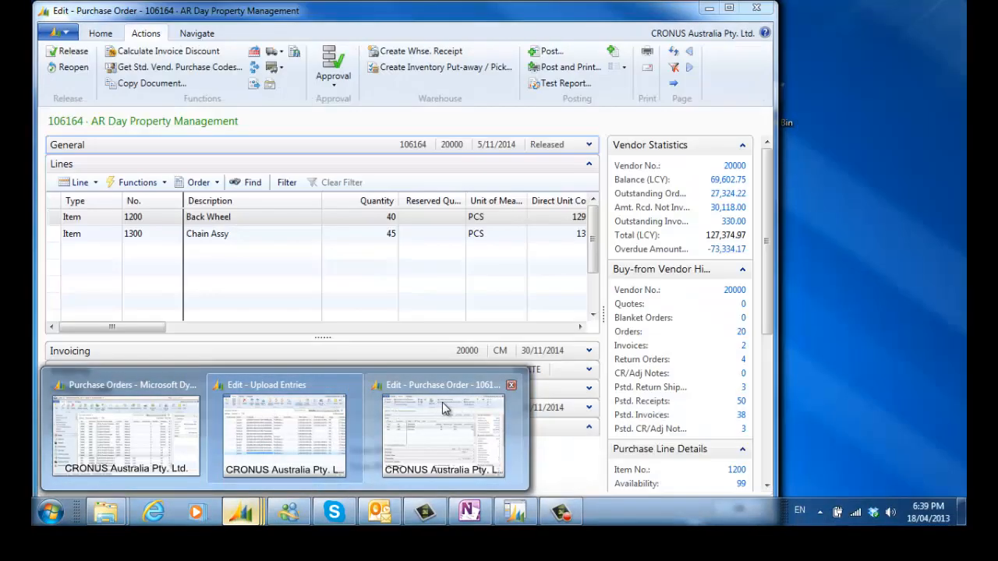
left_click(442, 402)
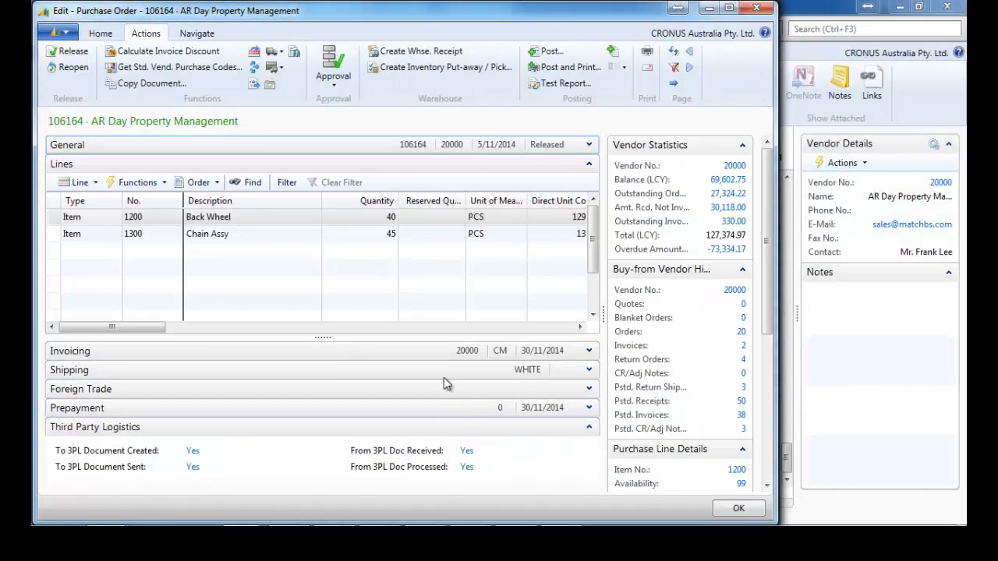
left_click_drag(147, 326, 219, 333)
left_click_drag(258, 334, 275, 333)
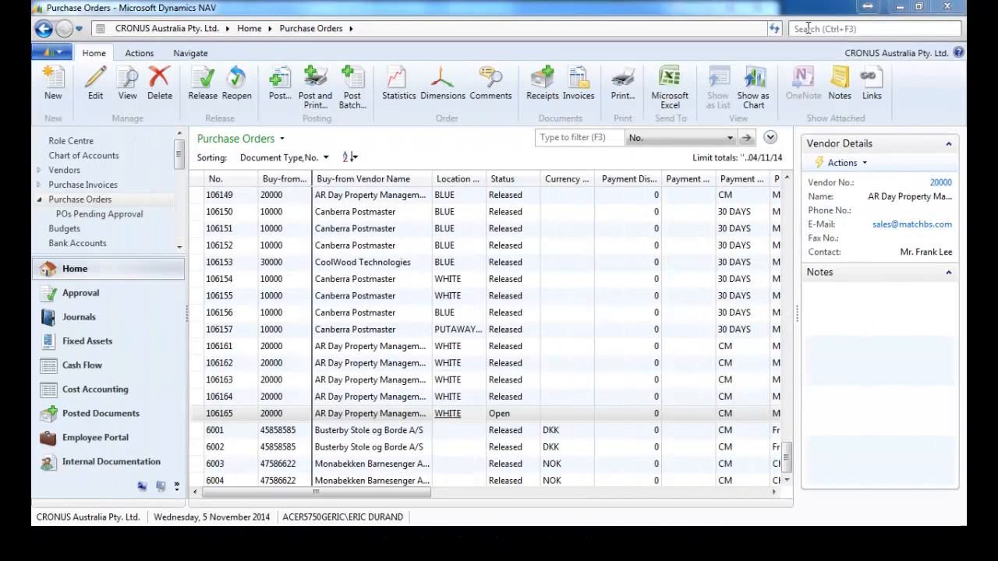
In WMS Optimisation setup, set automatic warehouse receipt creation to Per Order.
left_click(808, 28)
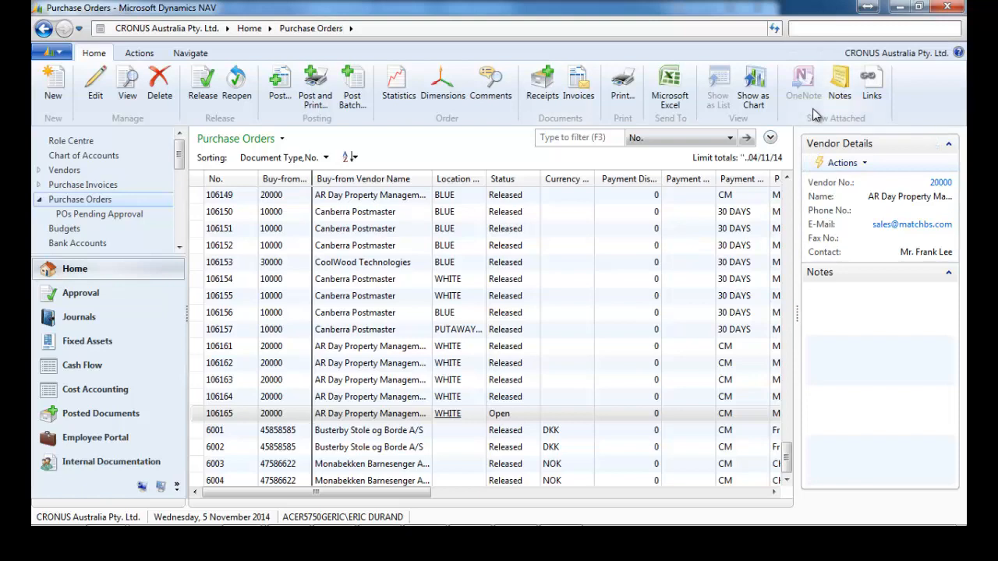
type("wms opt")
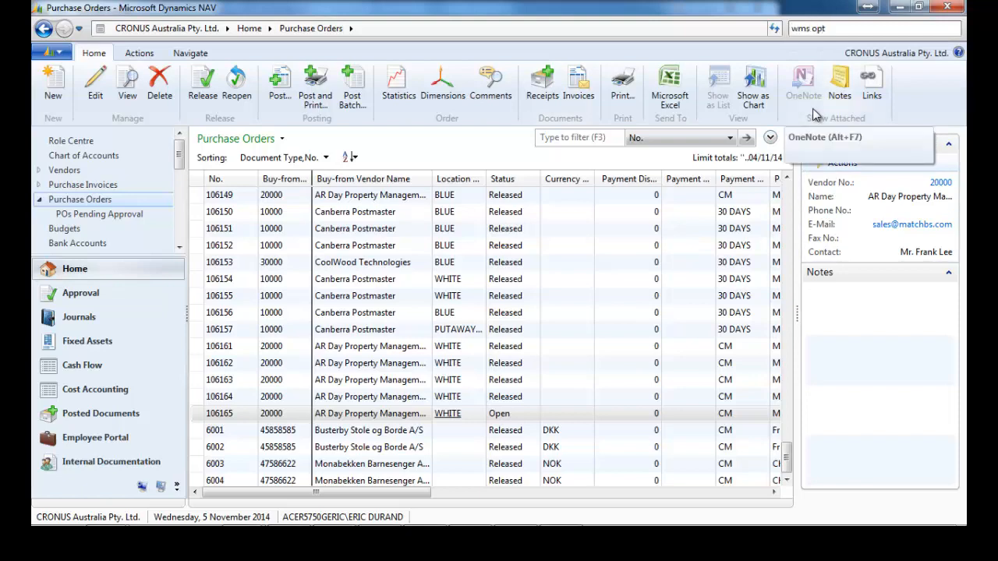
left_click(668, 70)
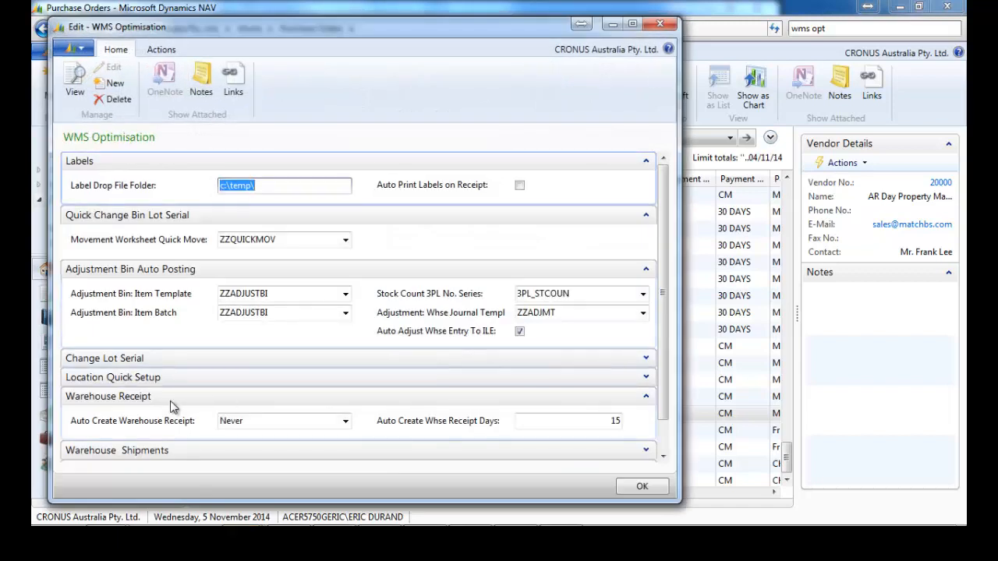
left_click(345, 422)
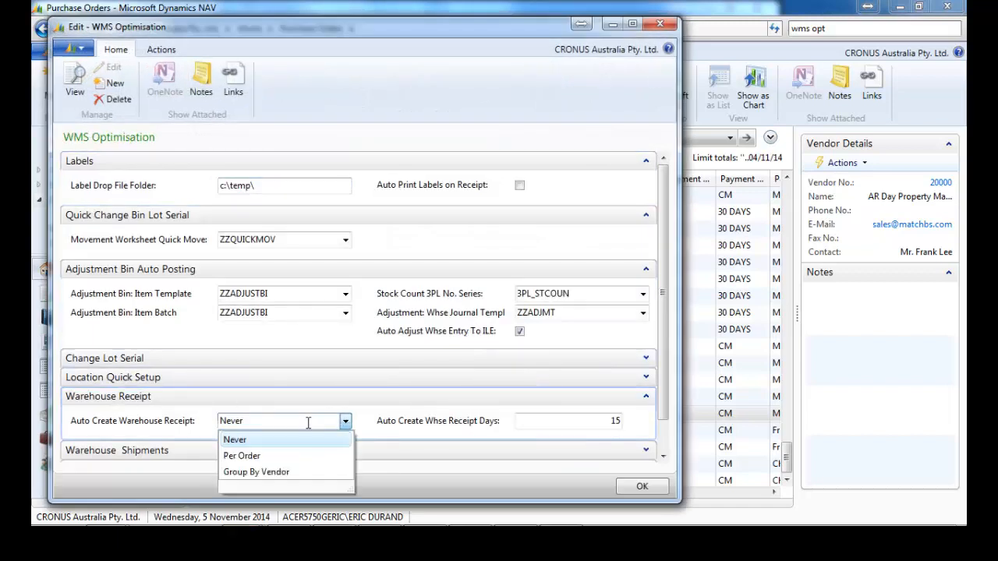
left_click(261, 456)
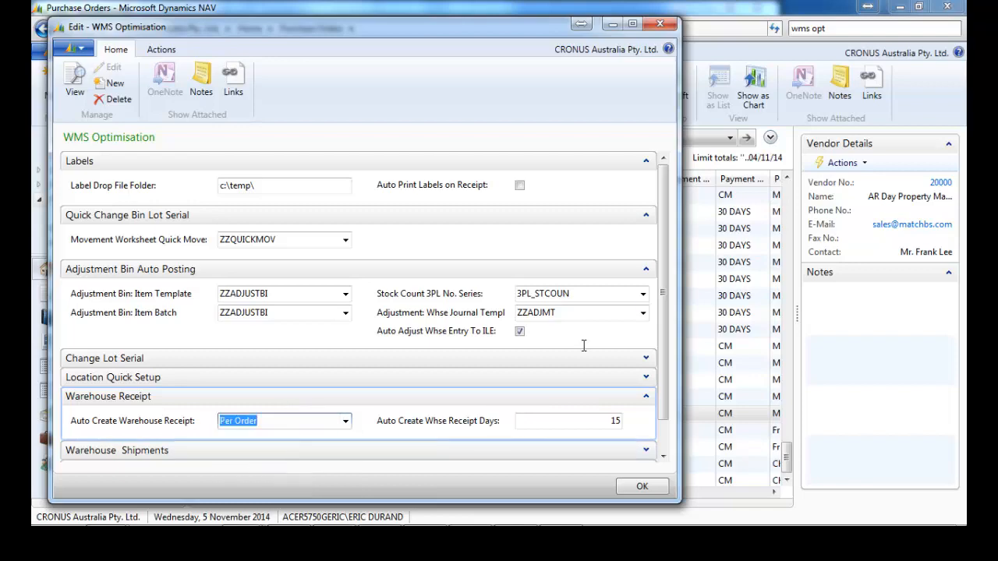
left_click(640, 488)
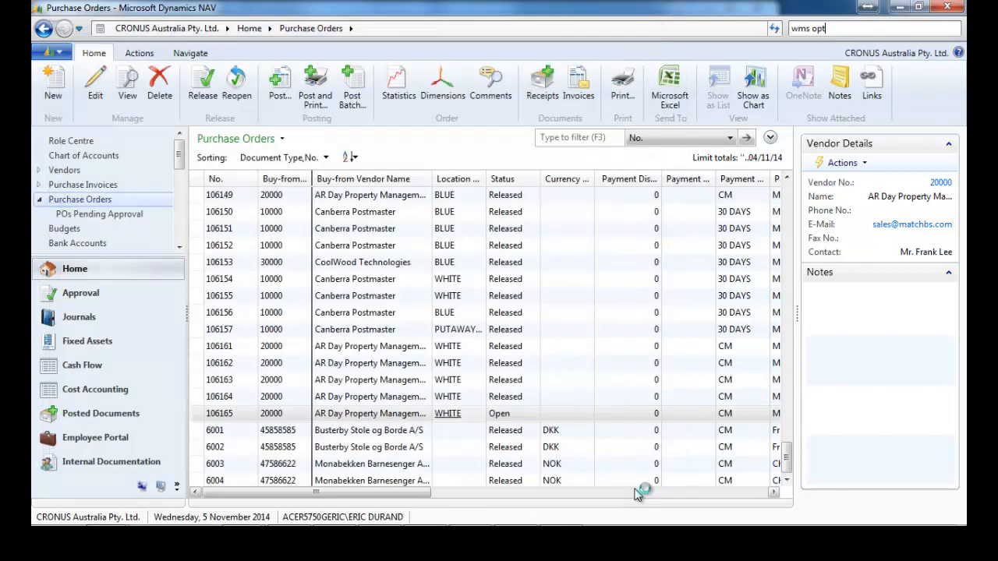
Set the WHITE location's Auto Send Inward Goods Request to OnCreateWhseReceipt.
right_click(457, 417)
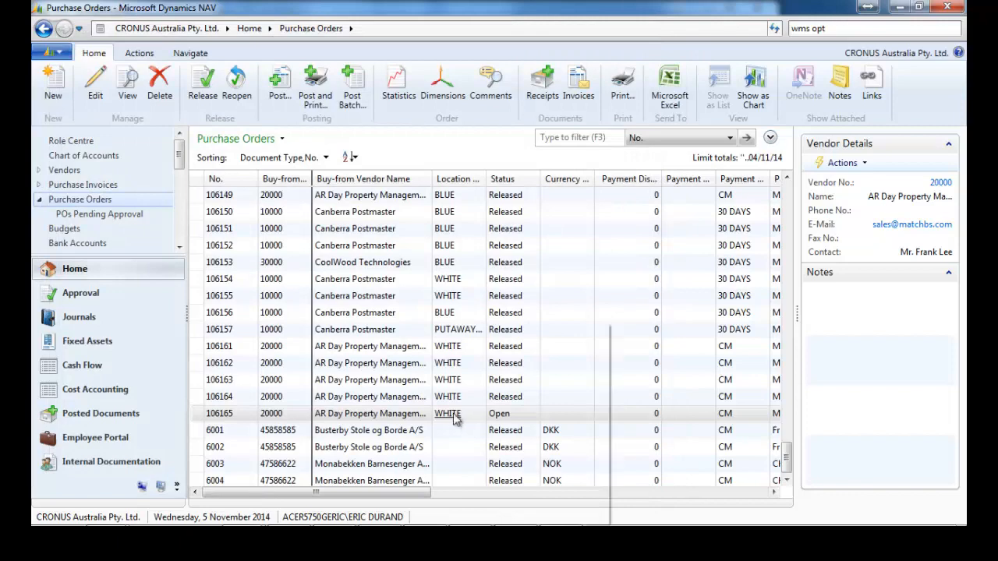
left_click(524, 363)
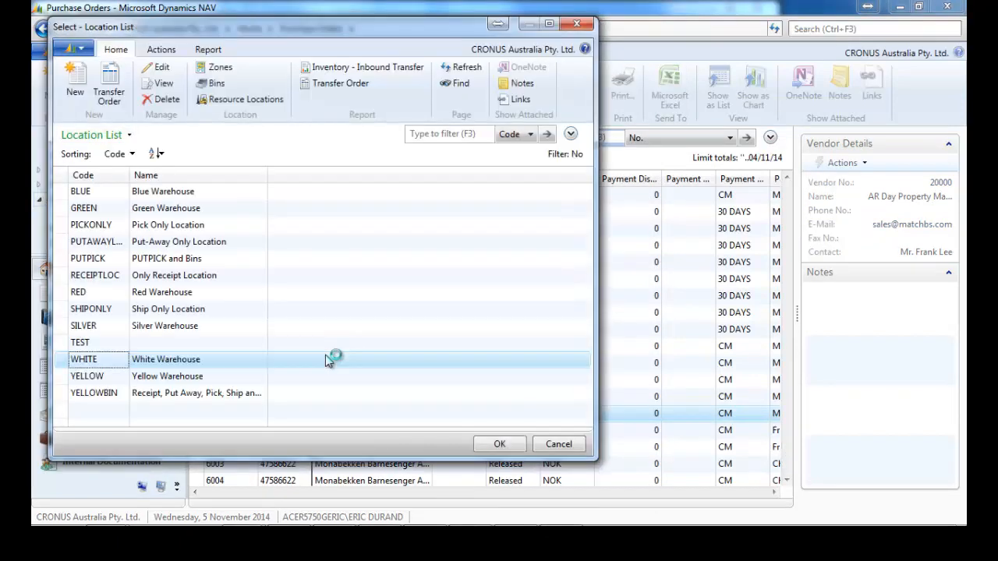
right_click(172, 360)
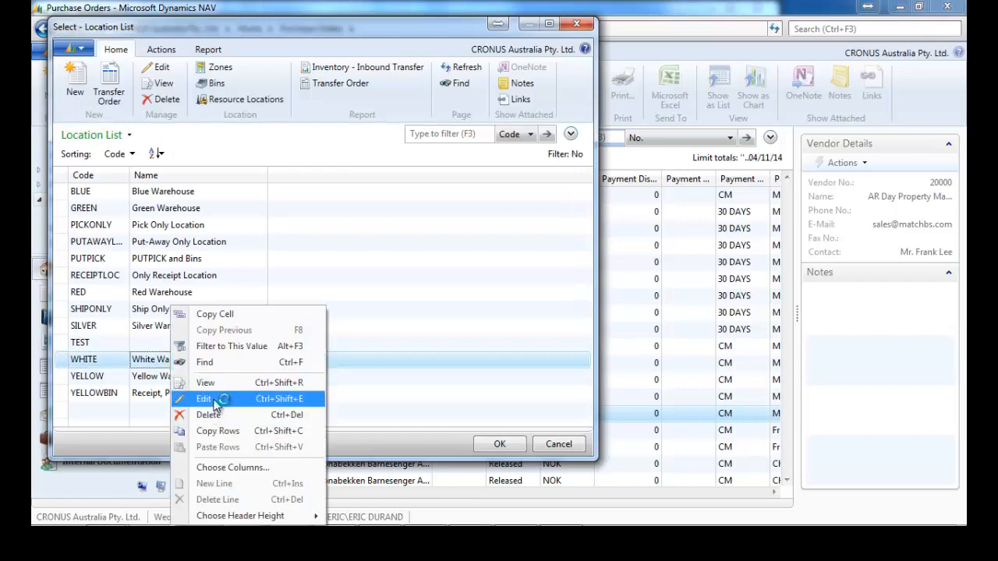
left_click(215, 399)
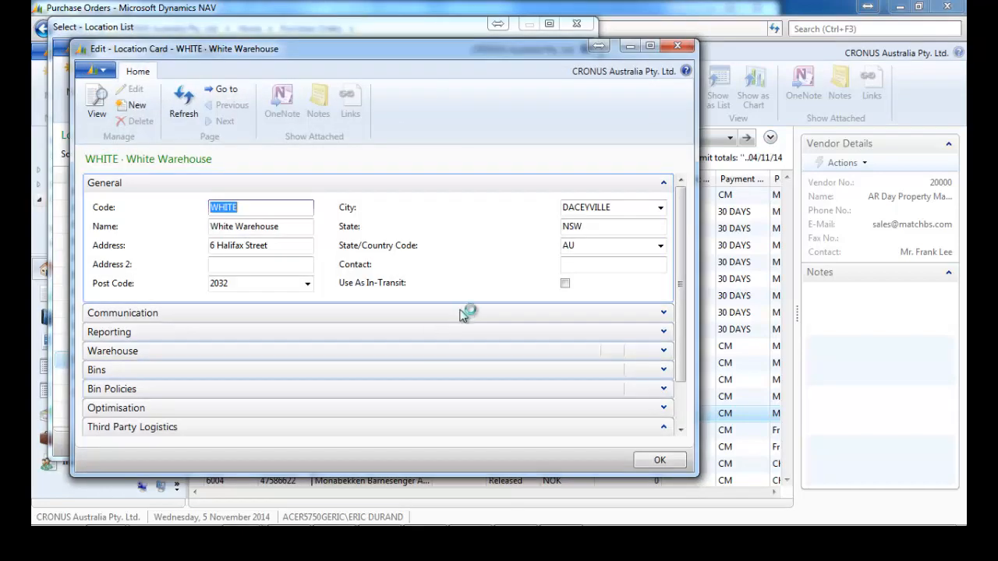
left_click(663, 187)
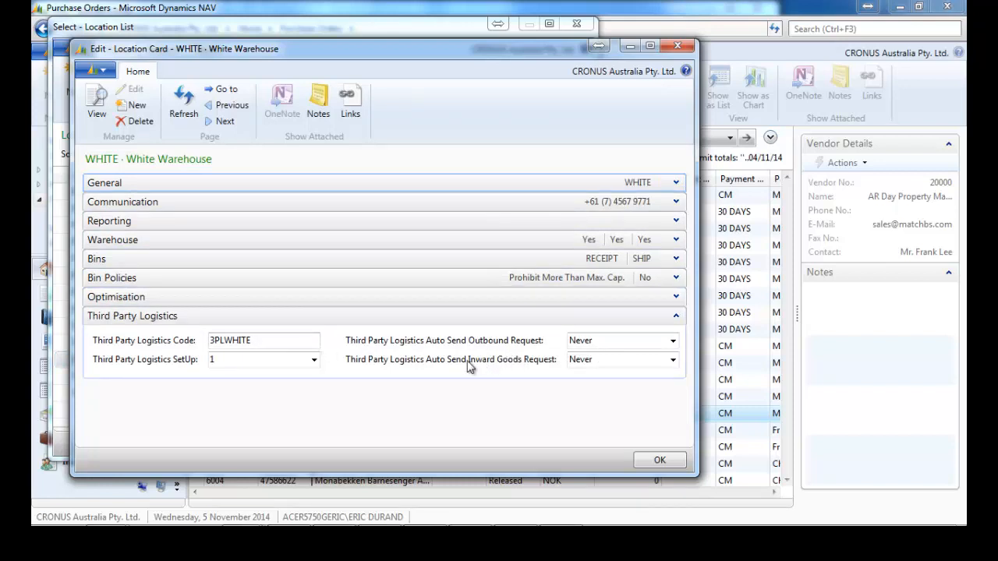
left_click(672, 360)
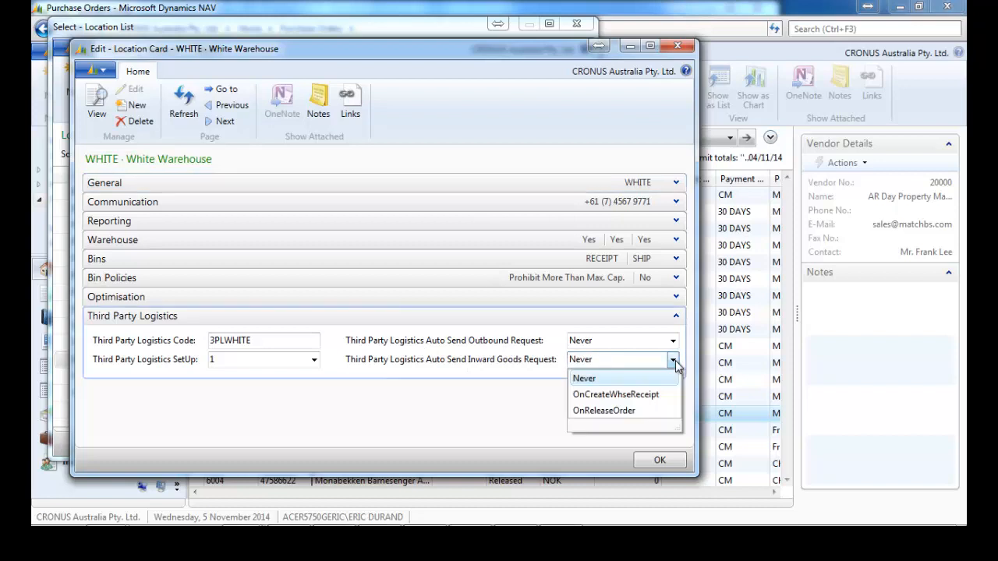
left_click(620, 397)
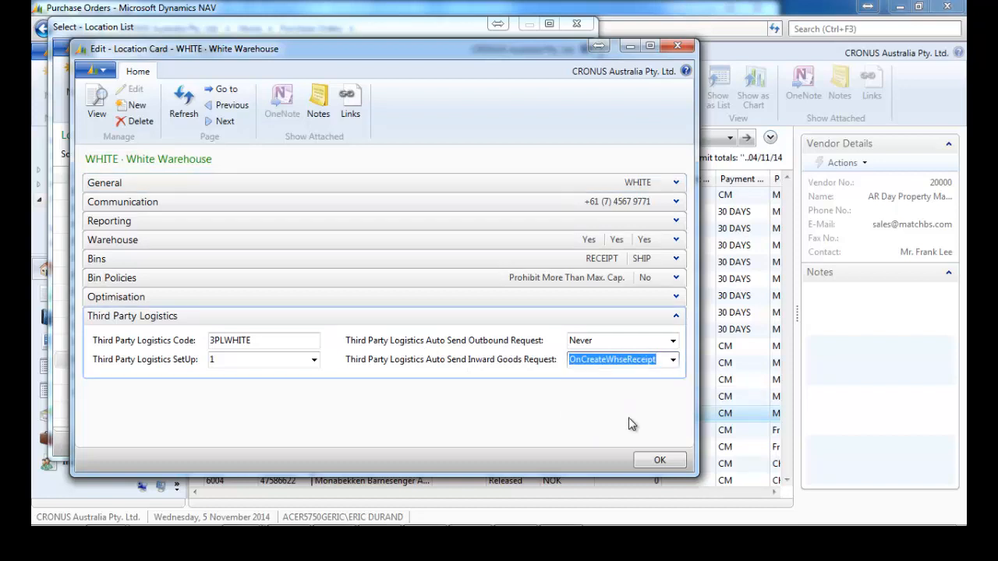
left_click(650, 463)
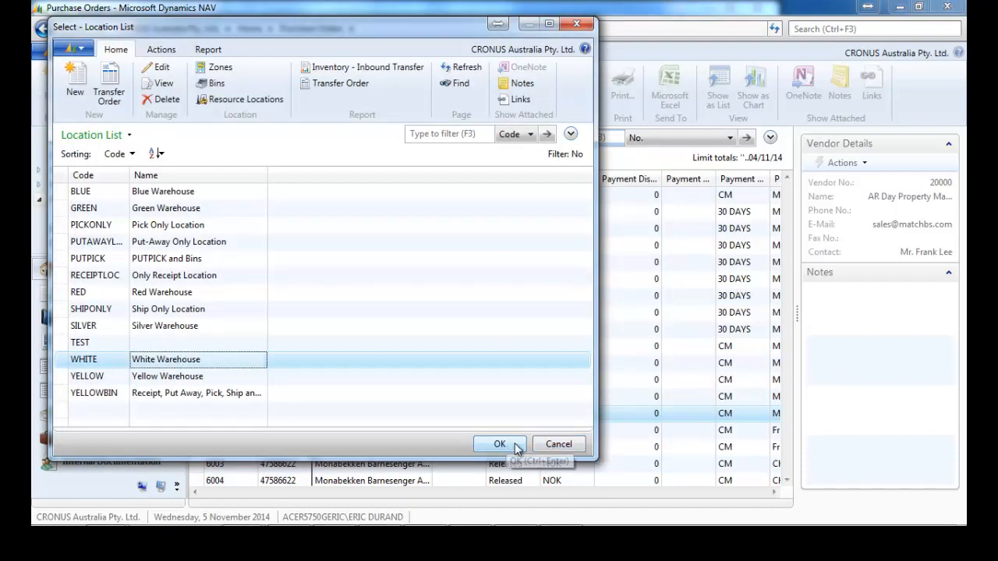
left_click(501, 444)
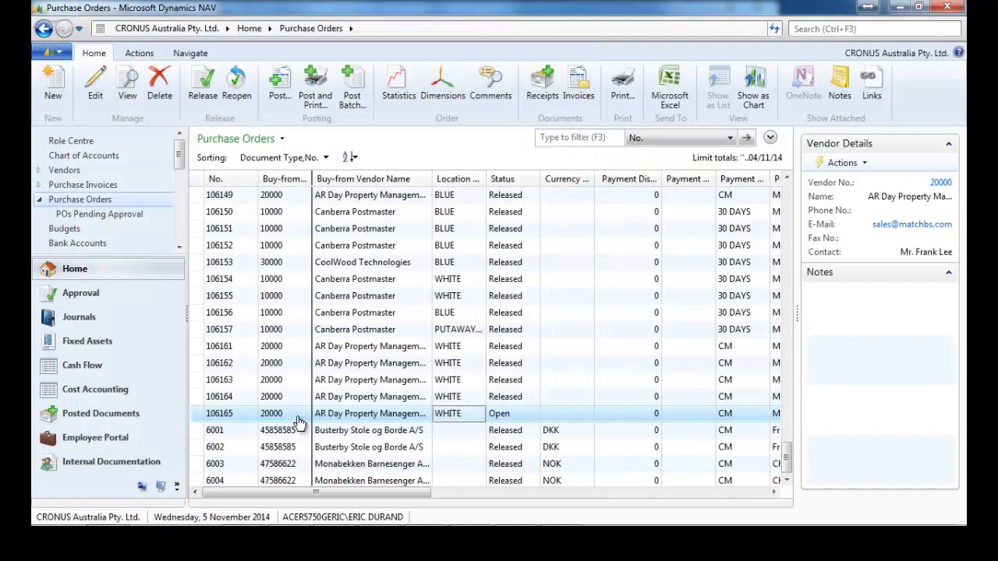
Open purchase order 106165 and release it so it goes to the 3PL.
left_click(341, 417)
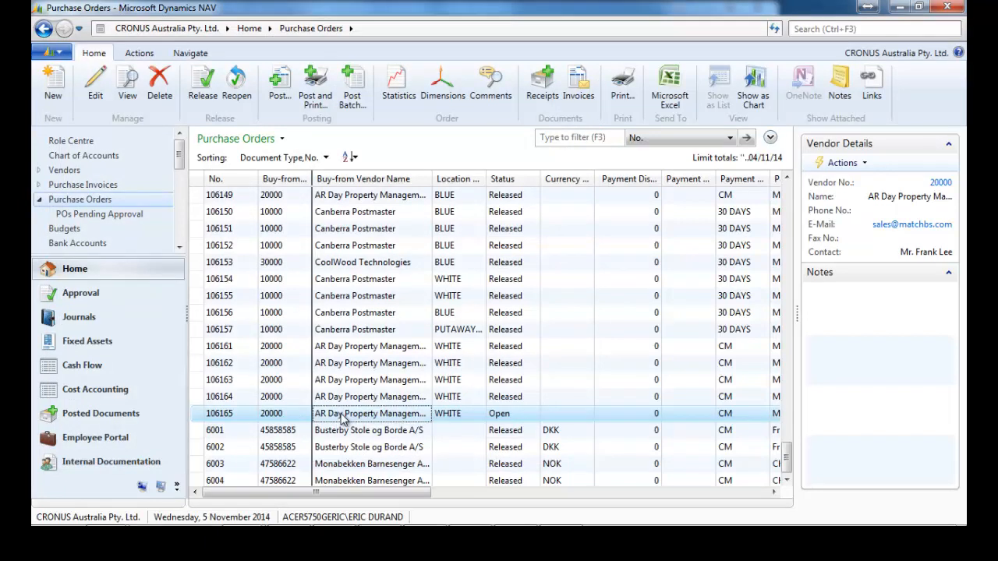
double_click(340, 416)
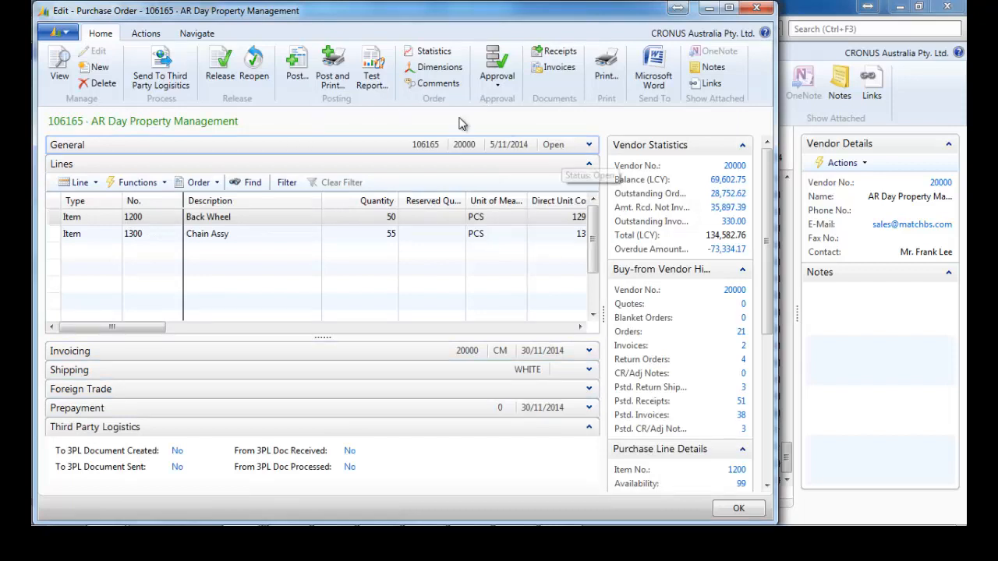
left_click(224, 72)
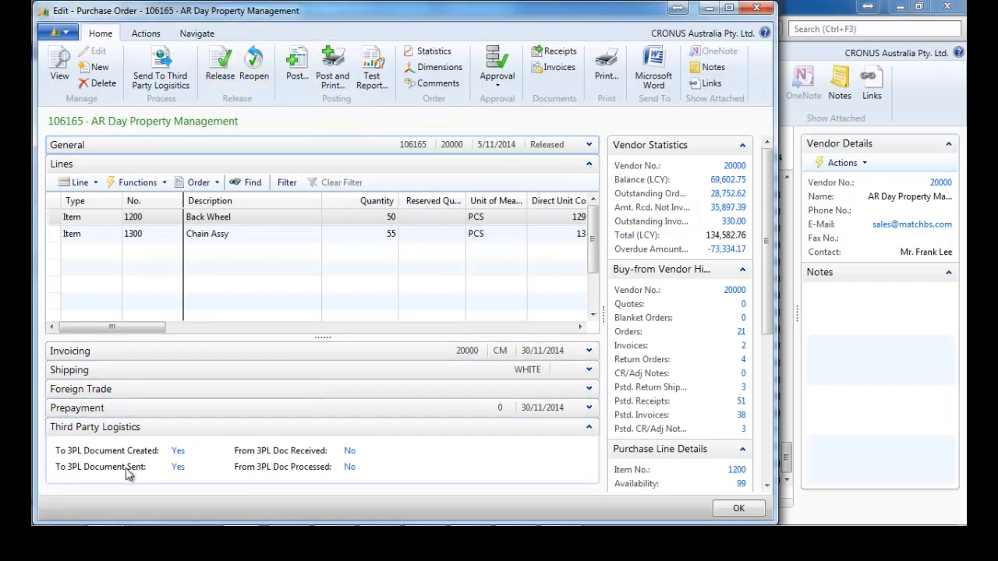
Browse Output > 3PL > Sapphire > Inbound for the new XML files, then return to Output.
mouse_move(107, 512)
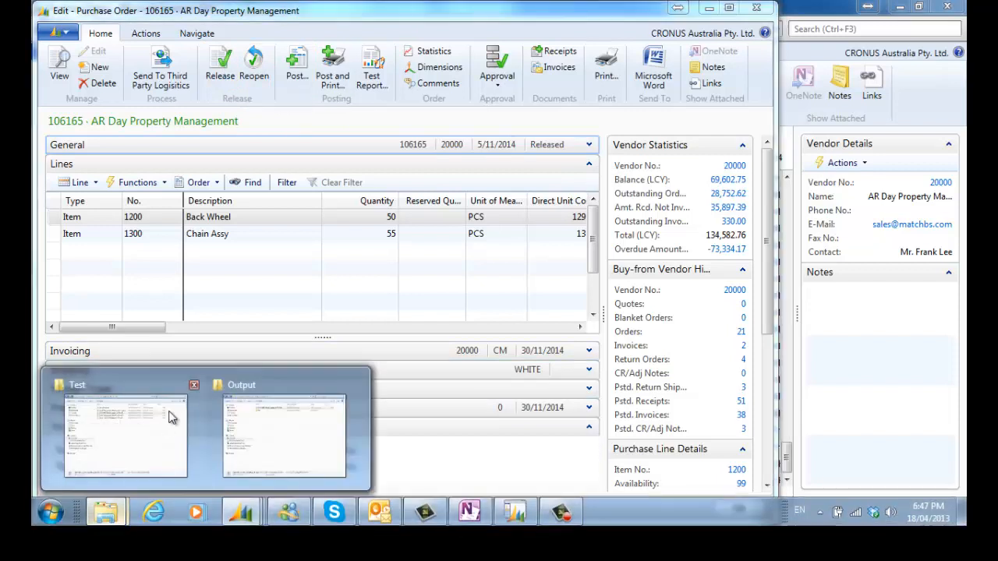
left_click(258, 385)
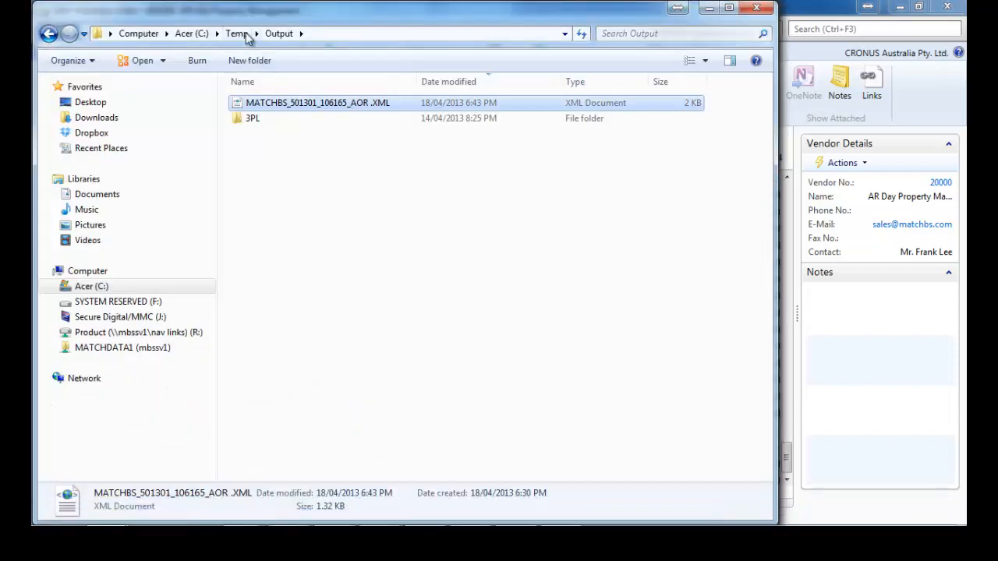
double_click(255, 121)
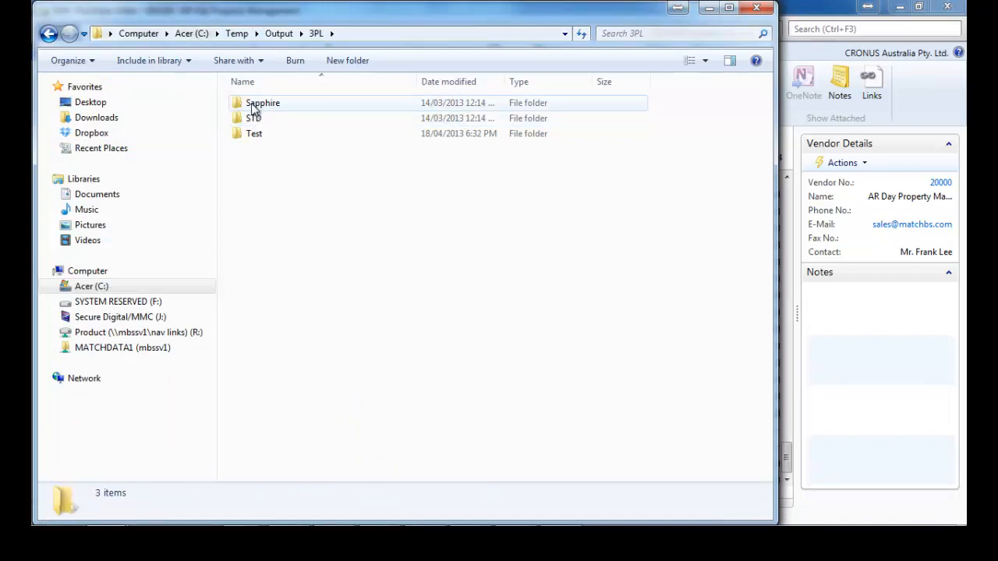
double_click(254, 109)
double_click(253, 109)
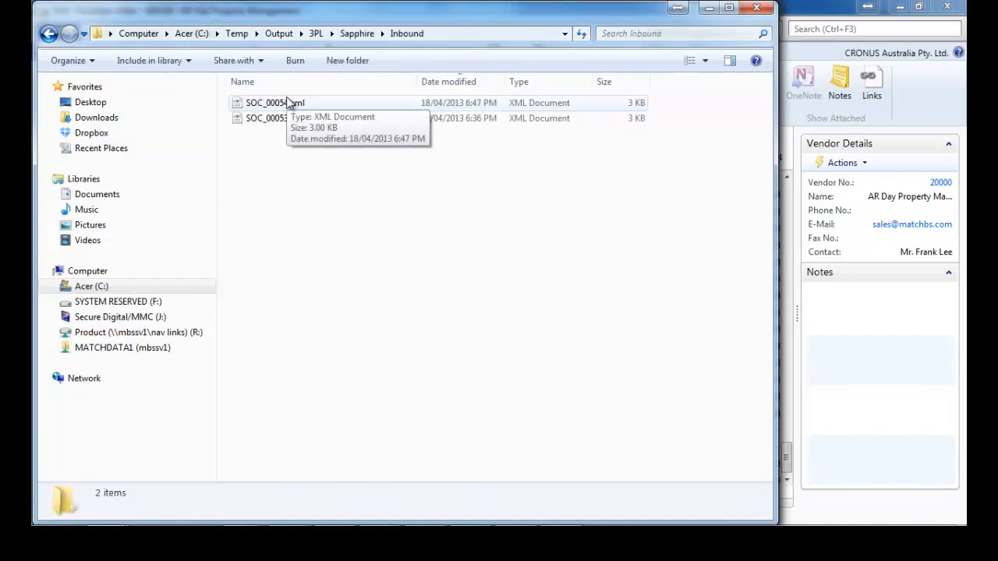
left_click(315, 33)
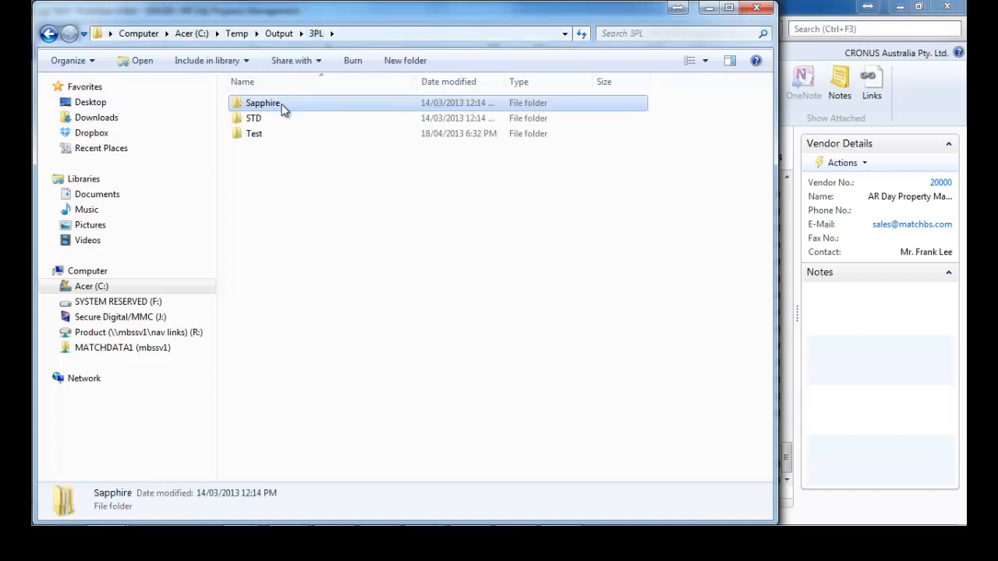
left_click(279, 33)
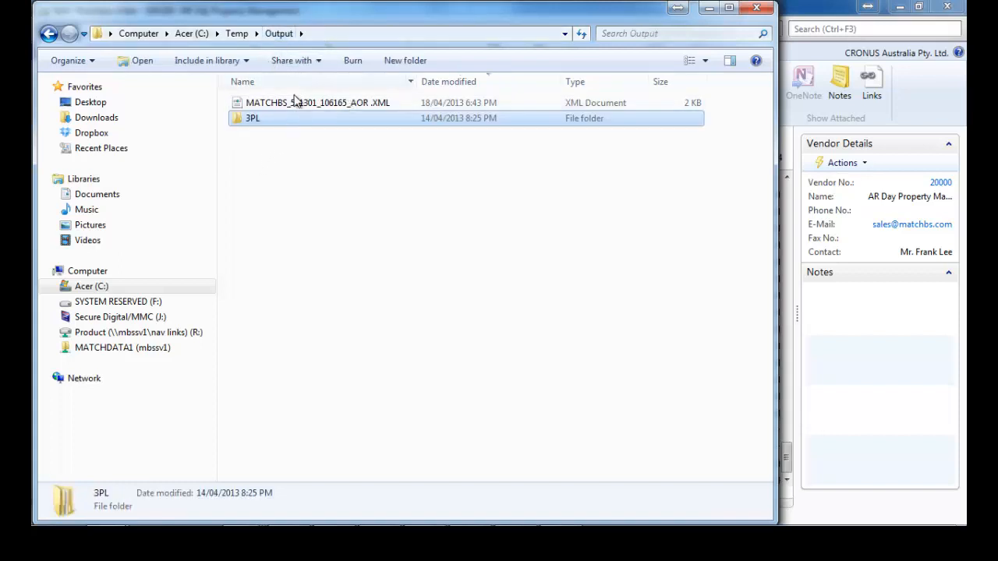
mouse_move(234, 525)
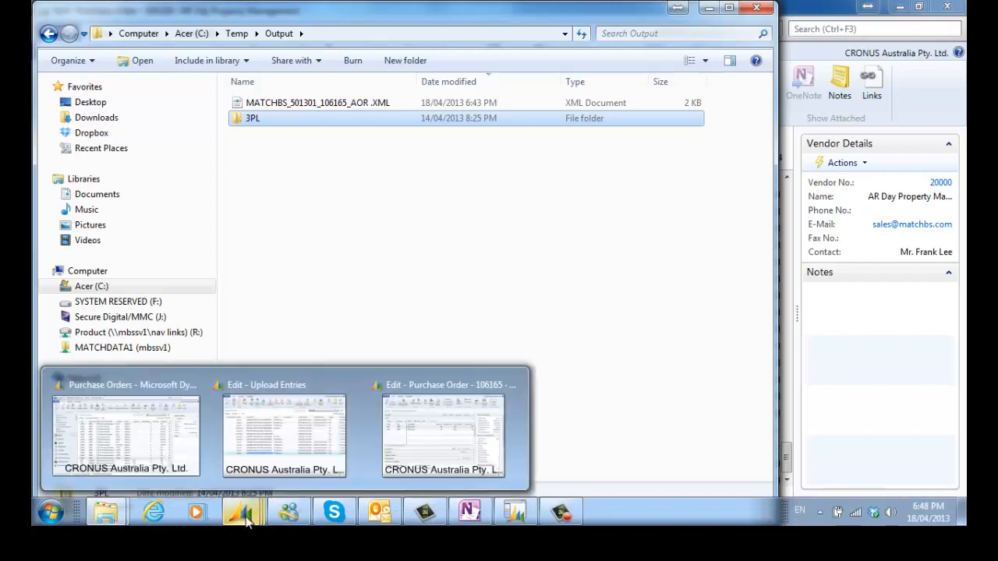
In Upload Entries, check Set-up, import all waiting 3PL files and select the new Received entry.
left_click(263, 413)
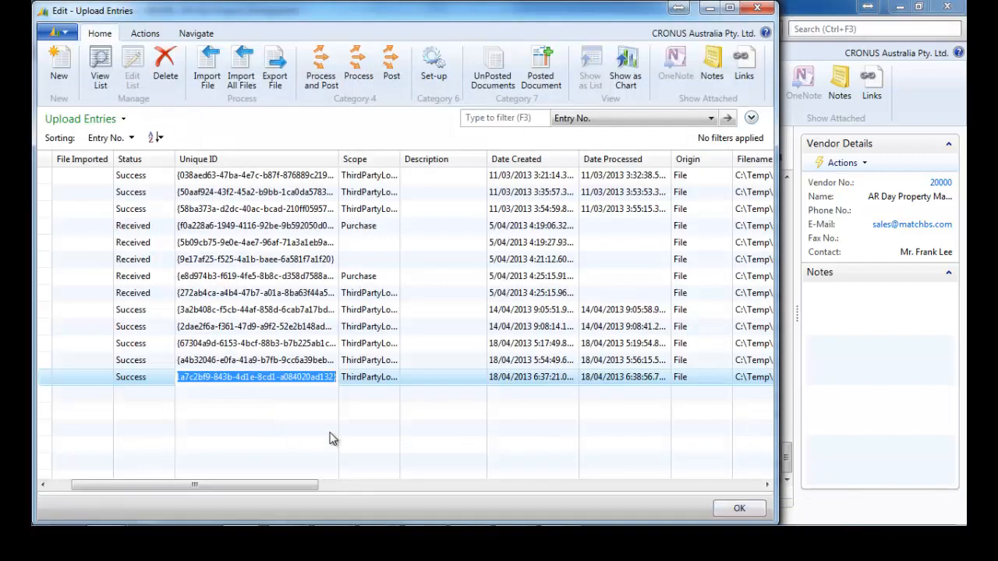
left_click(434, 70)
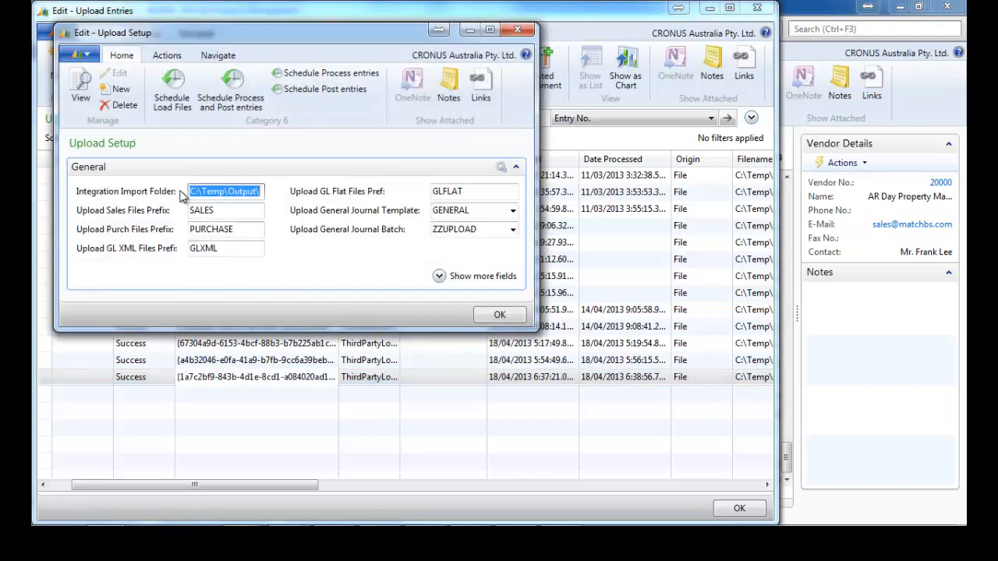
left_click(518, 29)
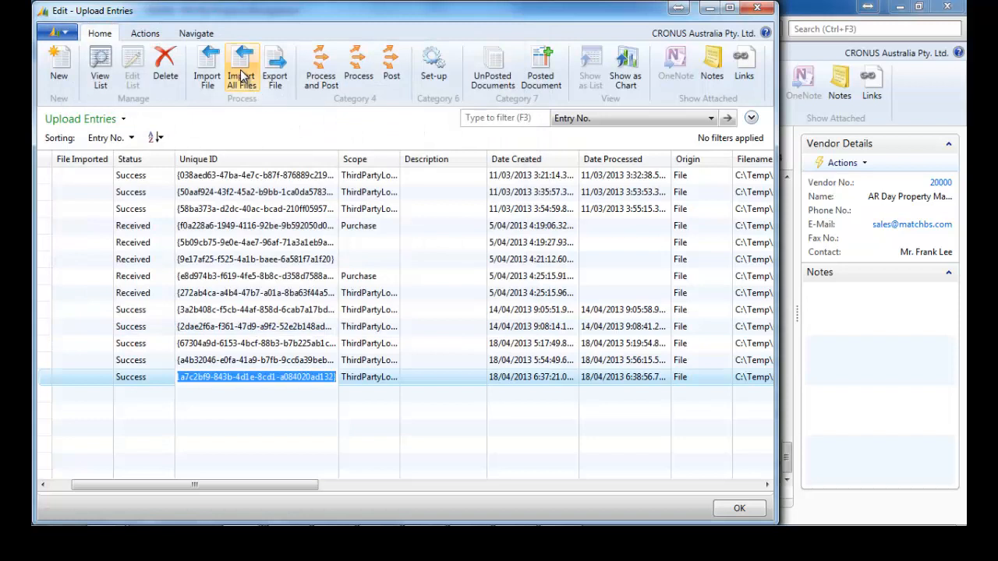
left_click(241, 76)
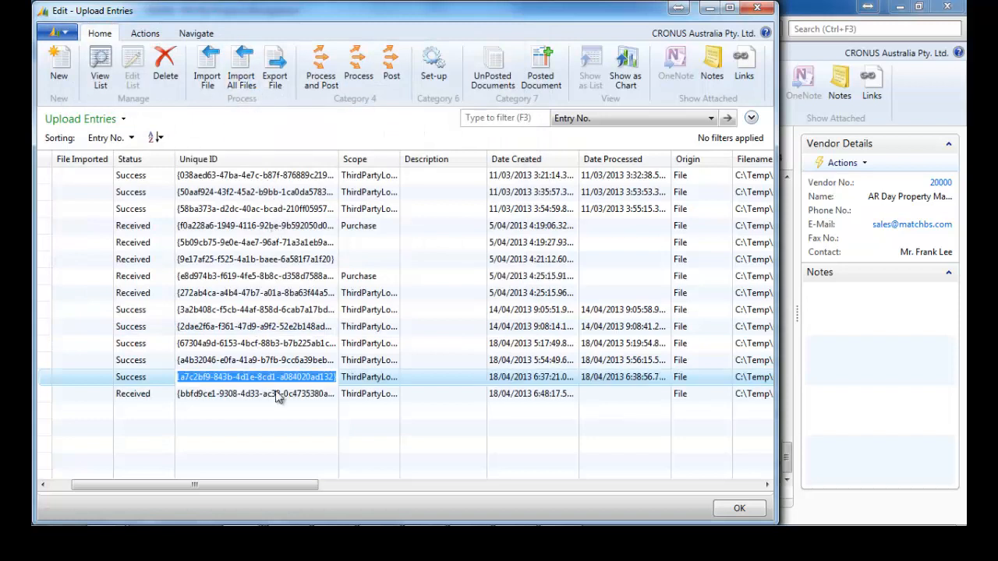
left_click(466, 397)
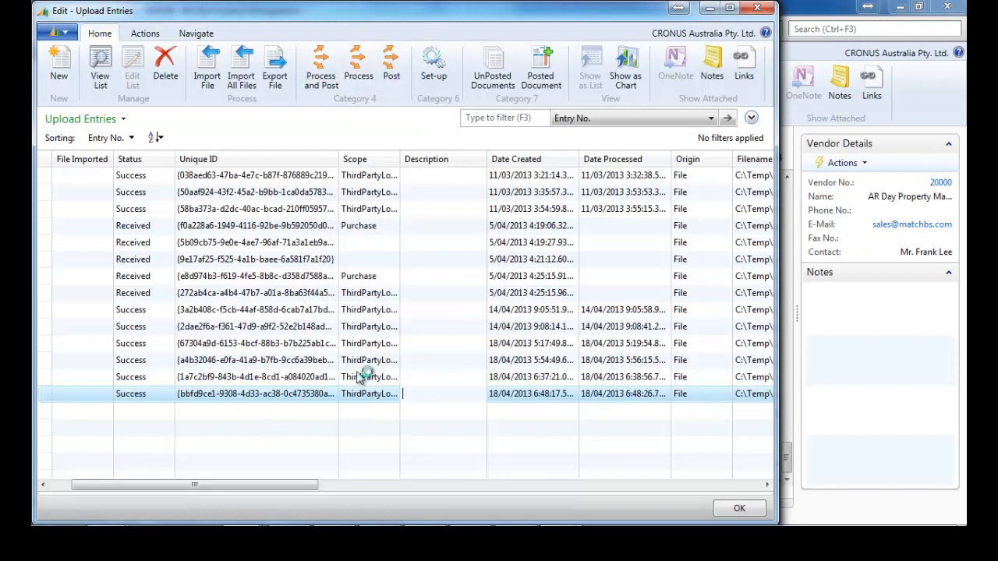
Review the Upload Schedule job's recurrence settings, then return to purchase order 106165.
left_click(435, 82)
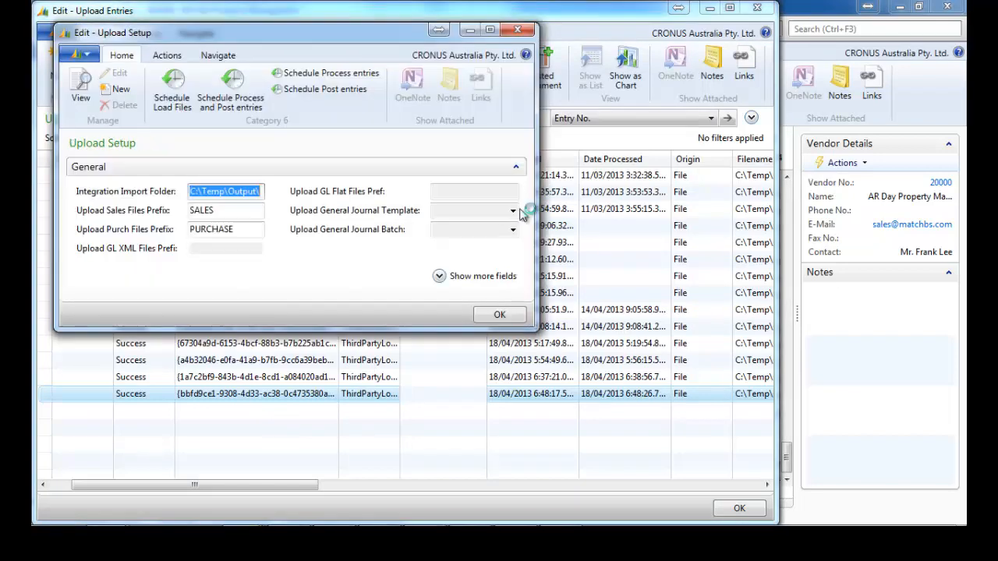
left_click(172, 94)
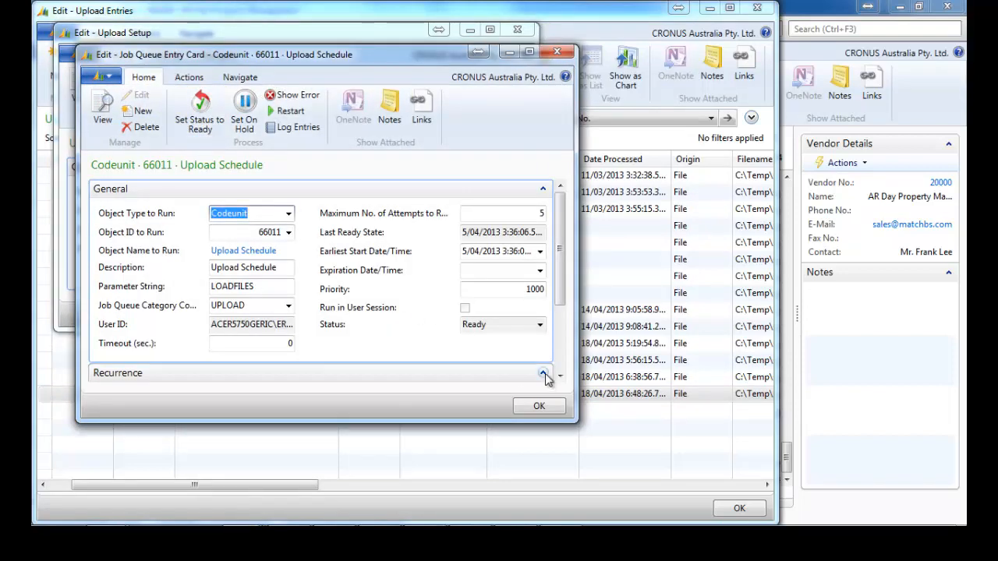
left_click(544, 374)
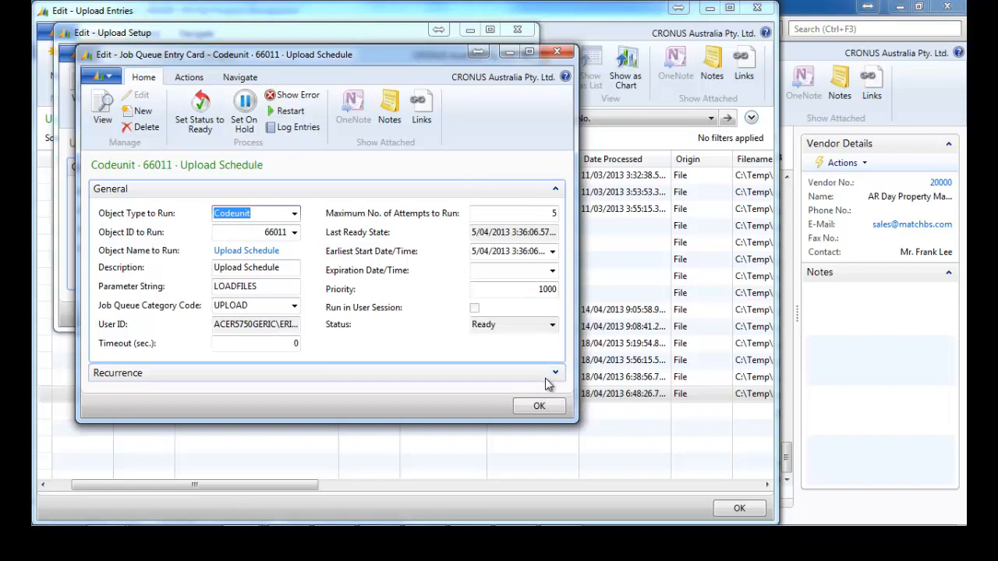
left_click(554, 375)
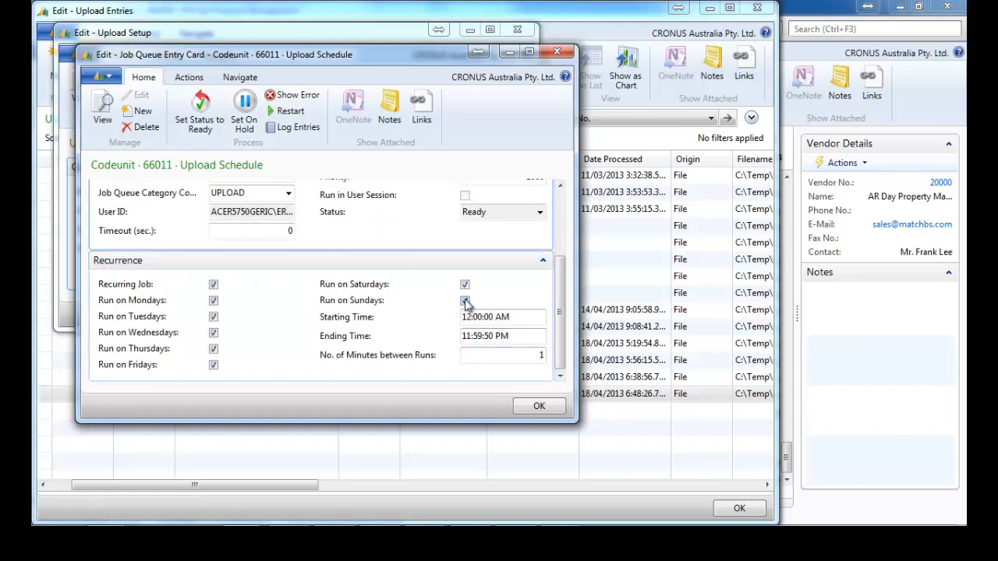
left_click(556, 52)
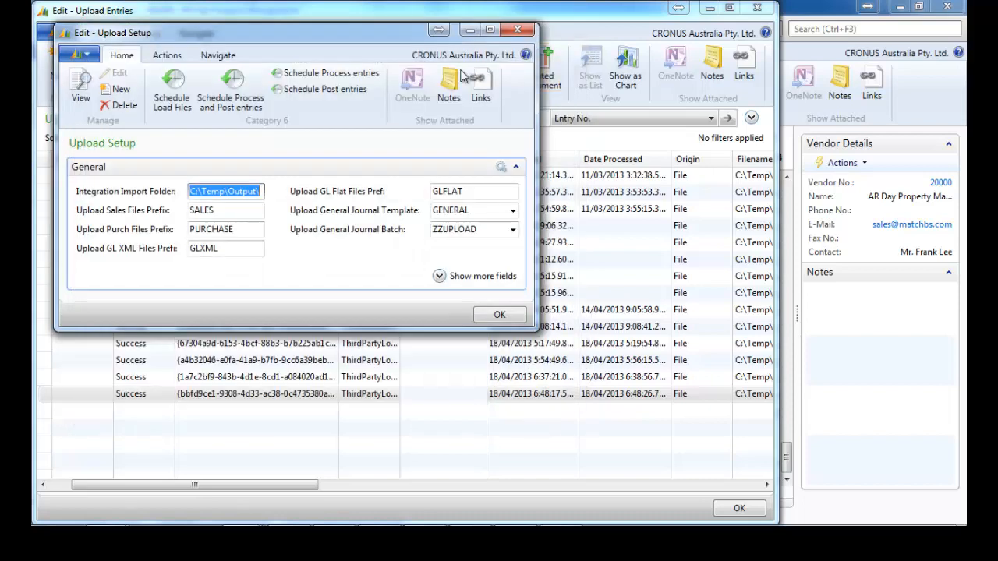
left_click(517, 30)
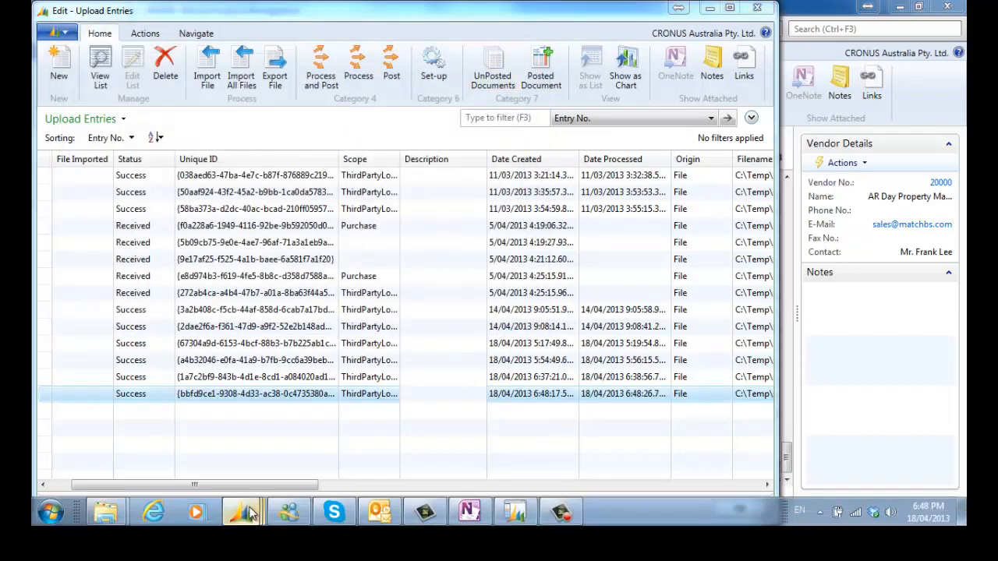
mouse_move(242, 506)
left_click(451, 410)
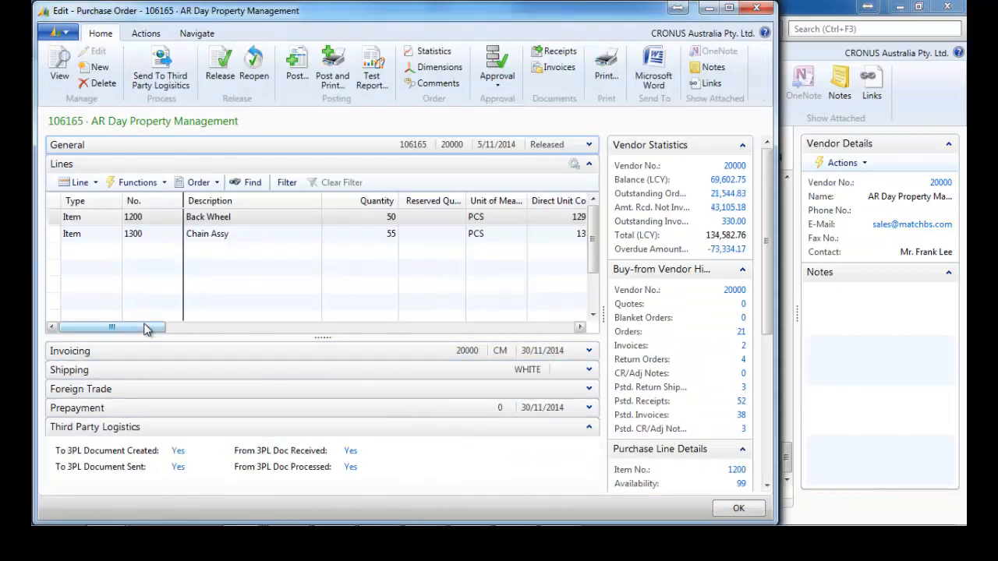
Scroll the purchase order's Lines grid, then go to the Sales Orders list.
left_click_drag(145, 327, 257, 327)
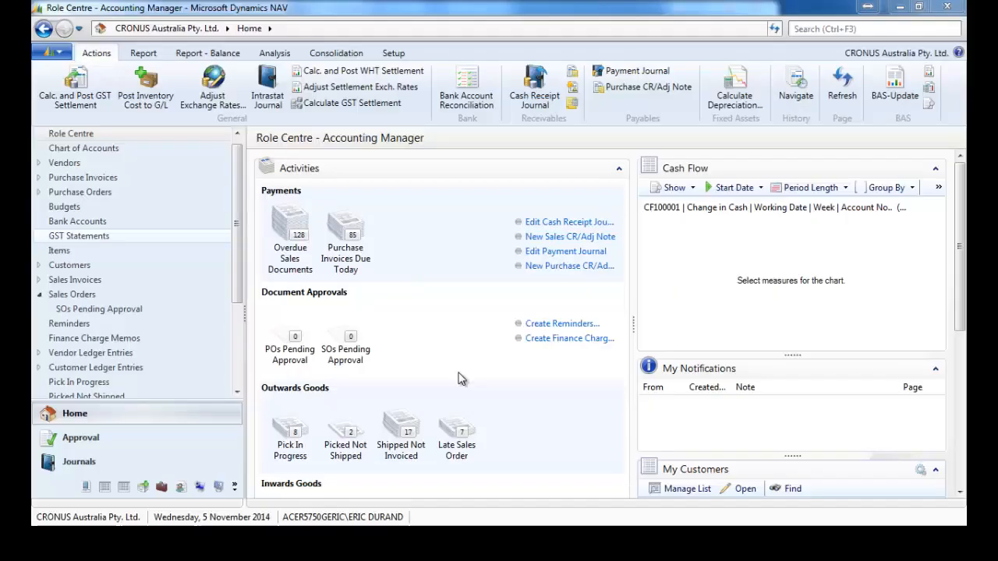
left_click(71, 294)
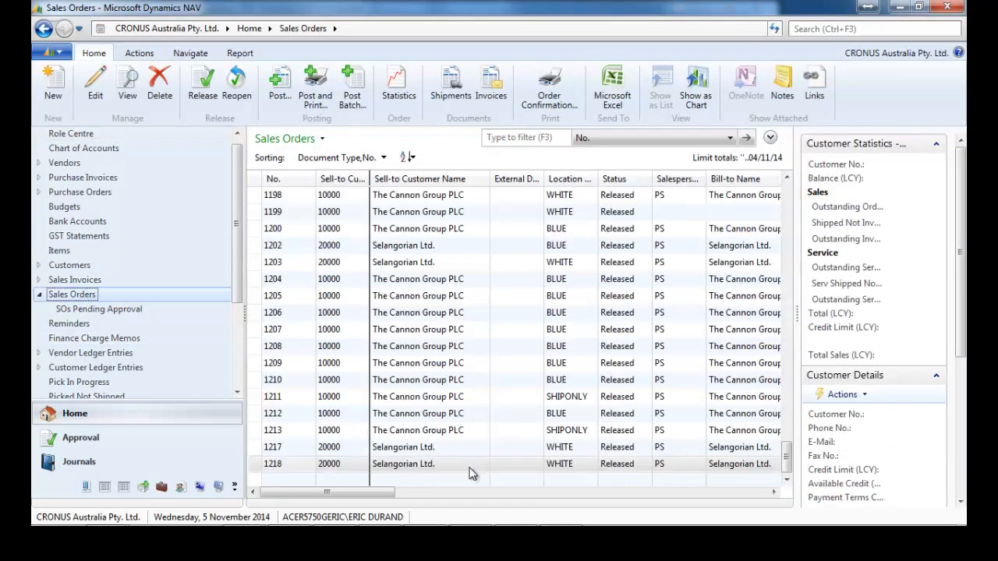
Open sales order 1218, expand Shipping and look up the locations behind WHITE.
left_click(469, 466)
double_click(470, 473)
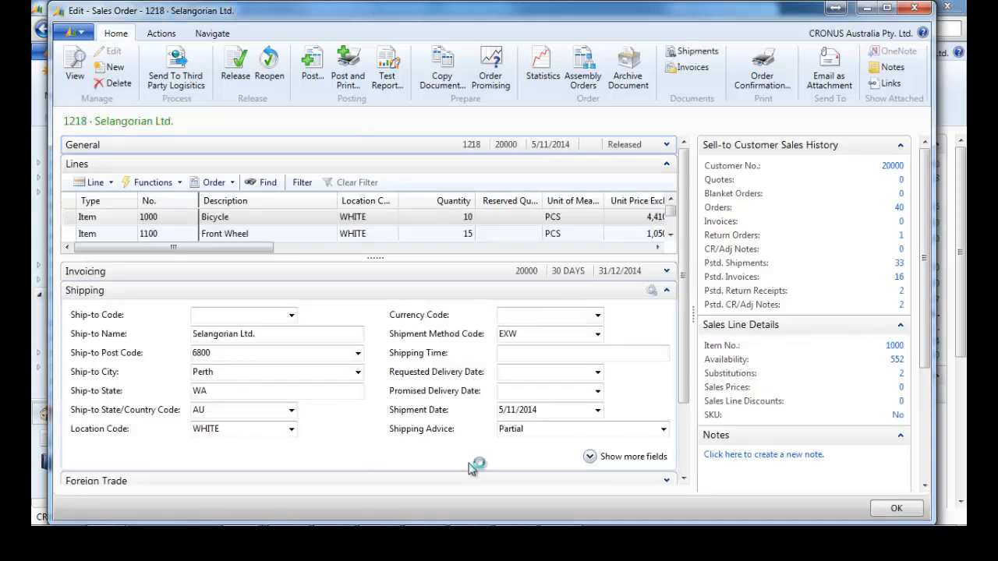
left_click(666, 291)
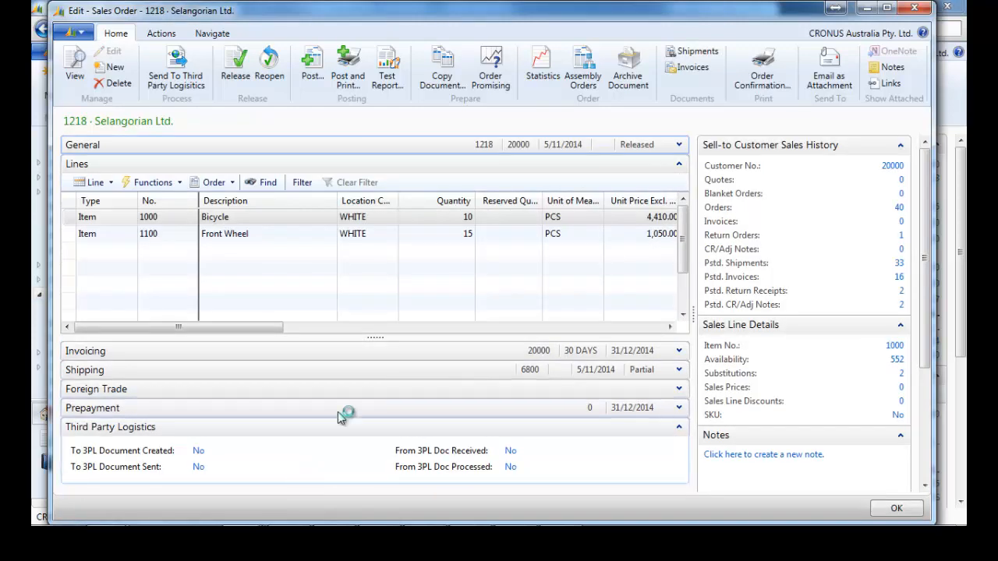
left_click(212, 33)
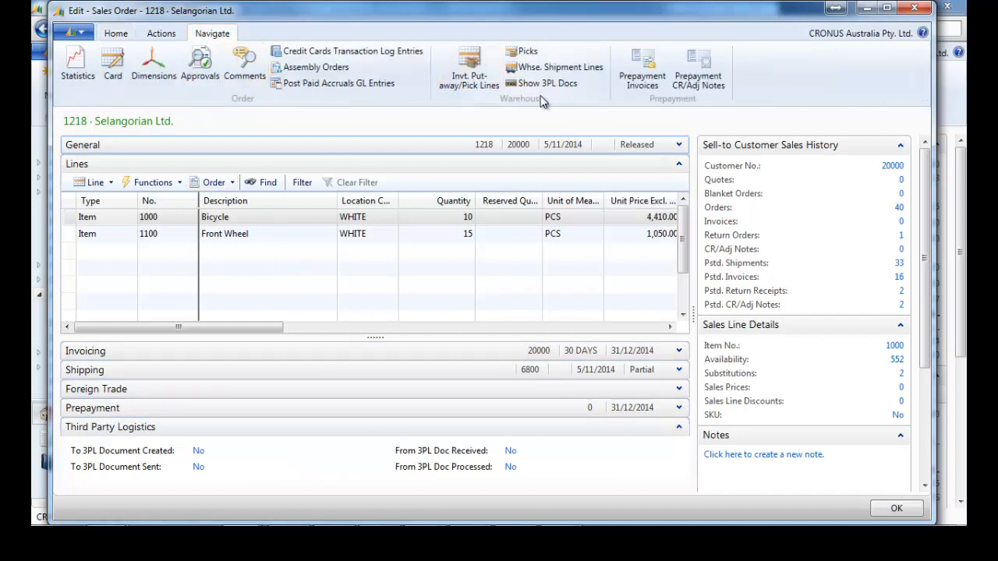
left_click(679, 371)
double_click(206, 428)
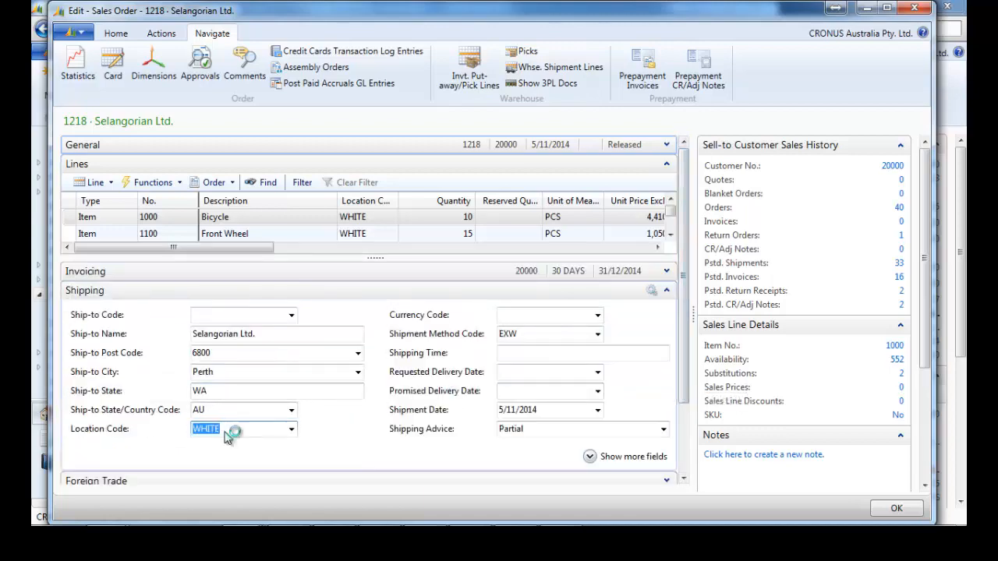
right_click(222, 429)
left_click(301, 407)
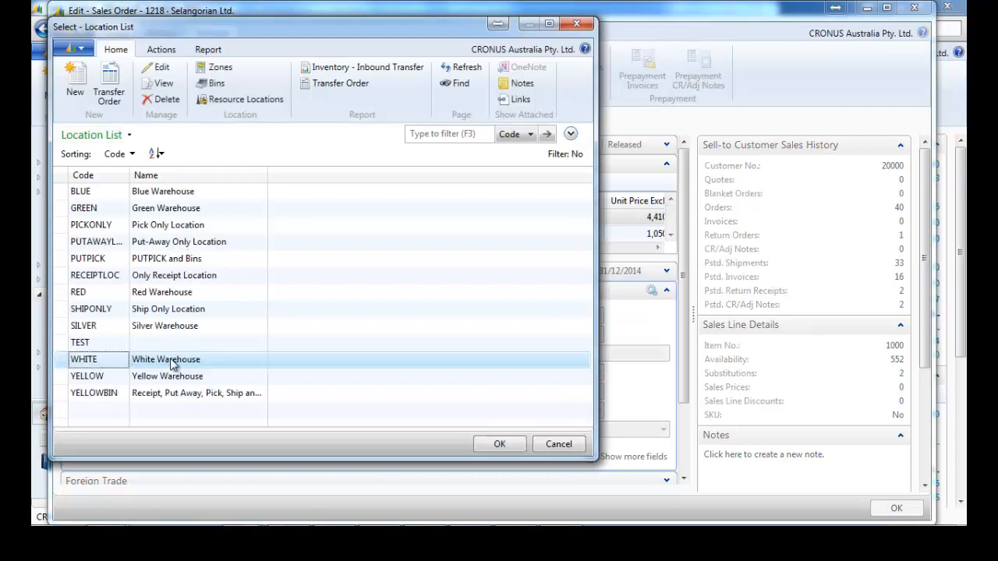
Inspect WHITE's outbound request option, leave it at Never, and close the card, list and sales order.
right_click(173, 365)
left_click(238, 399)
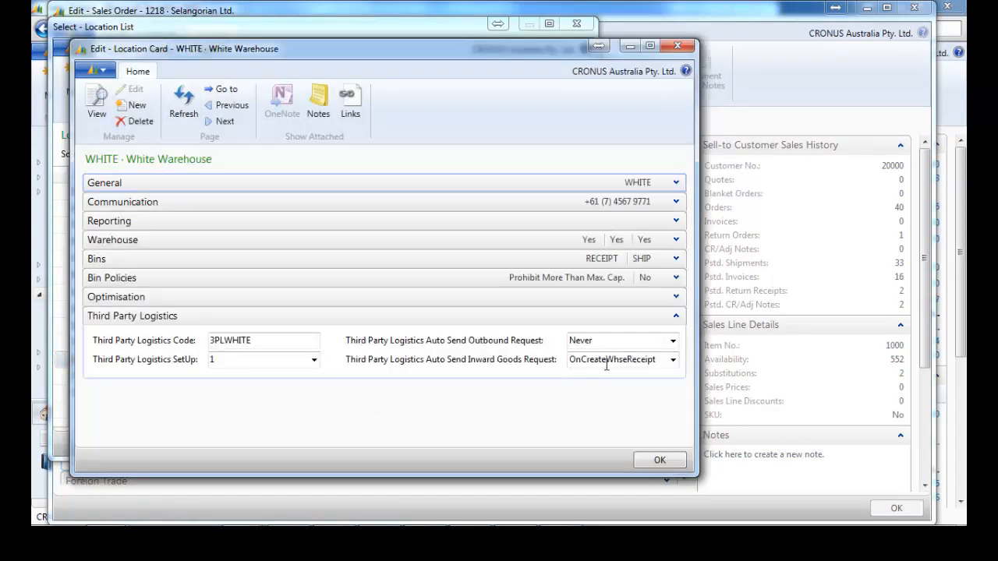
left_click(673, 343)
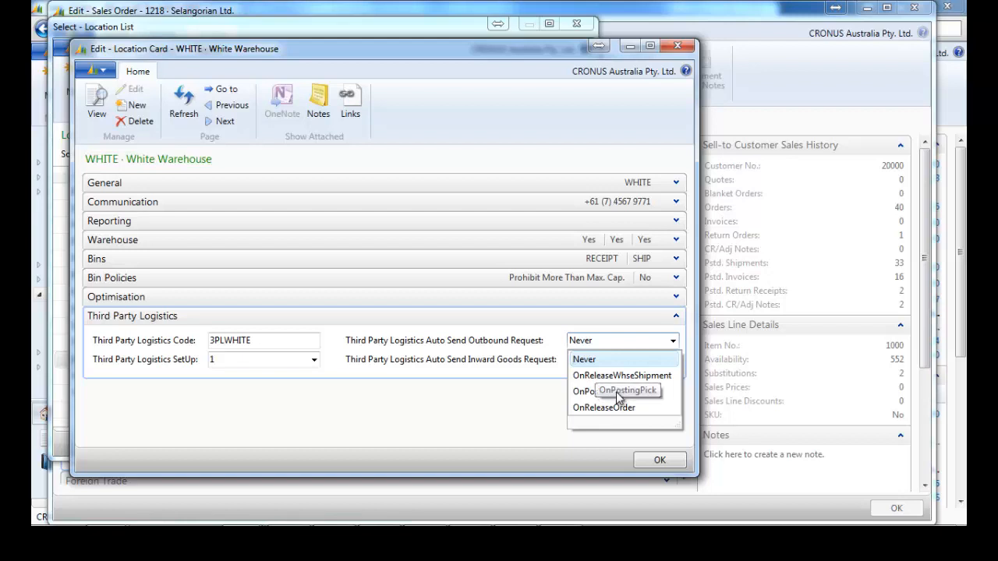
left_click(680, 45)
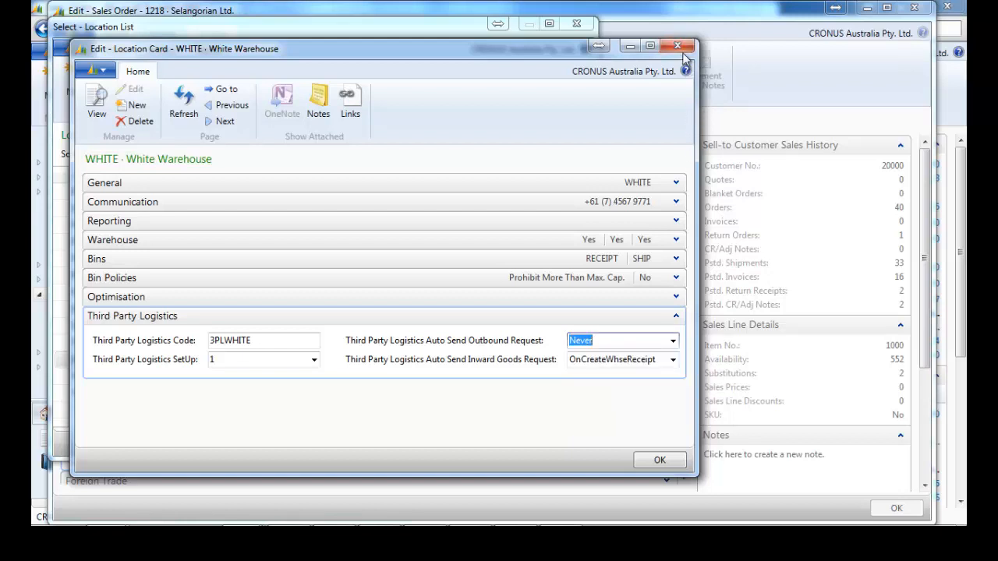
left_click(679, 45)
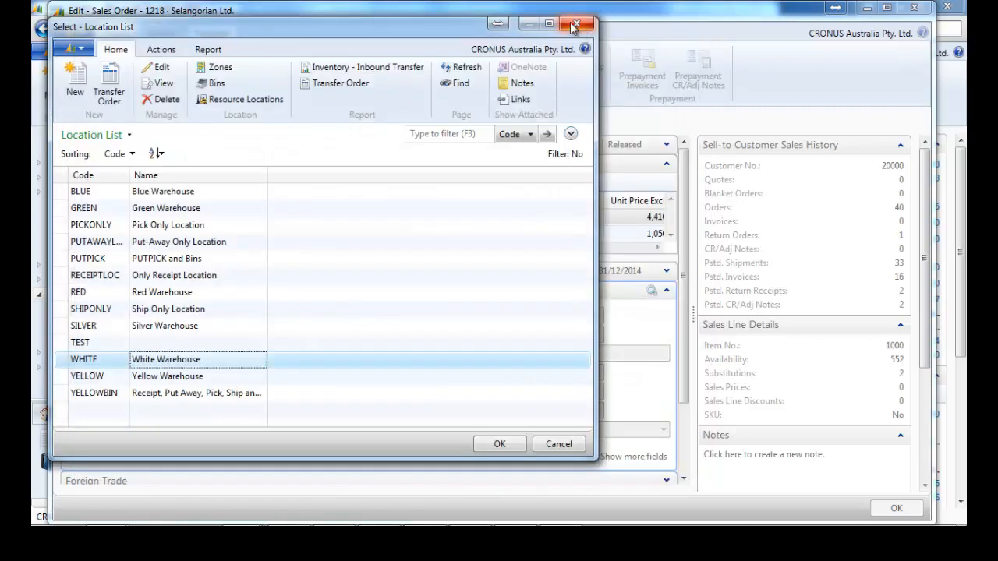
left_click(578, 27)
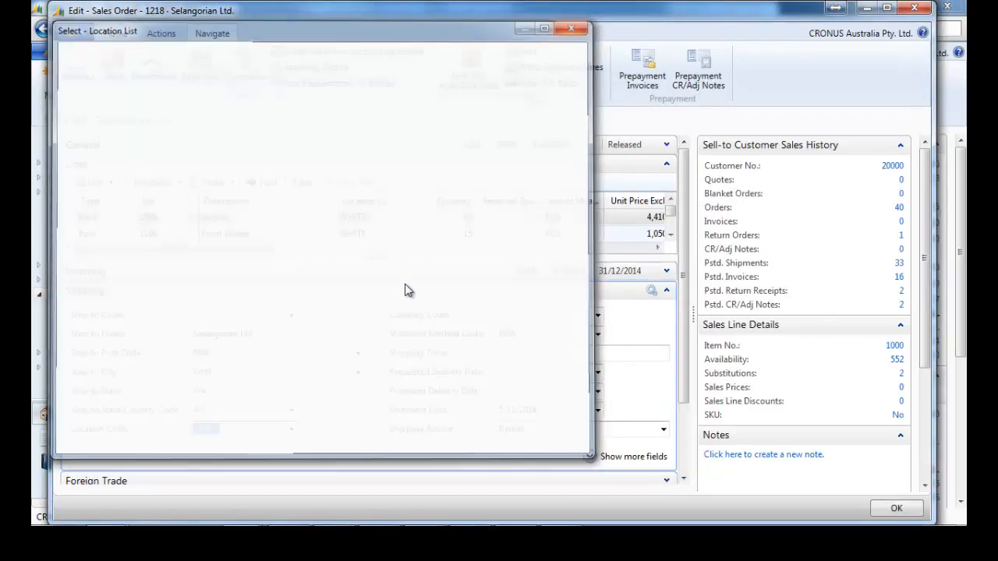
left_click(916, 9)
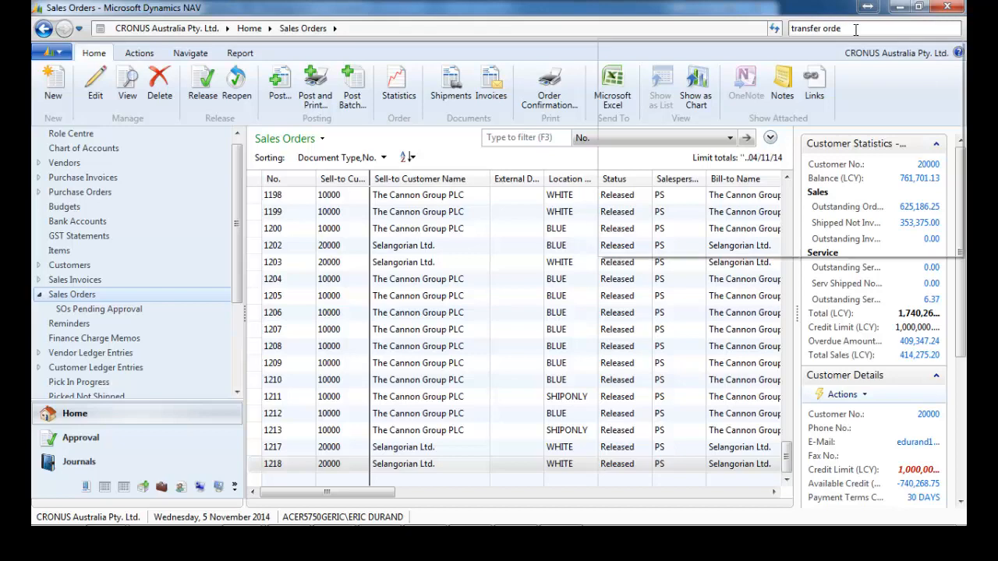
View transfer order 1014 from TEST to WHITE, then go back to the Accounting Manager Role Centre.
left_click(659, 84)
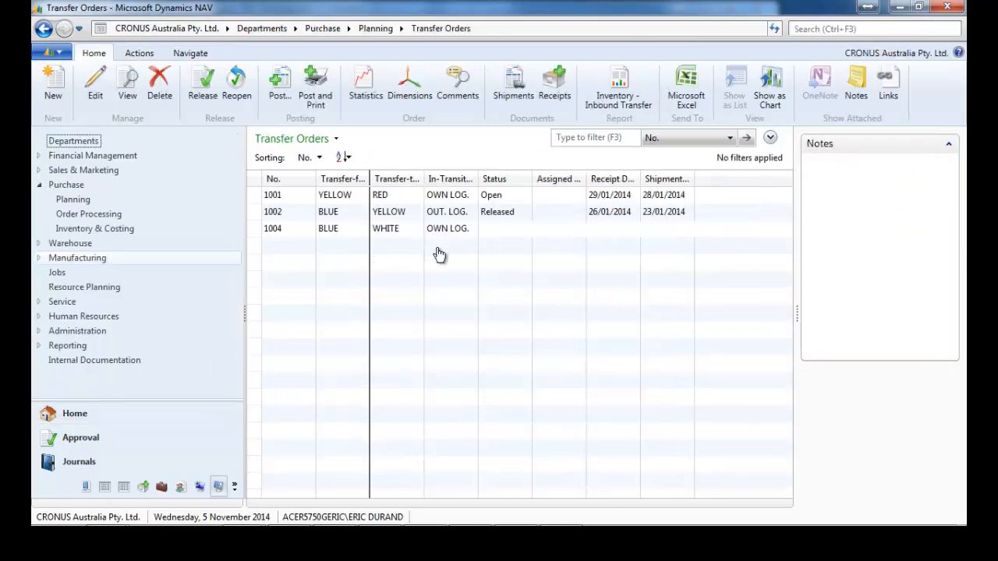
double_click(438, 371)
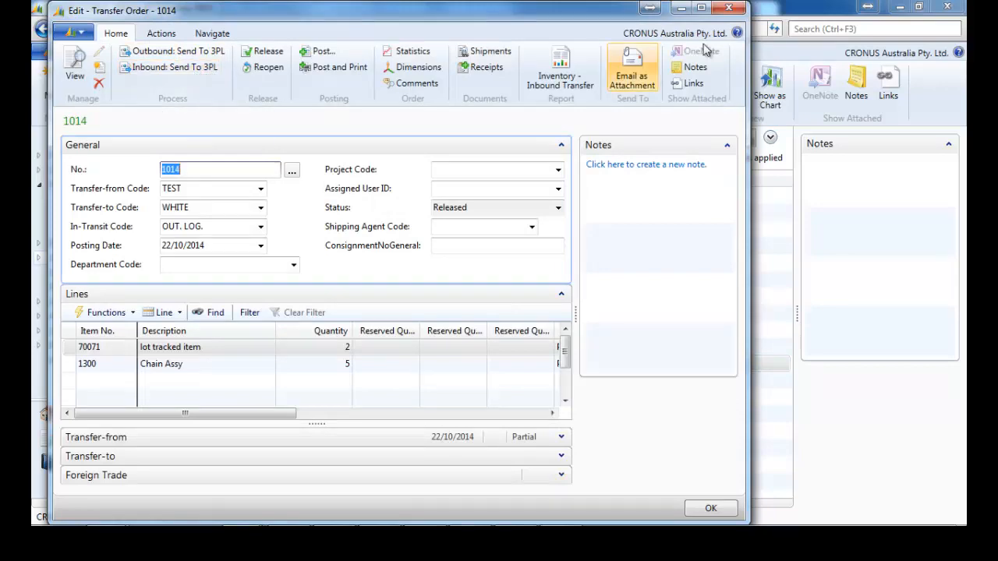
left_click(727, 8)
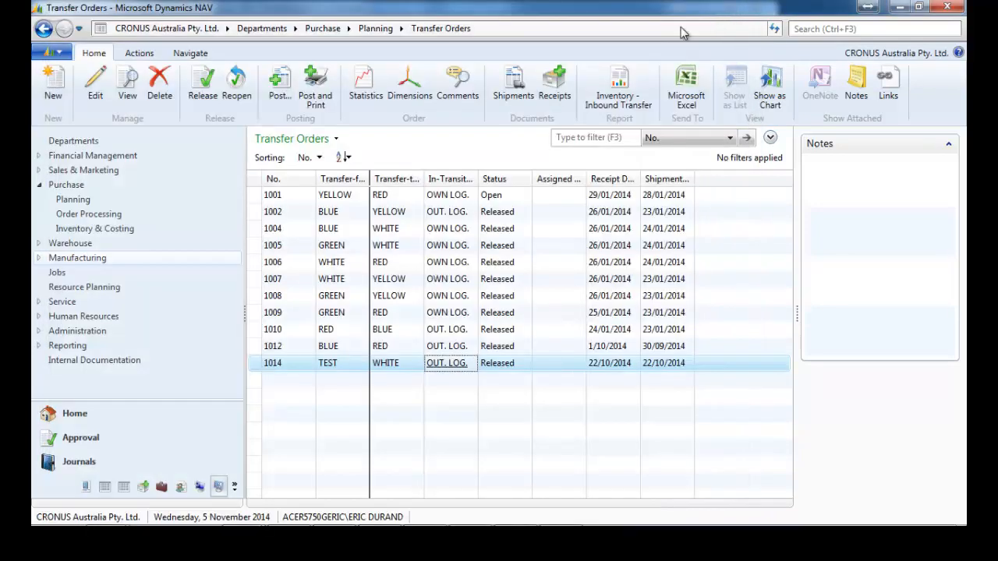
left_click(88, 417)
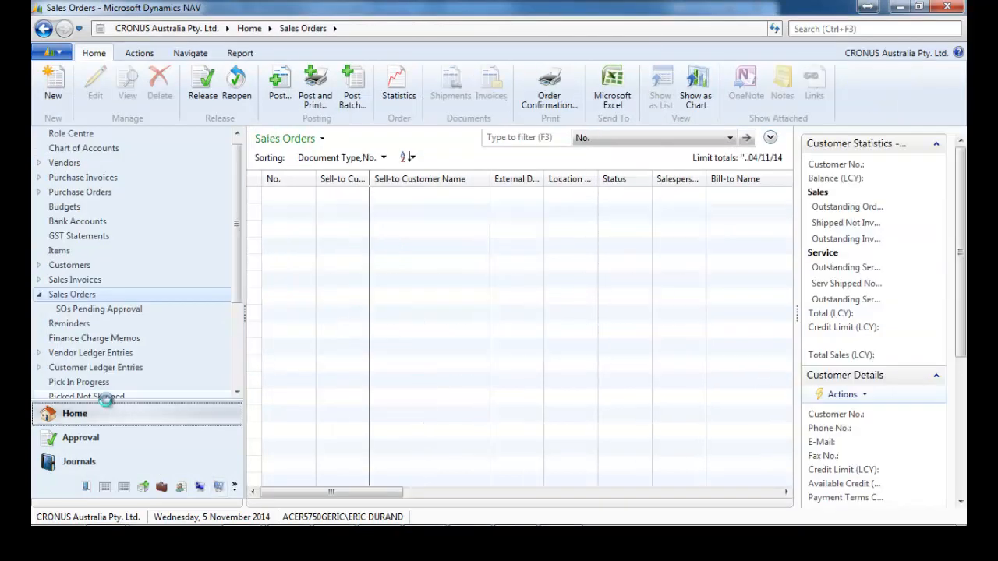
left_click(83, 133)
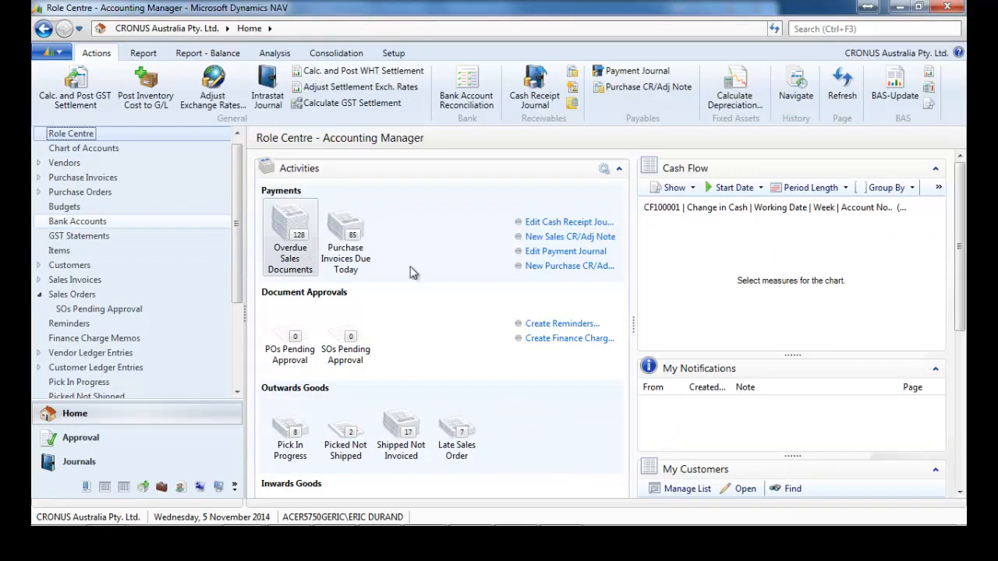
Open SH000072 from Picked Not Shipped and review its Actions and Navigate ribbon options.
left_click(351, 445)
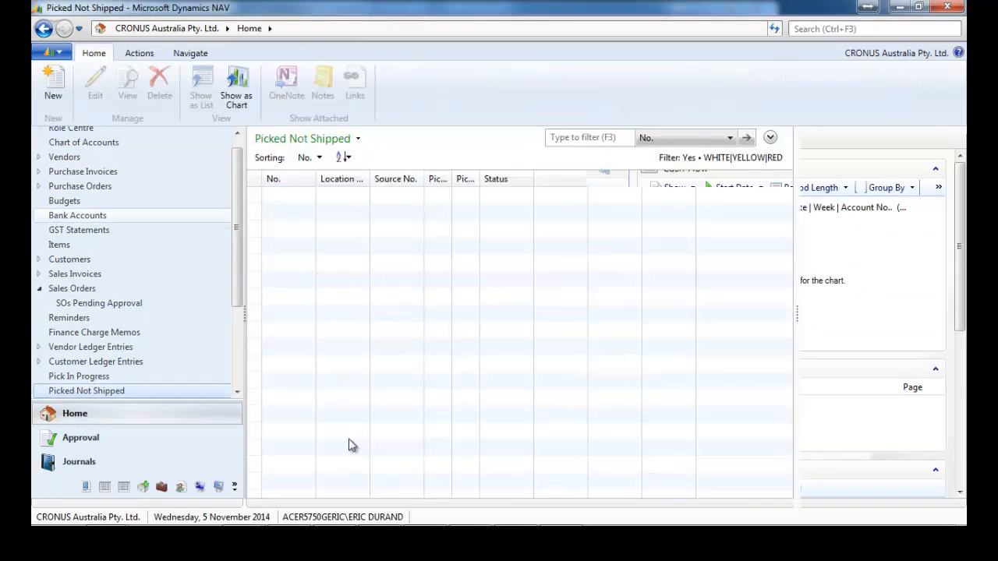
left_click(397, 218)
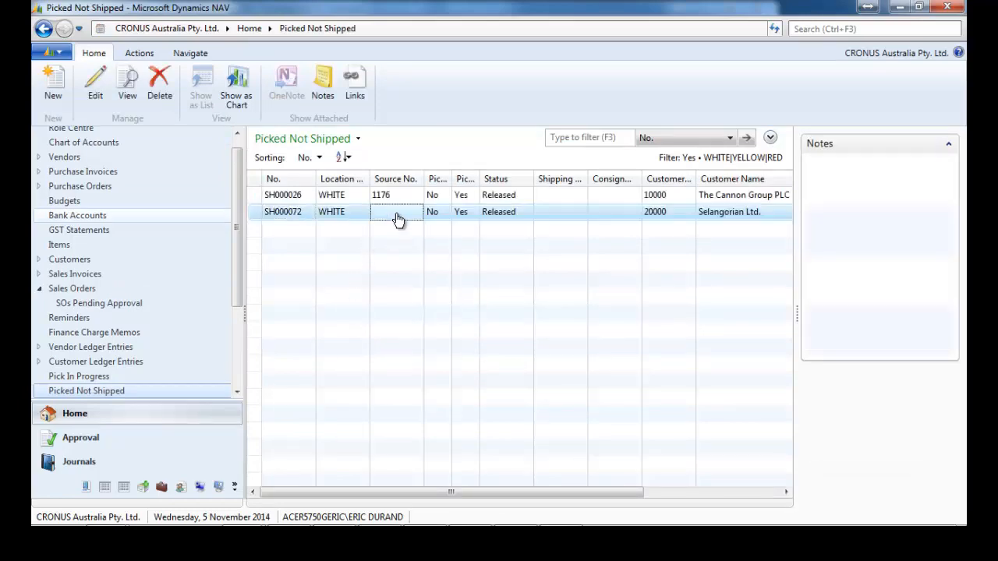
double_click(438, 221)
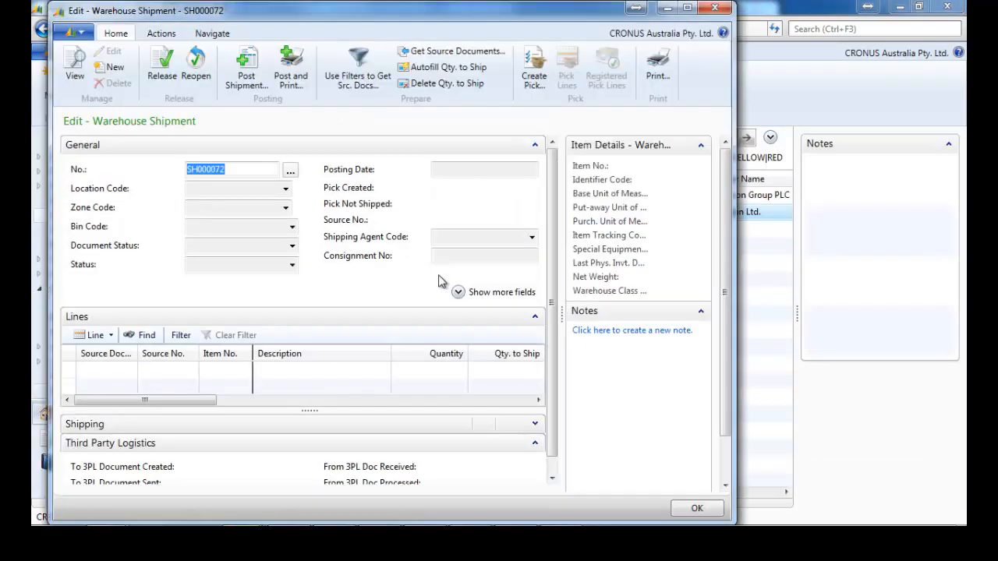
left_click(536, 147)
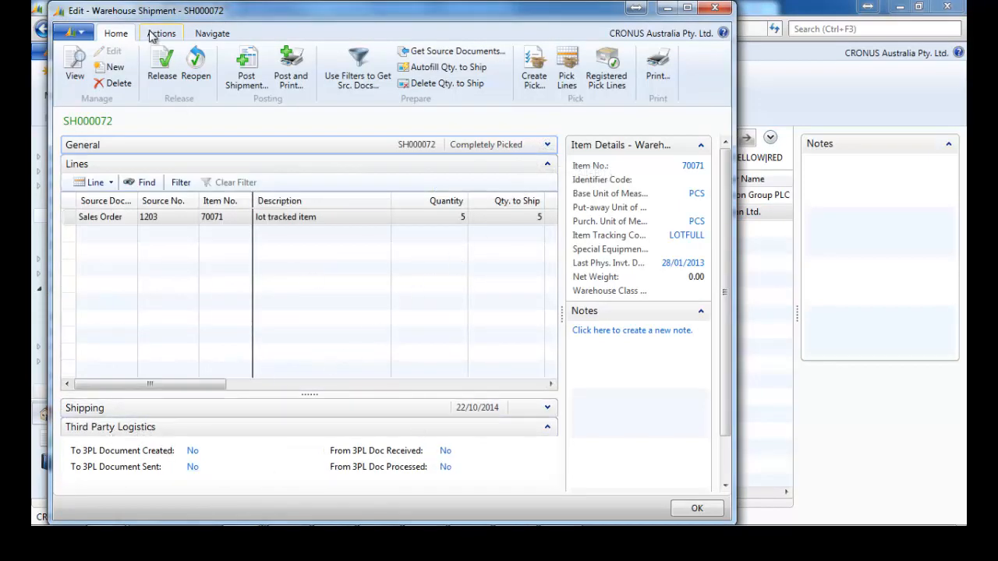
left_click(159, 35)
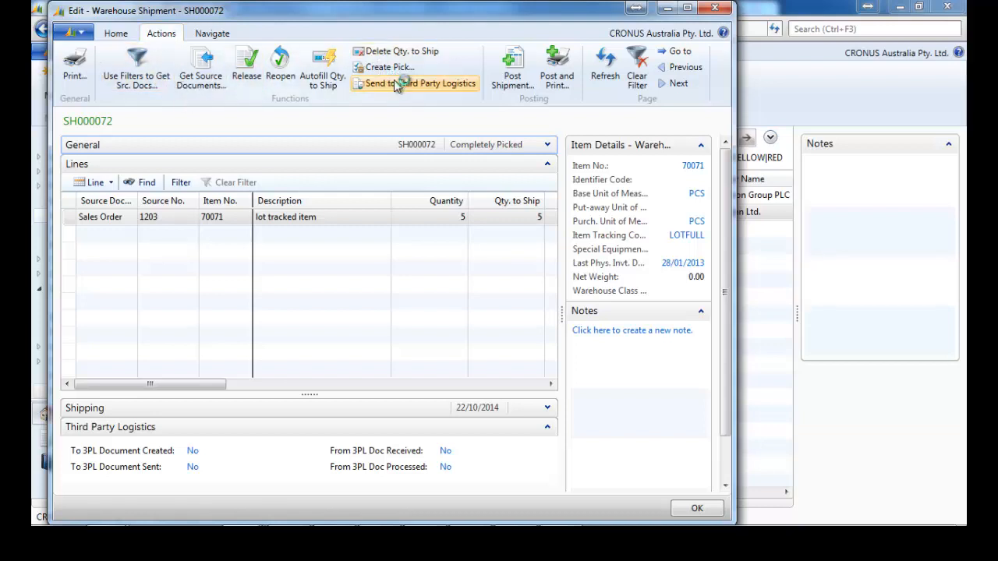
left_click(222, 34)
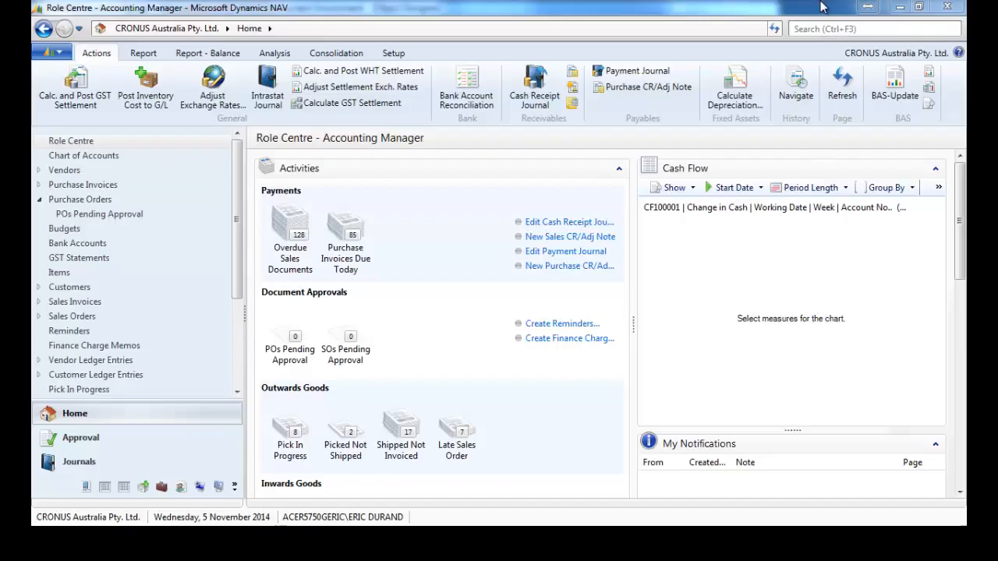
Search 'third' and open the Third Party Logistics Upload Entries list.
left_click(808, 28)
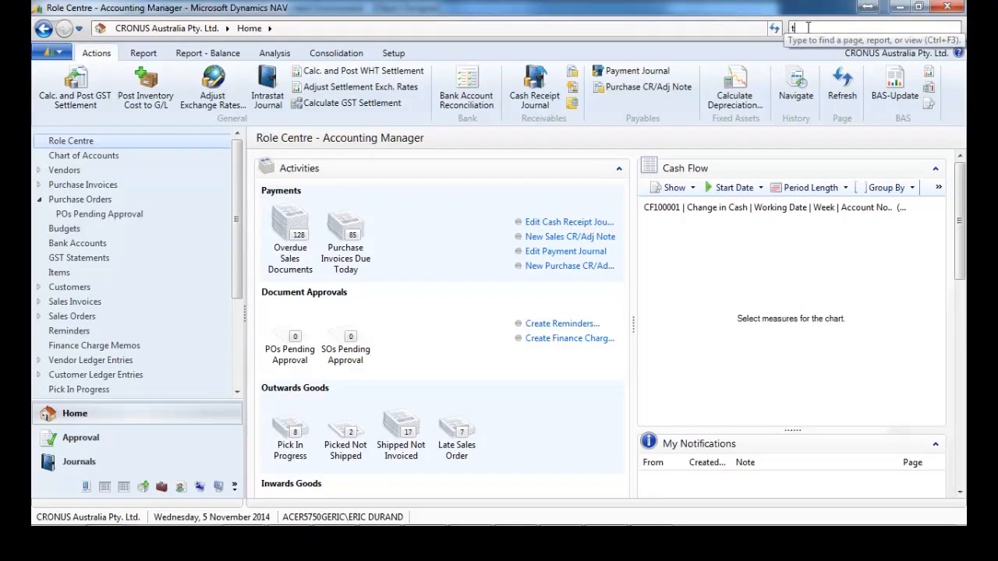
type("third part")
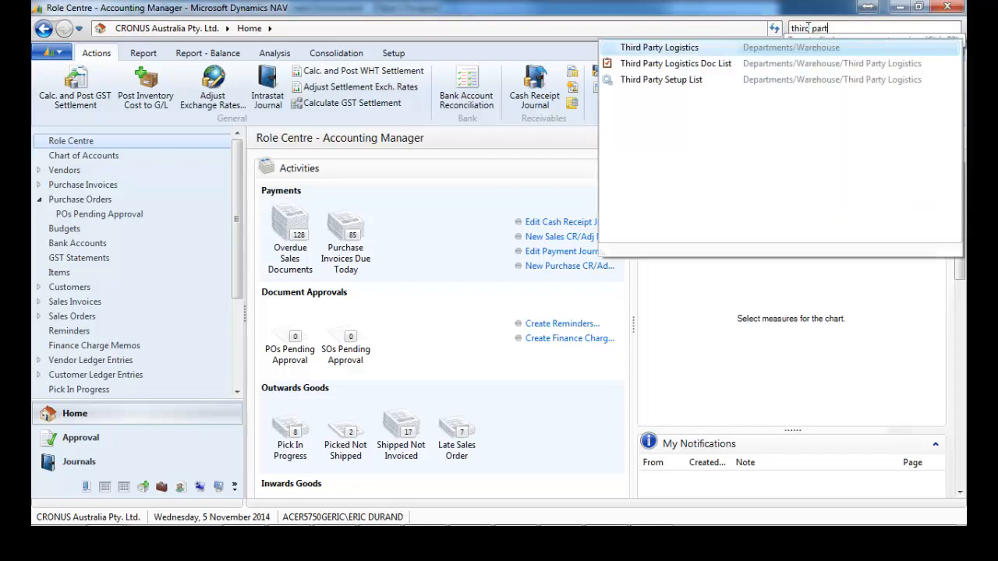
key("Return")
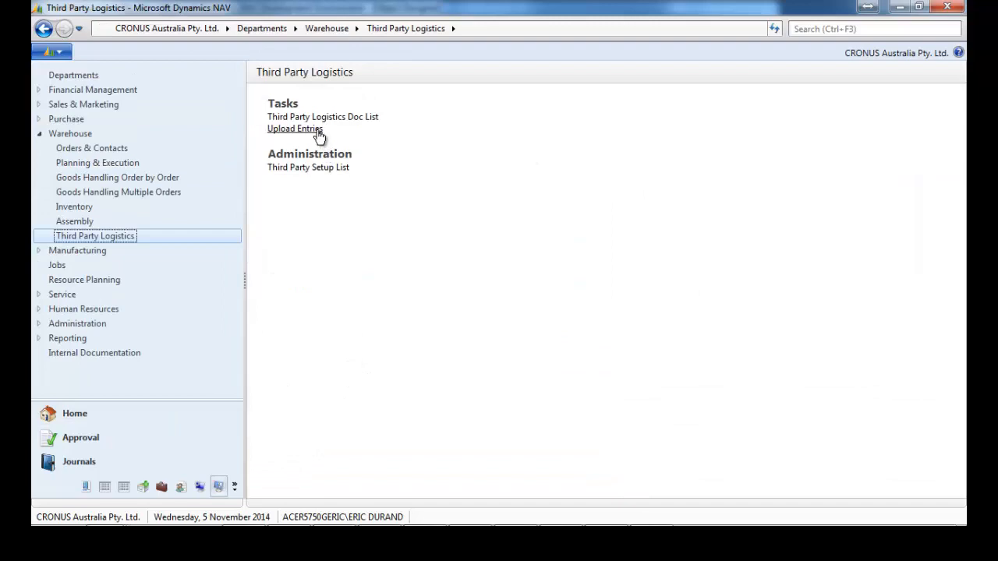
left_click(319, 131)
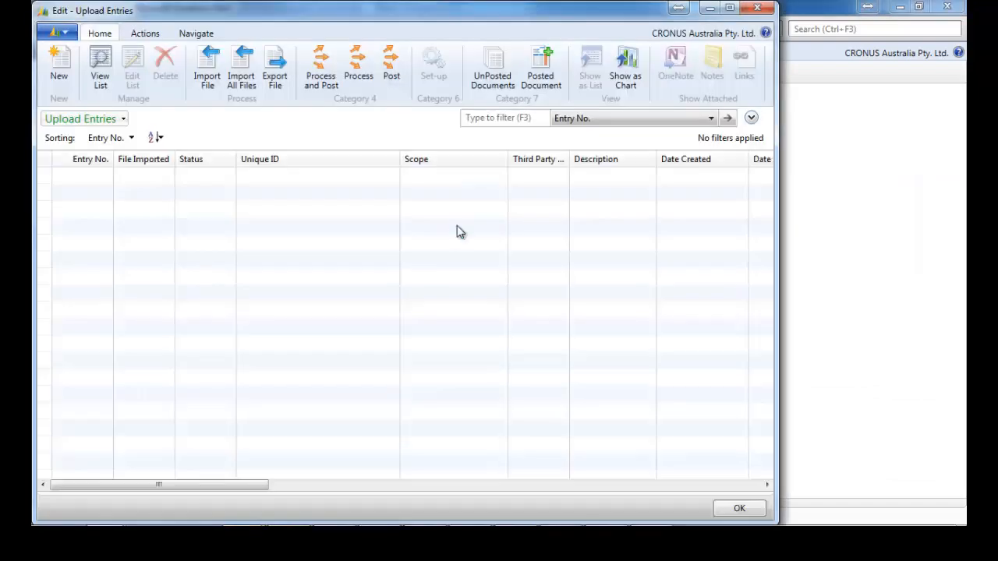
Import xxxxSTCOUNT00535.xml as received StockCount entry 53, then start exporting it.
left_click(211, 74)
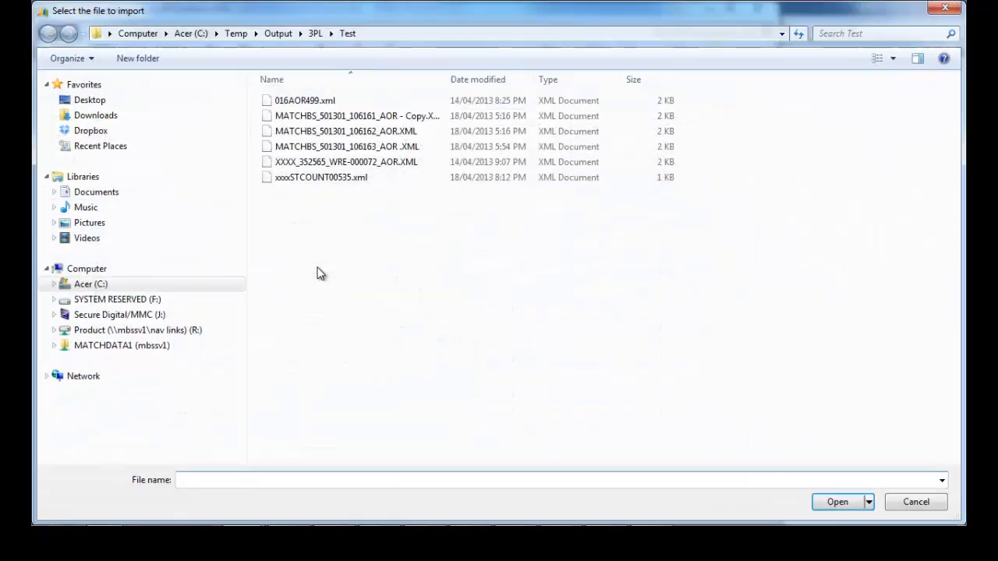
double_click(321, 178)
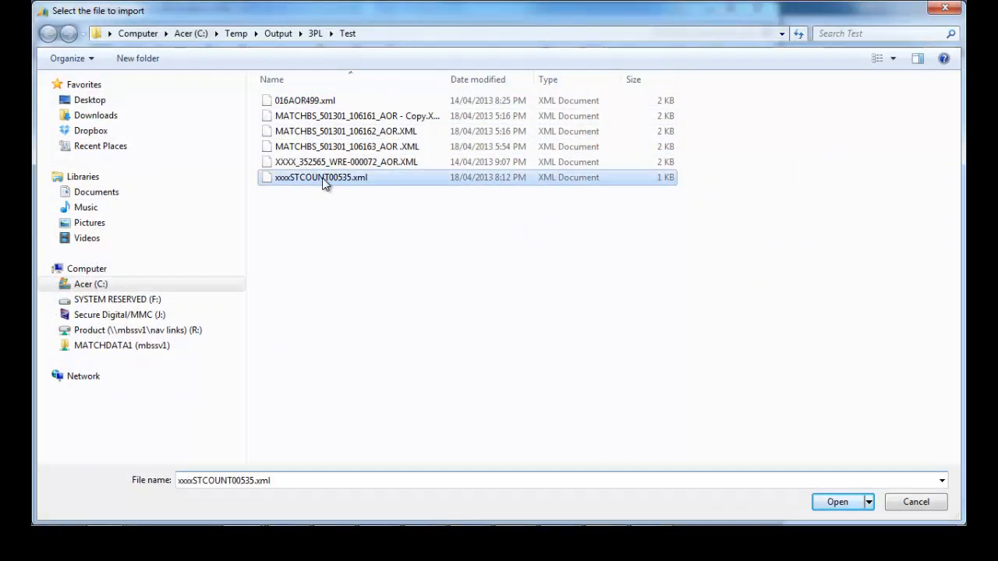
left_click(446, 287)
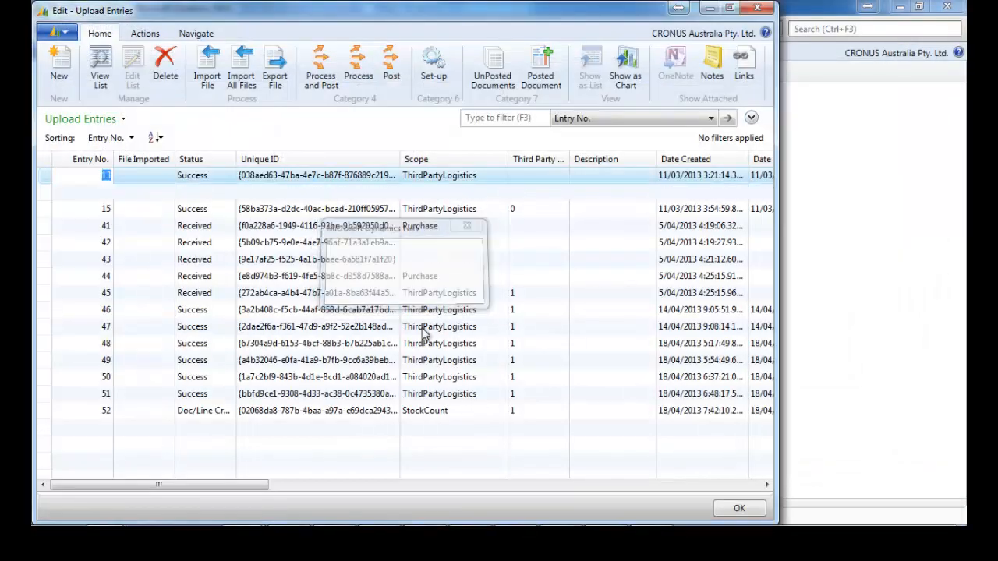
left_click_drag(312, 427, 246, 485)
key("Left")
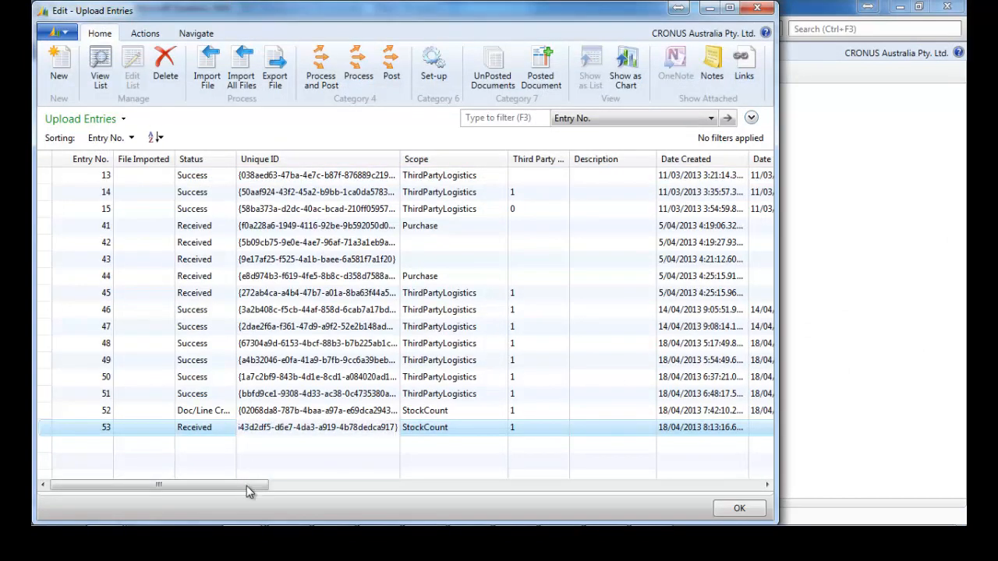
left_click(282, 74)
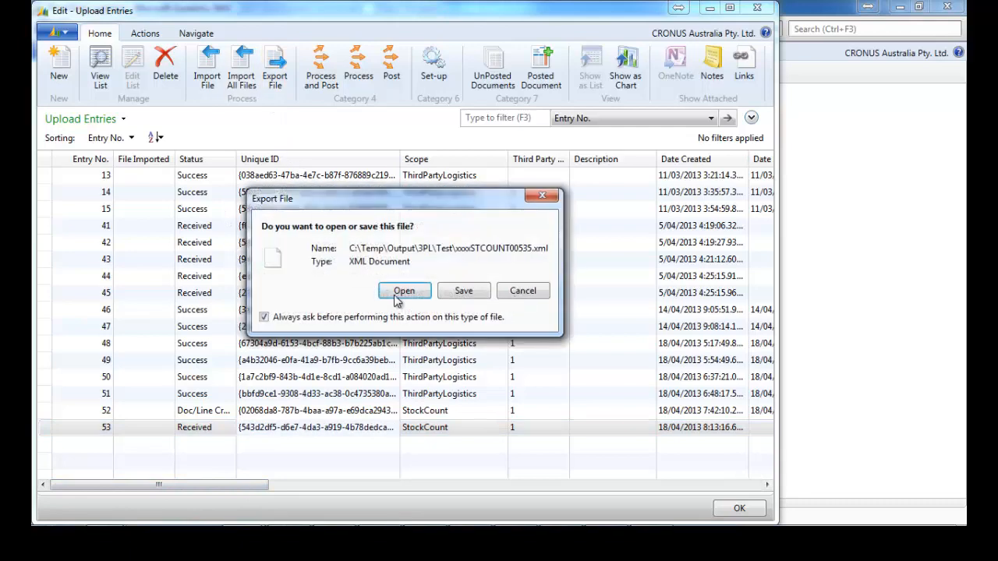
View the exported stock count XML (500 of 1200, 550 of 1300), then close it.
left_click(403, 351)
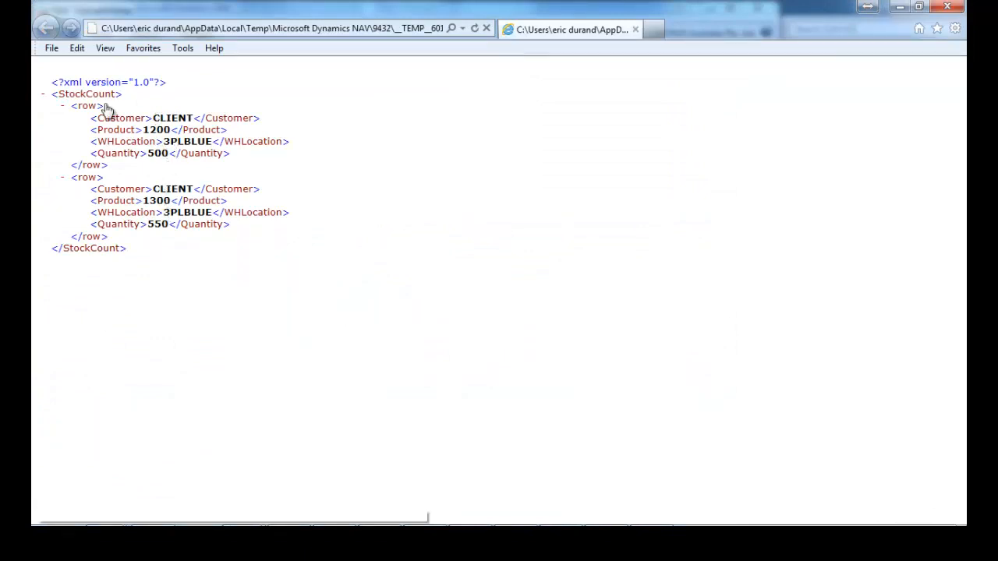
left_click(951, 8)
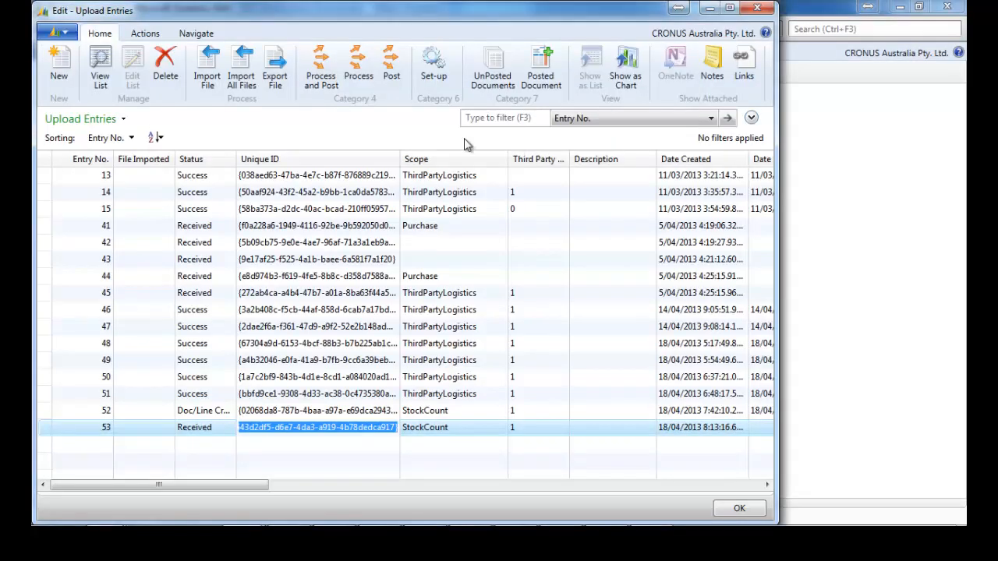
Process entry 53 and review its StockCount document 3PLSKC000008's lines, then close both windows.
left_click(368, 80)
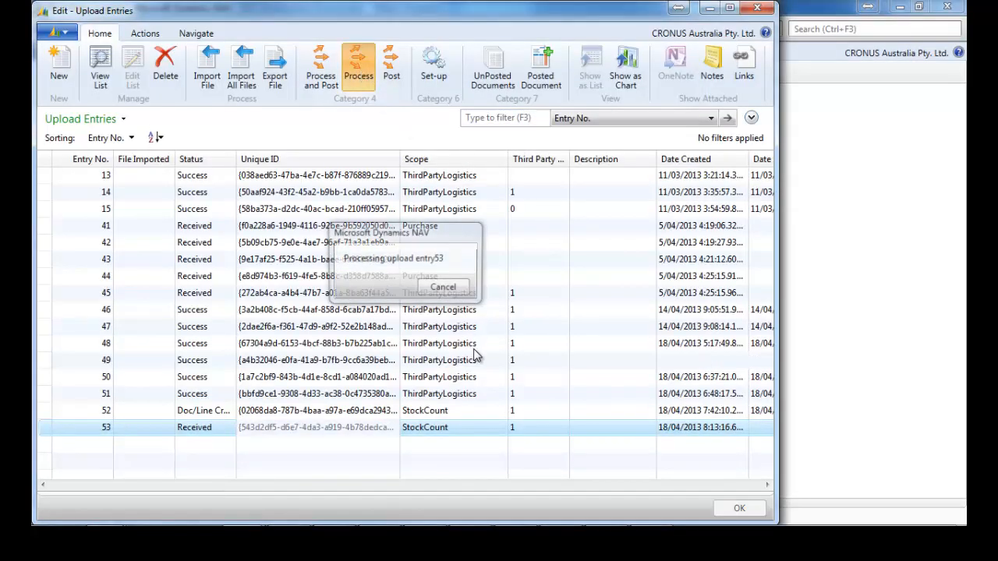
left_click(496, 70)
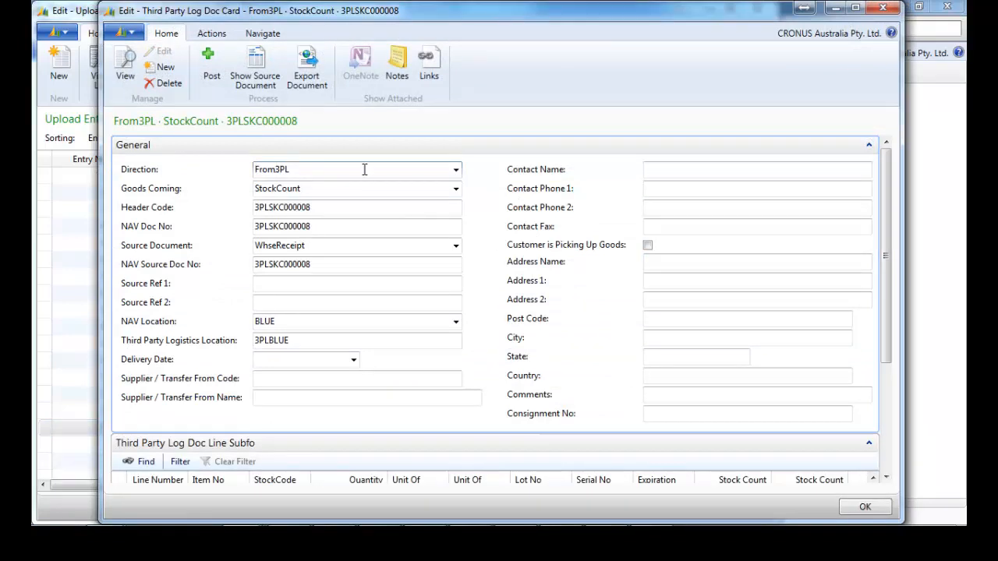
left_click(457, 190)
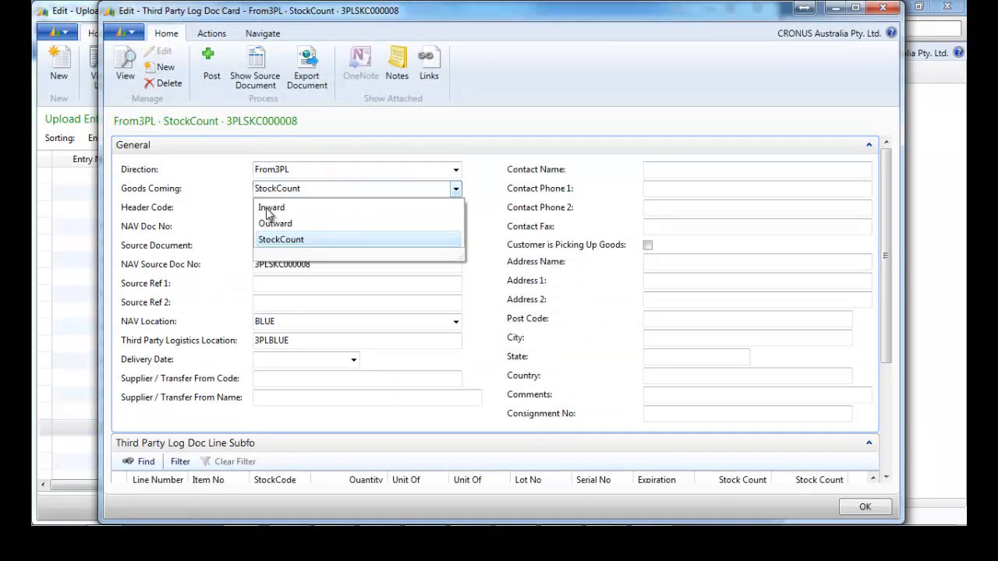
left_click(457, 191)
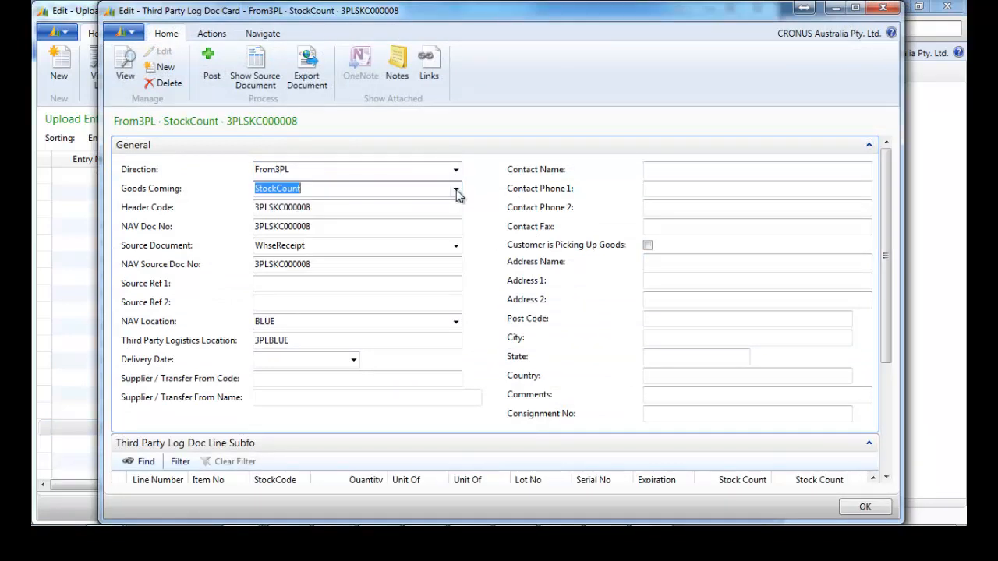
left_click(867, 147)
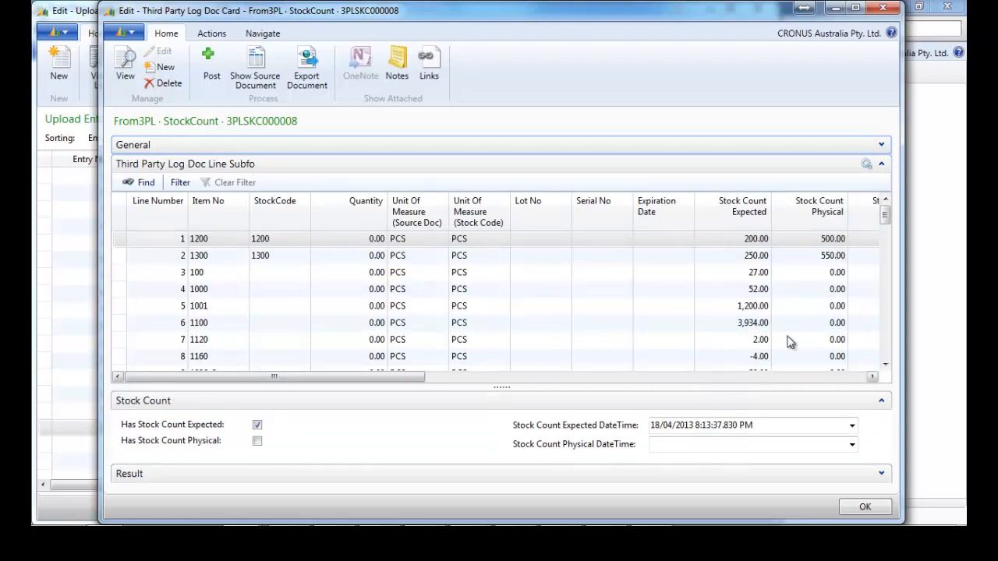
left_click_drag(885, 217, 886, 263)
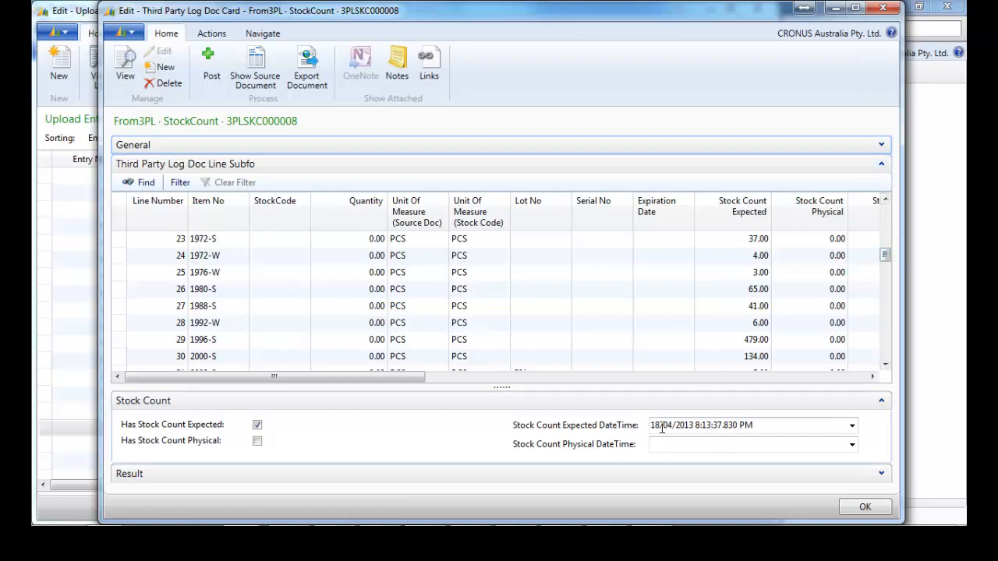
left_click(882, 8)
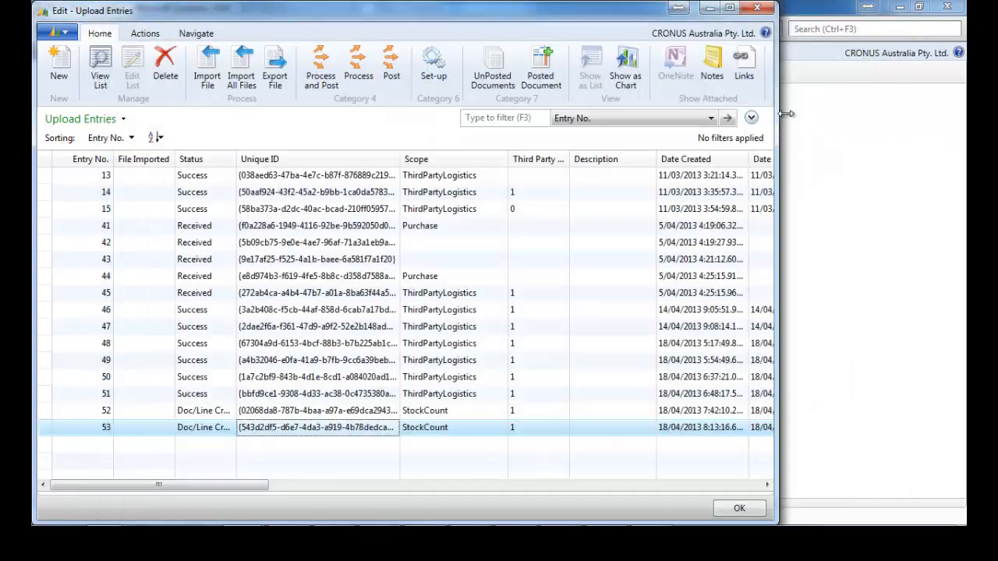
left_click(757, 8)
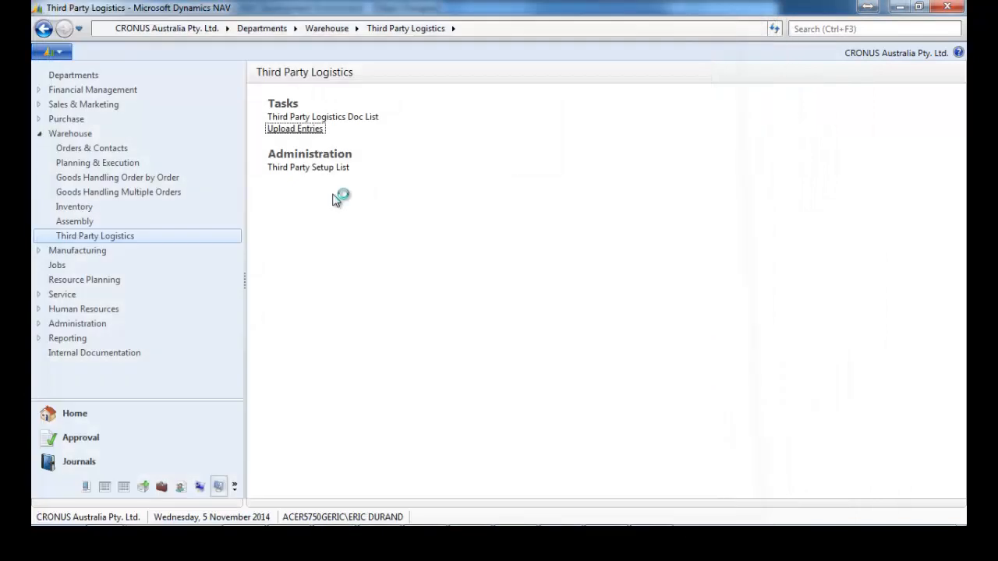
Return to the Role Centre home and scroll to the 3PL cues showing Stock Count Diff. 101.
left_click(91, 416)
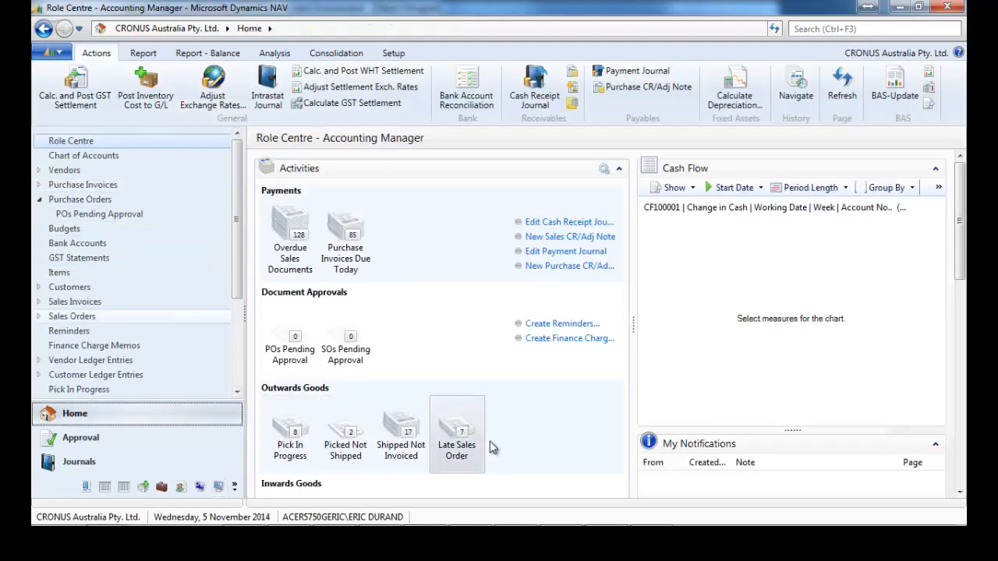
left_click_drag(959, 249, 958, 466)
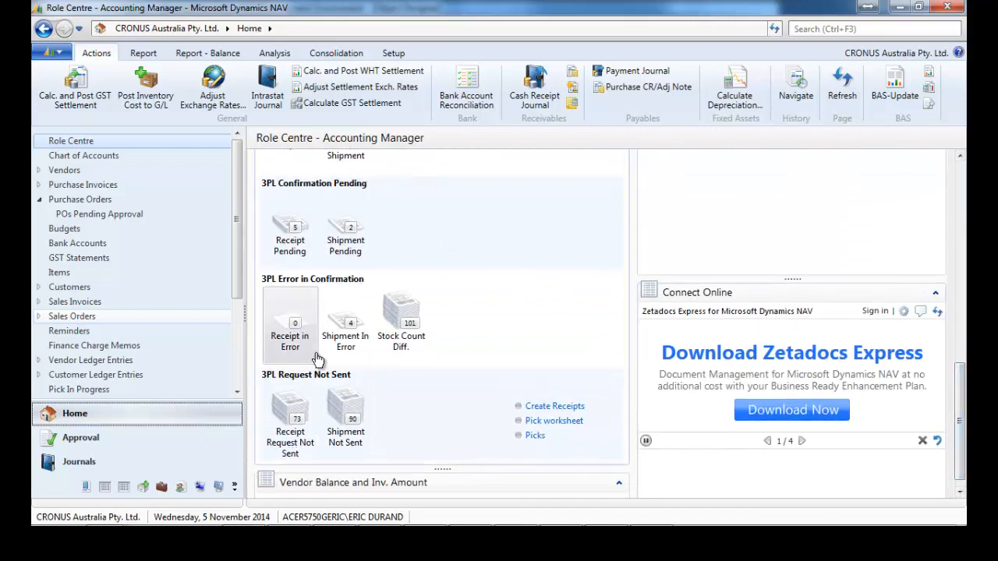
scroll(897, 371, "up", 3)
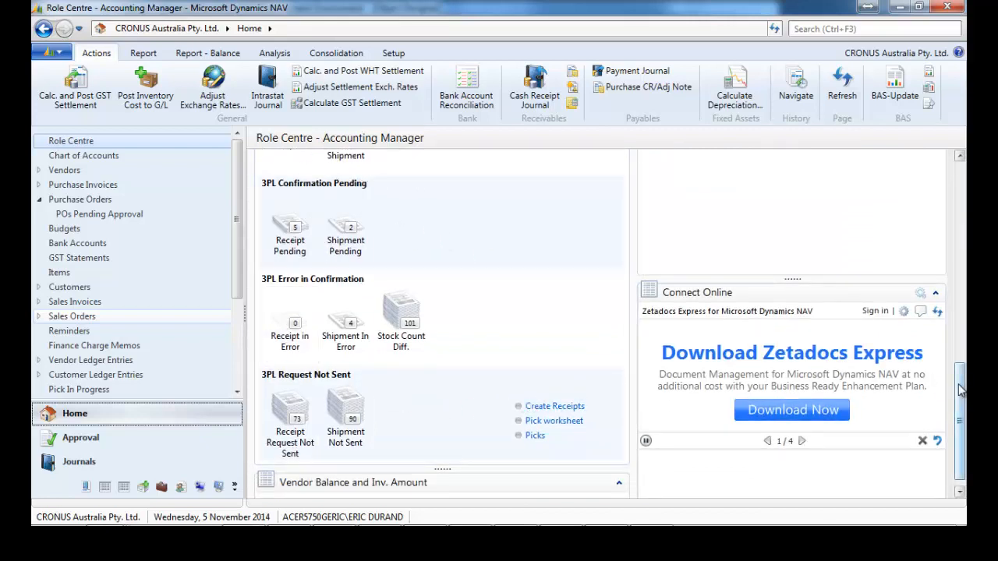
Open the Stock Count Diff. list and wrap its column headers onto two lines.
left_click_drag(959, 405, 959, 408)
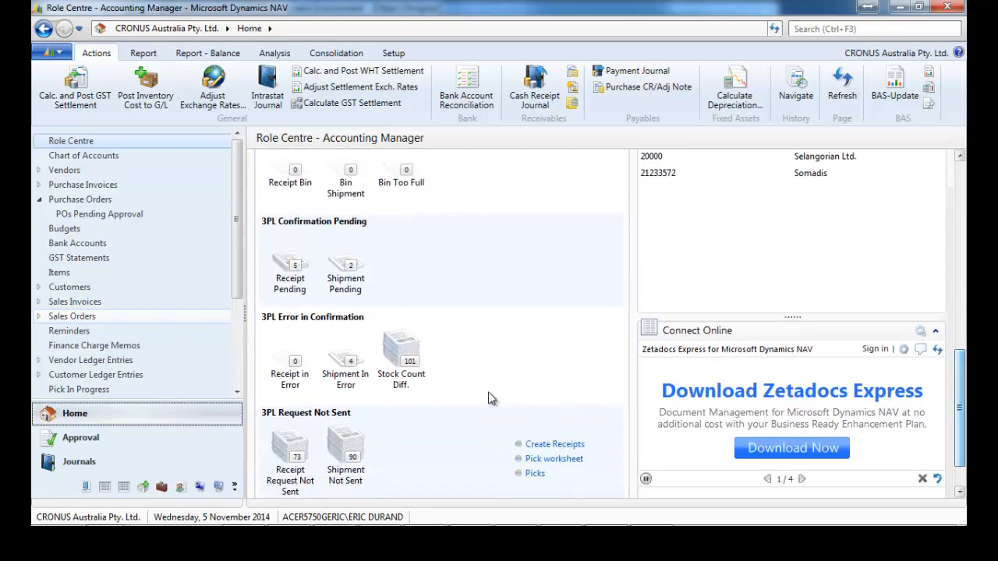
left_click(410, 360)
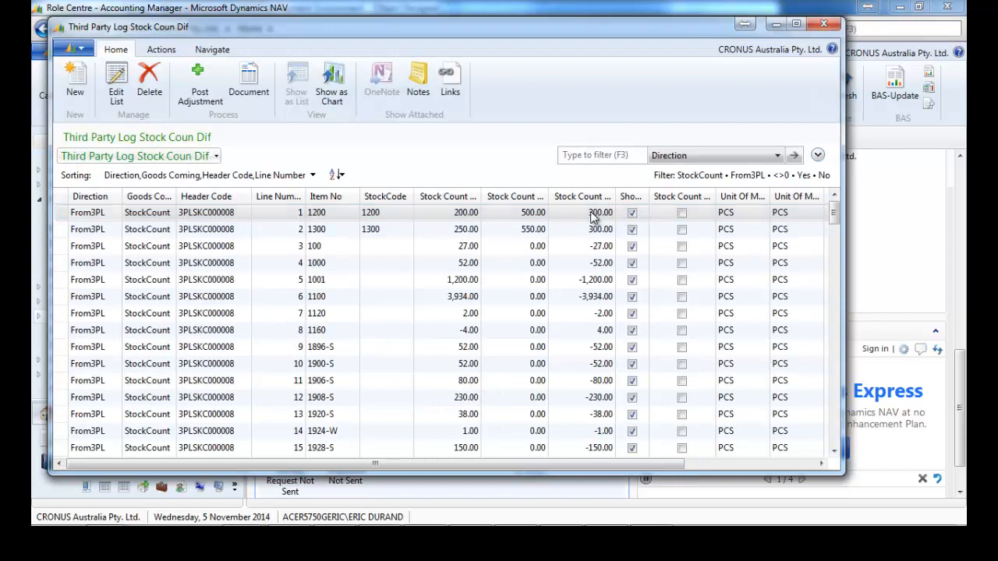
right_click(684, 198)
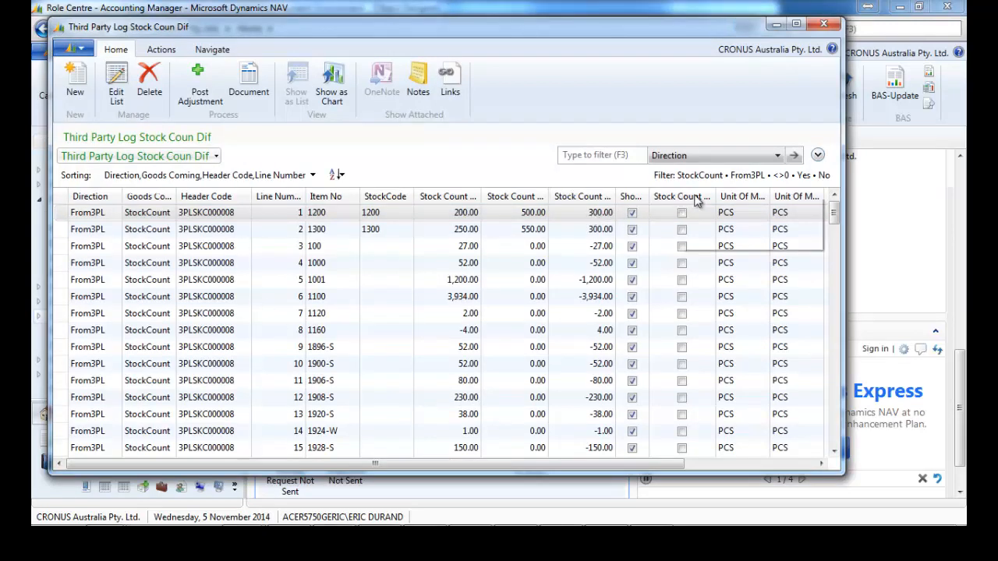
mouse_move(790, 245)
left_click(545, 274)
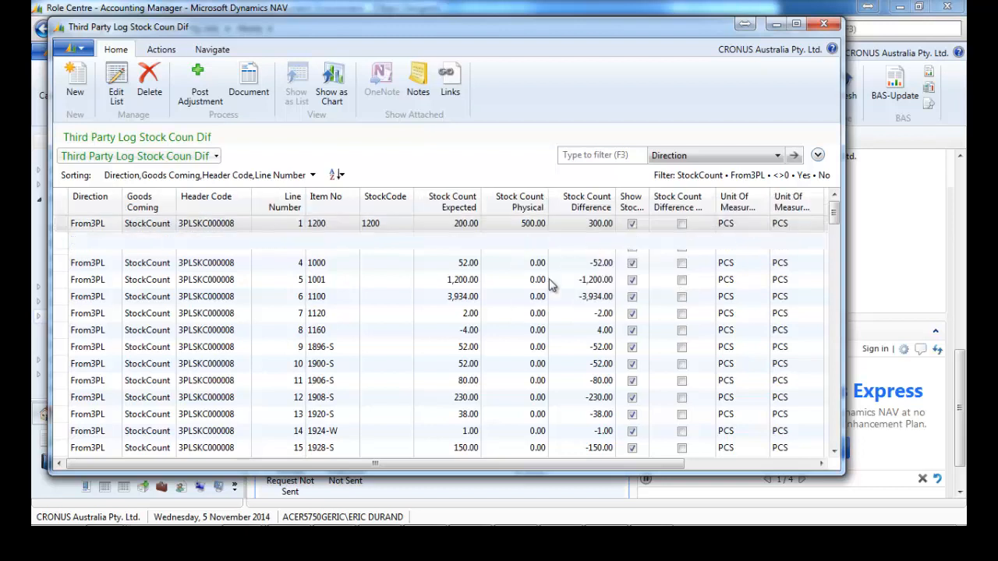
Post the 300-unit stock count adjustment for item 1300, then close the list.
left_click(66, 228)
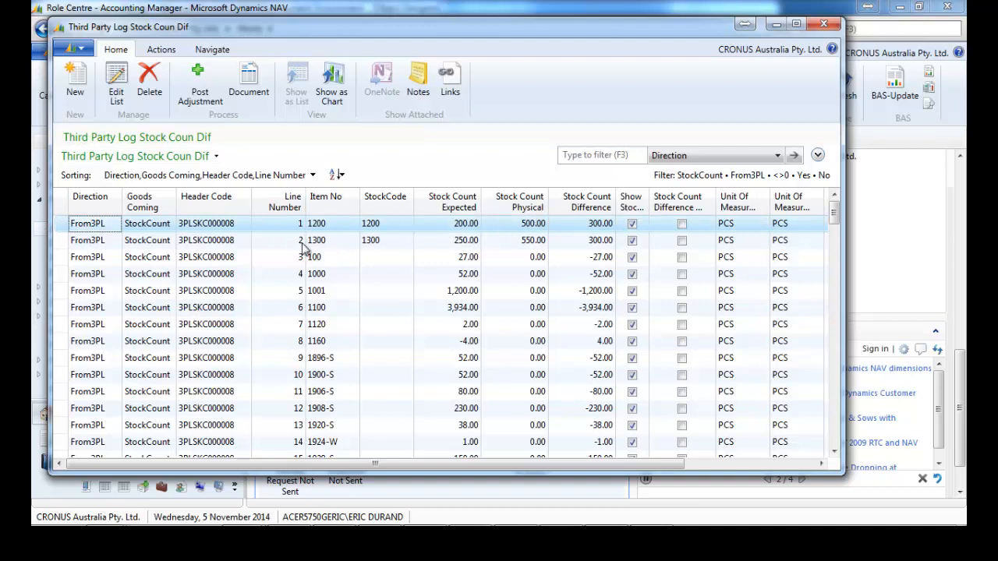
left_click(64, 242)
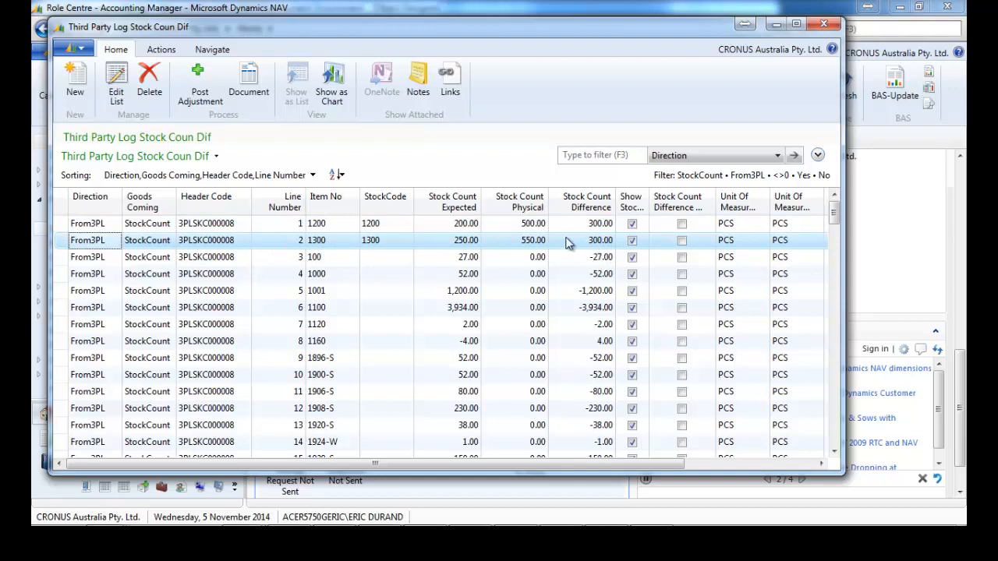
left_click(200, 87)
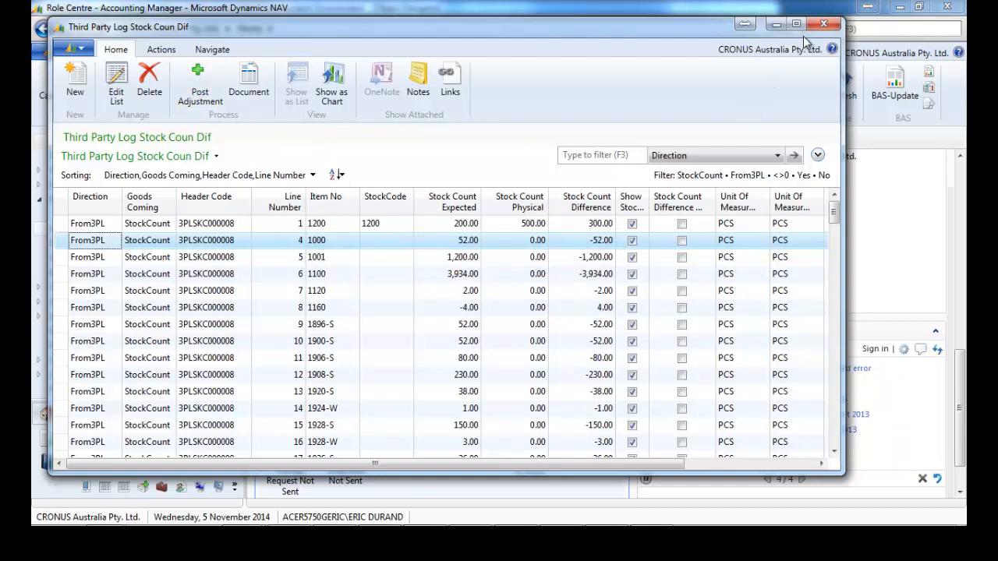
left_click(823, 24)
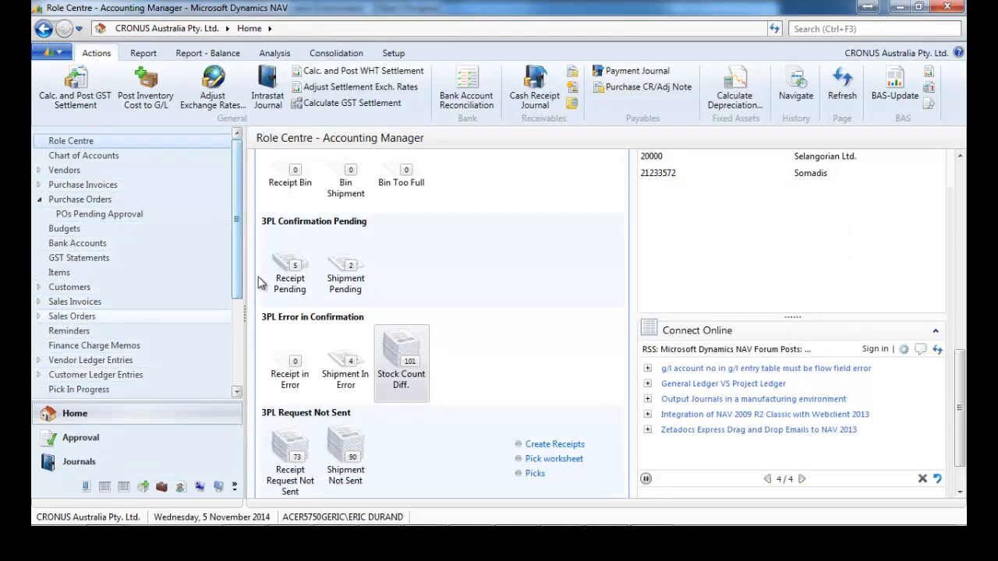
Check item 1300 Chain Assy's ledger entries, sorted by Entry No., for the latest adjustment.
left_click(134, 273)
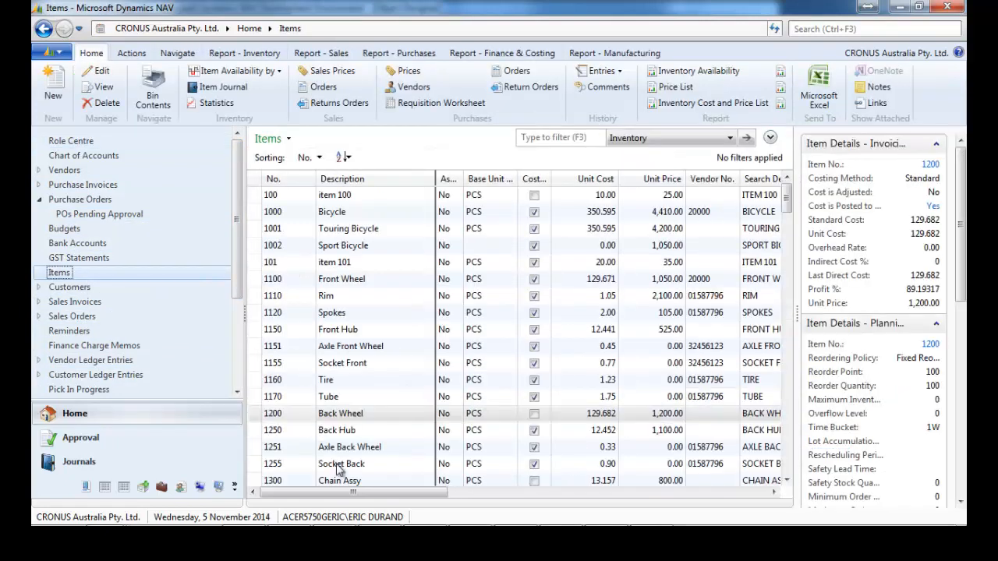
left_click(343, 482)
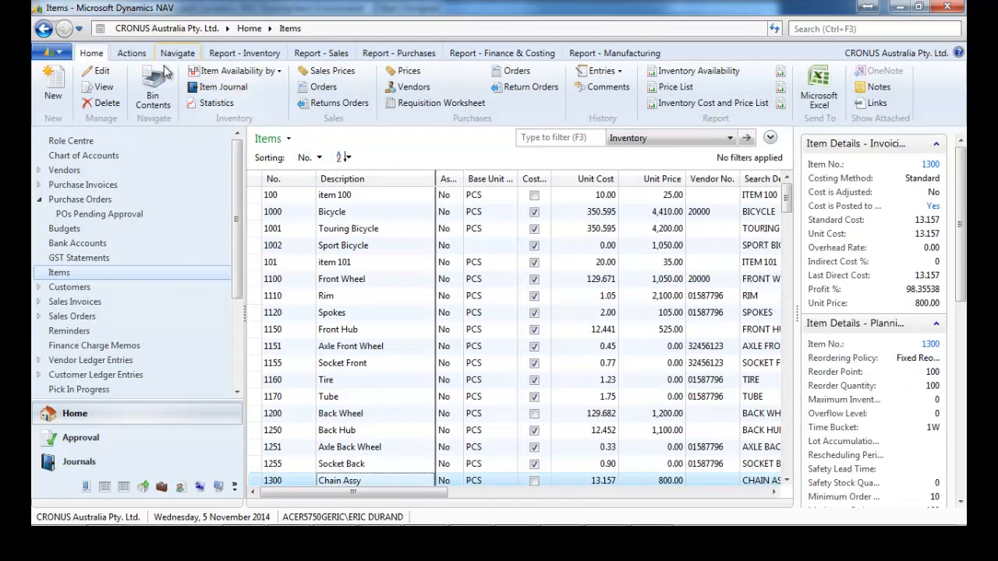
left_click(173, 54)
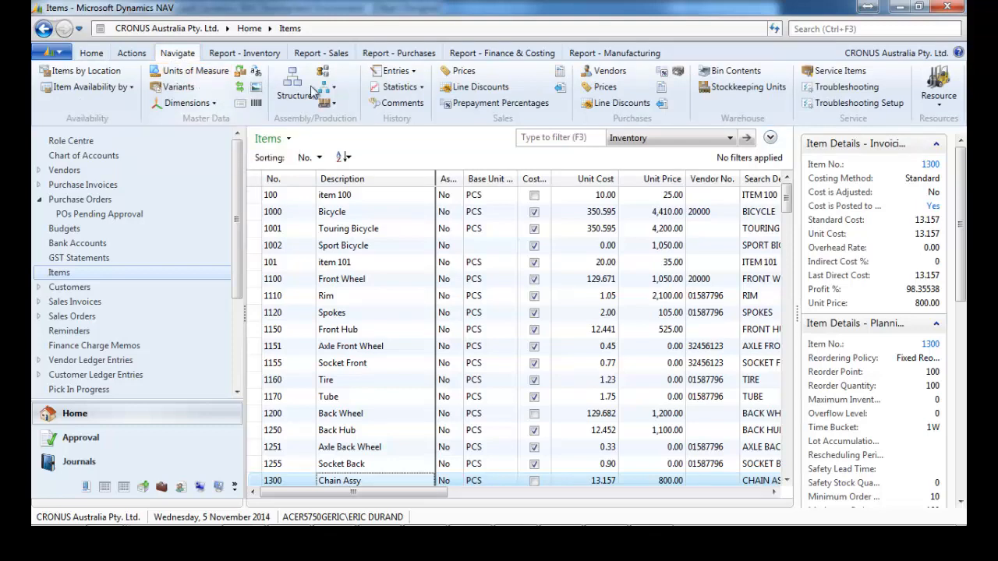
left_click(414, 72)
left_click(415, 88)
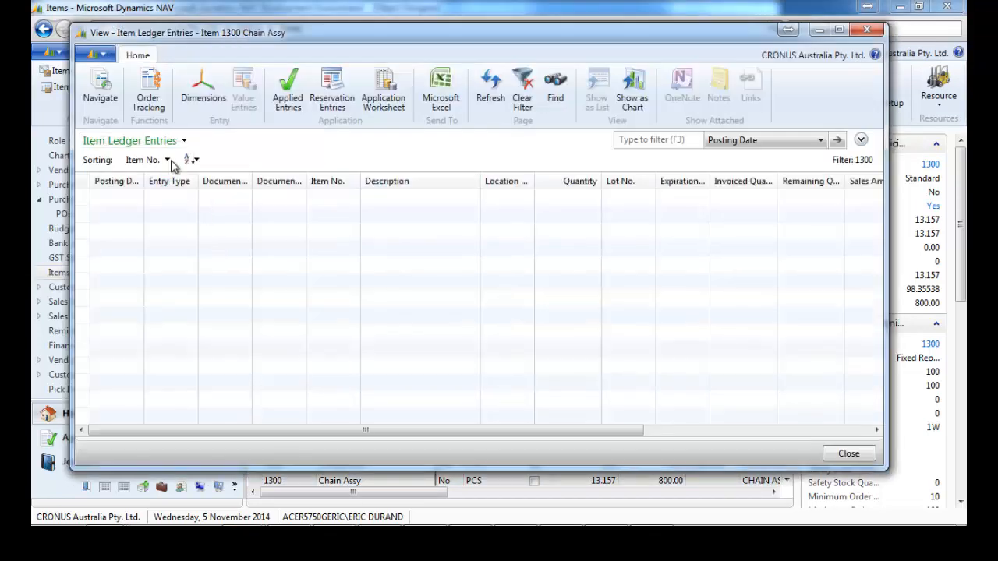
left_click(167, 160)
left_click(170, 178)
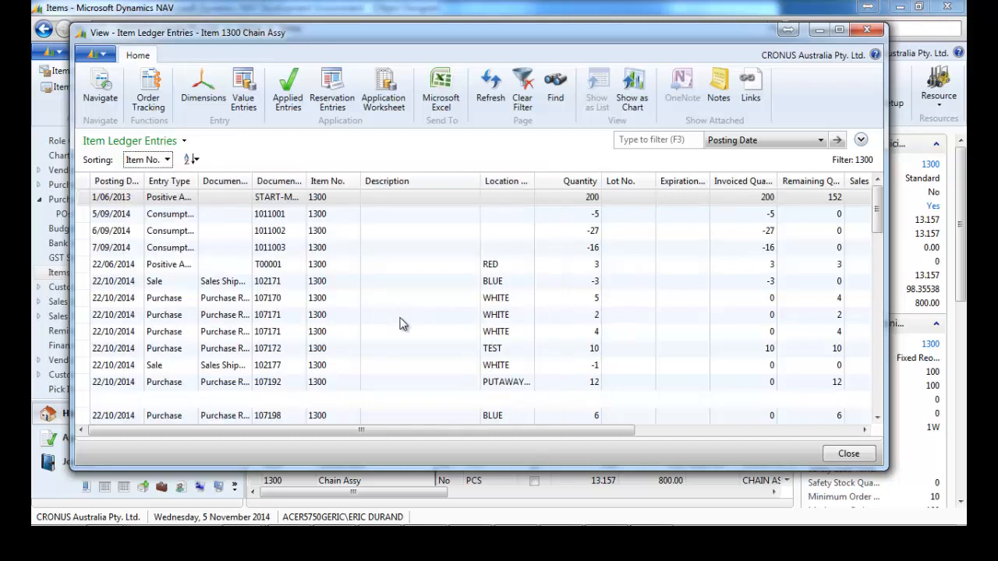
left_click(402, 319)
key("ctrl+End")
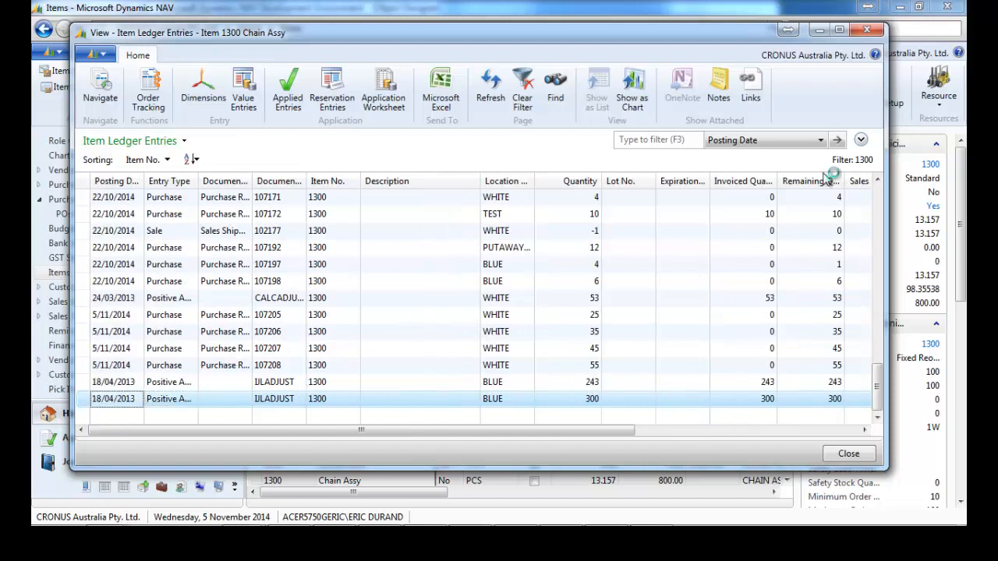
left_click(867, 30)
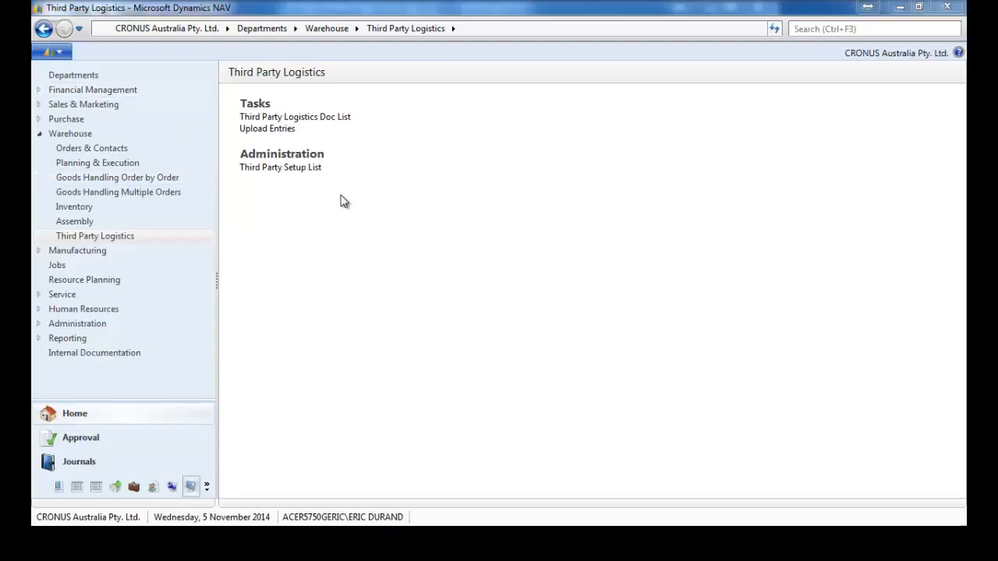
Select Sapphire in the Third Party Setup List and open its MasterData export folder.
left_click(310, 170)
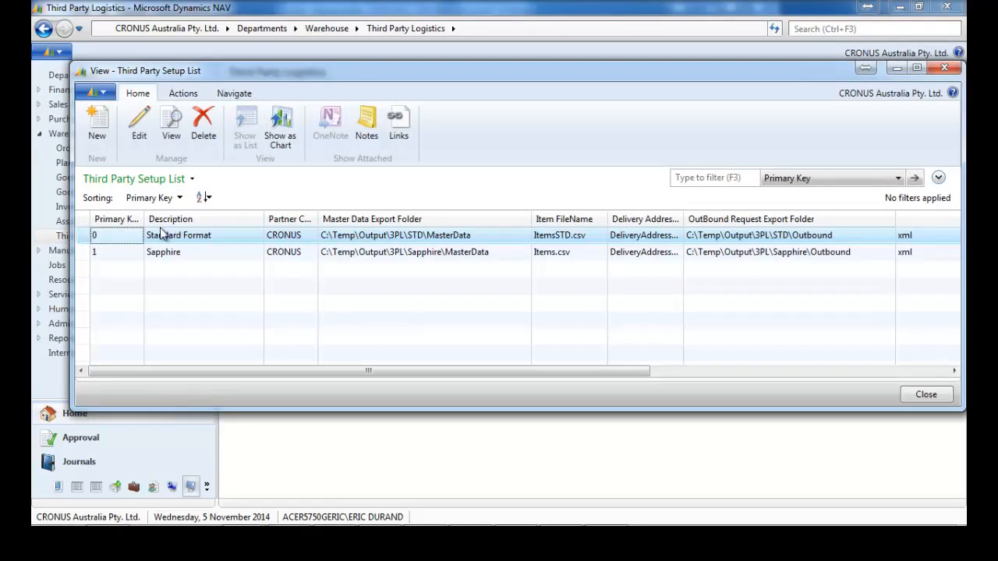
left_click(240, 253)
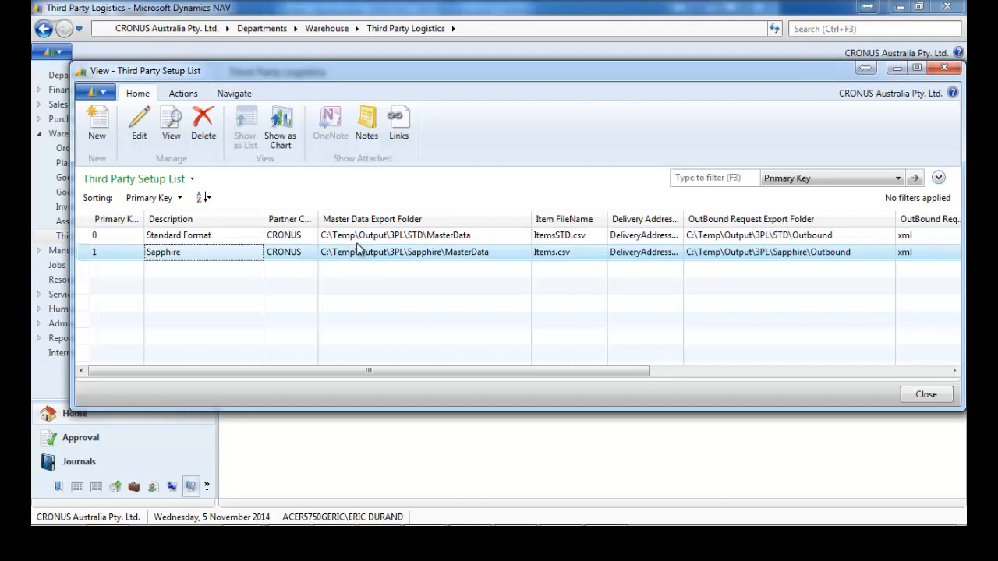
left_click(183, 93)
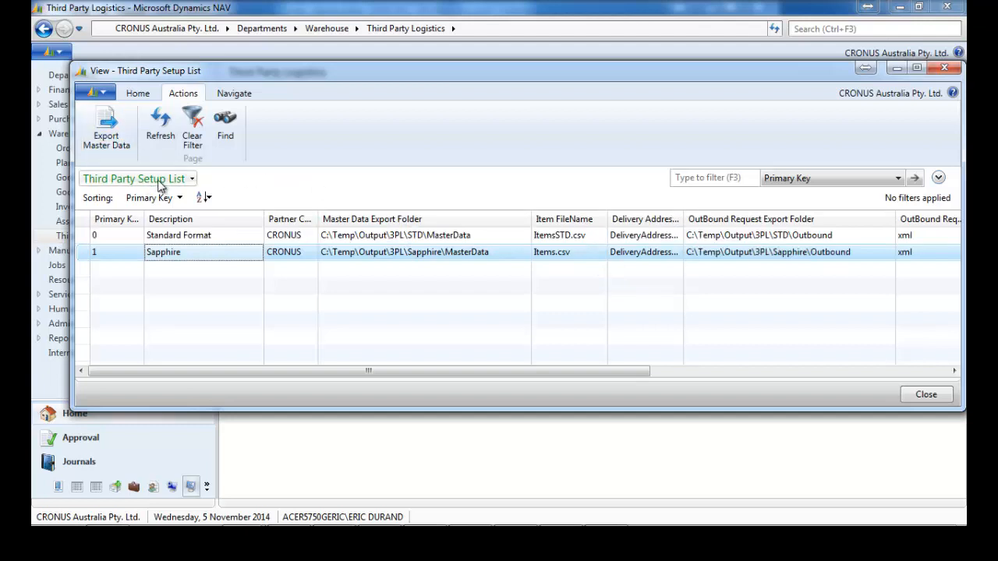
left_click(107, 512)
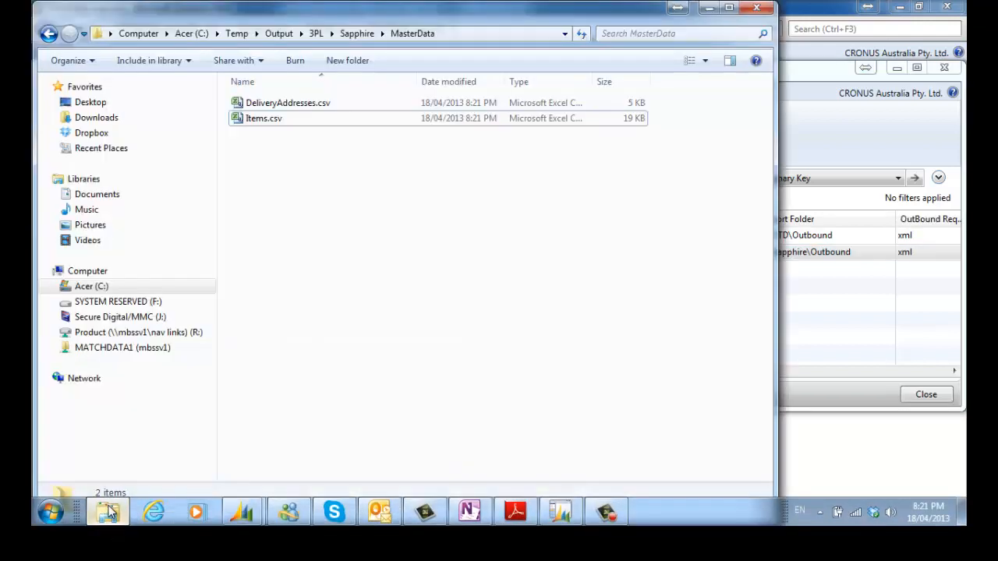
Open Items.csv in Excel to inspect it, then close it and the MasterData folder.
double_click(257, 121)
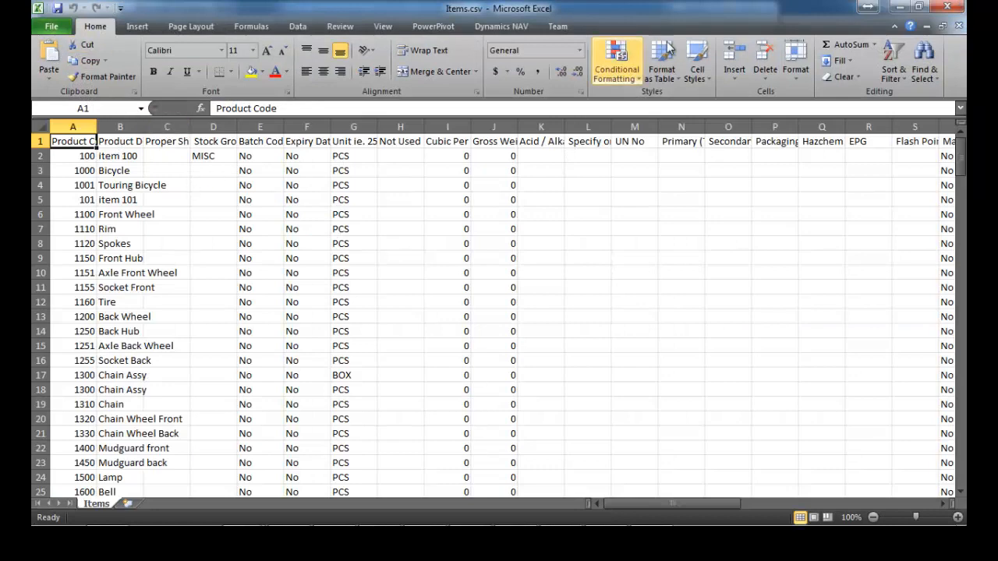
left_click(942, 9)
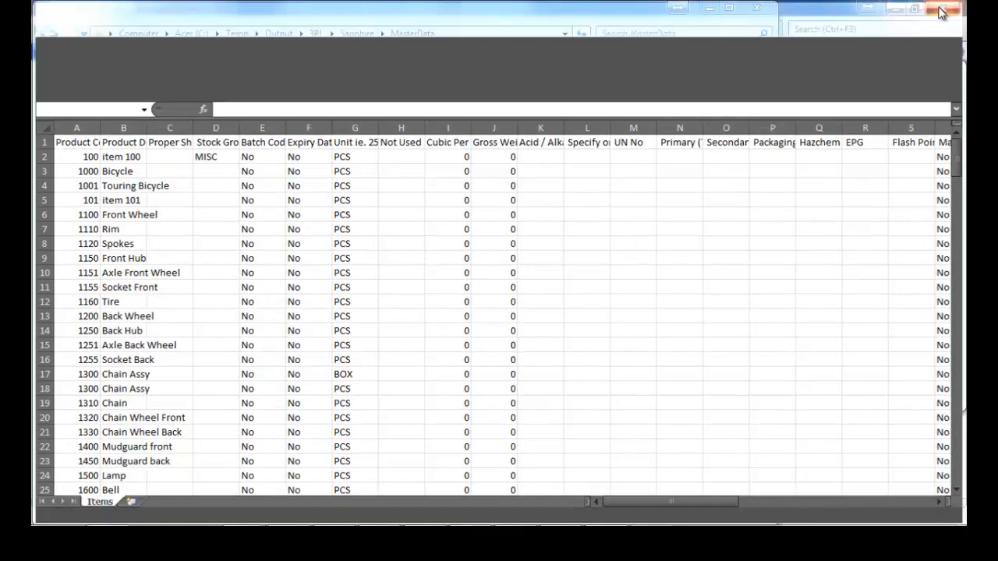
left_click(754, 11)
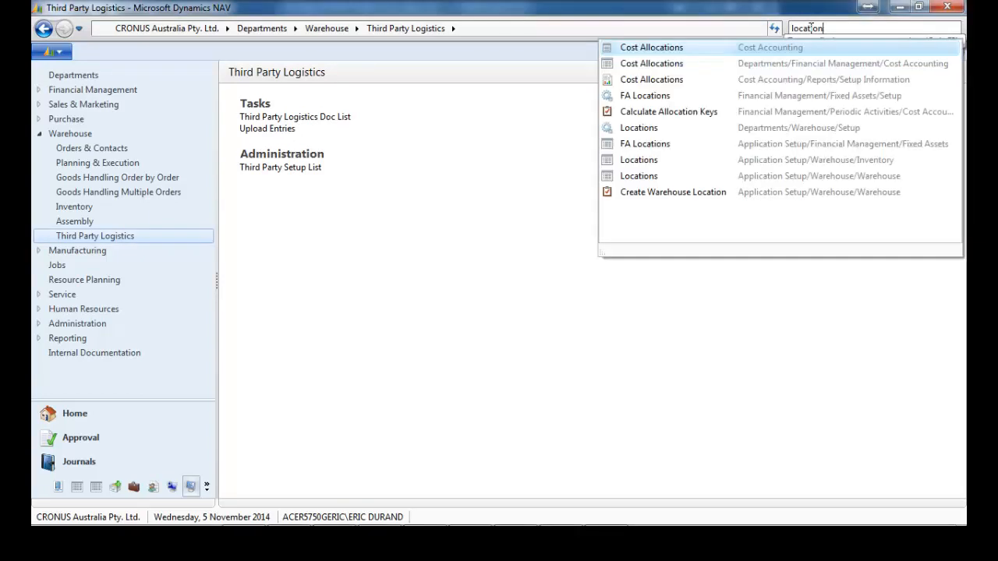
Open the Locations list and check Blue Warehouse's 3PL code 3PLBLUE and its setup.
left_click(641, 133)
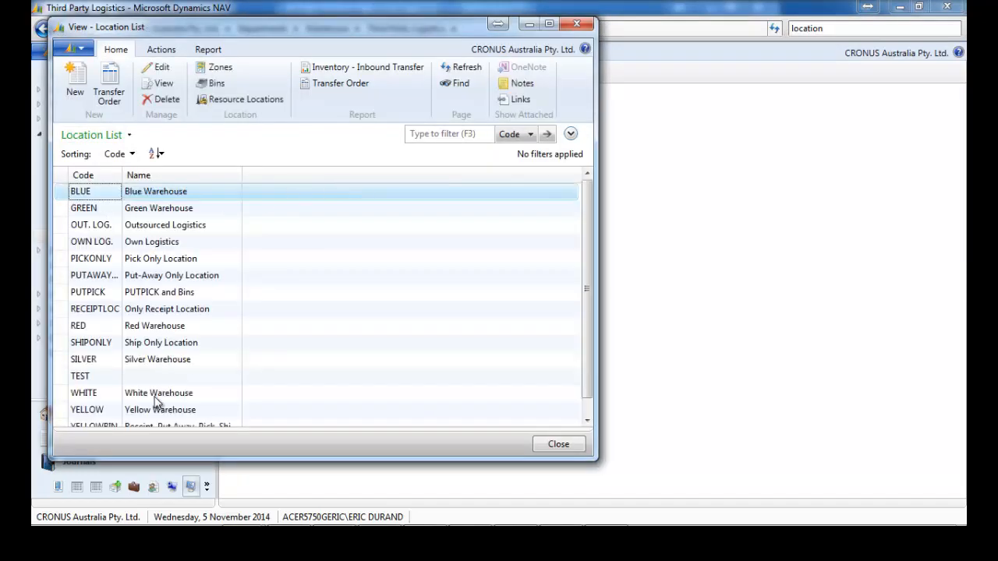
left_click(152, 196)
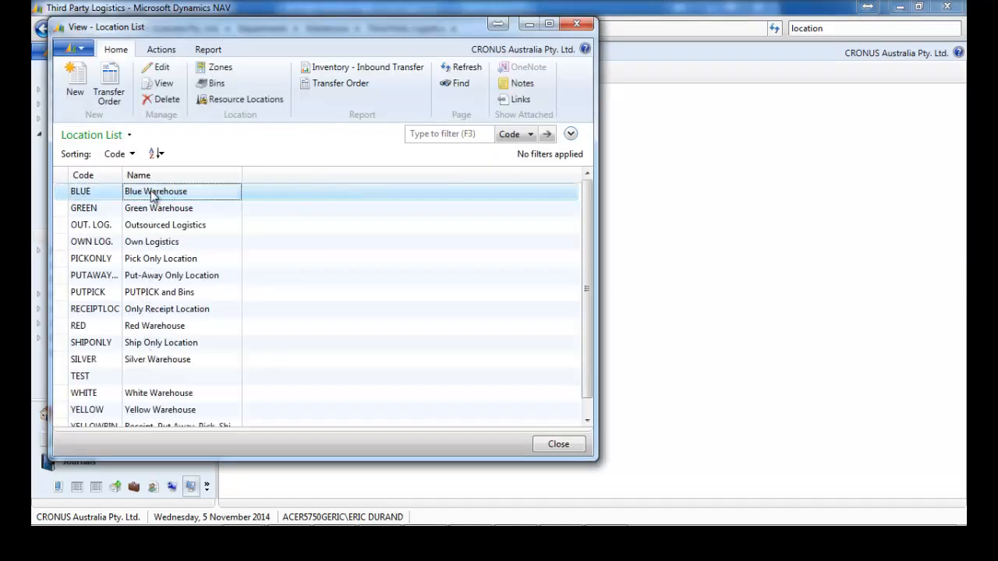
key("ctrl+shift+e")
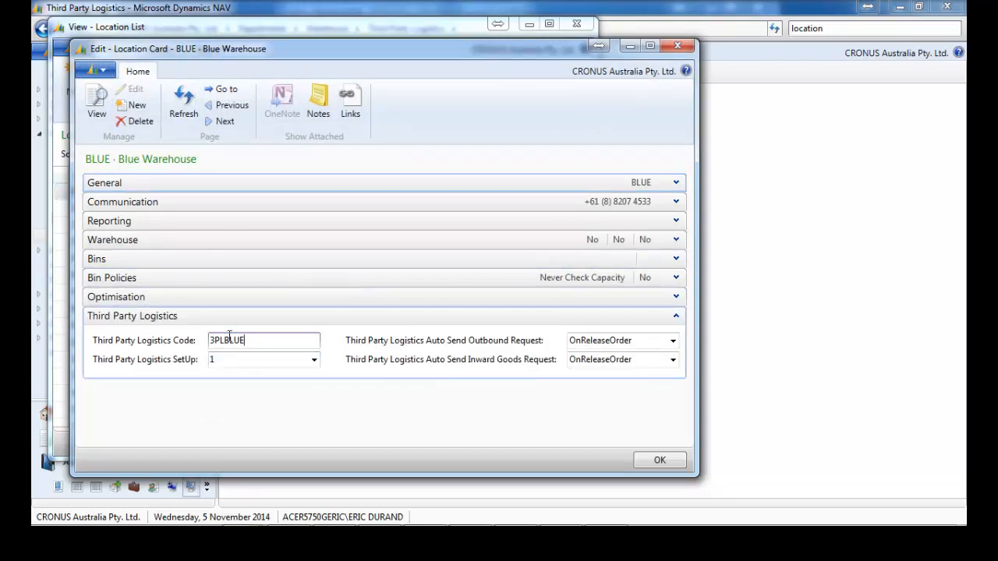
left_click_drag(258, 340, 187, 335)
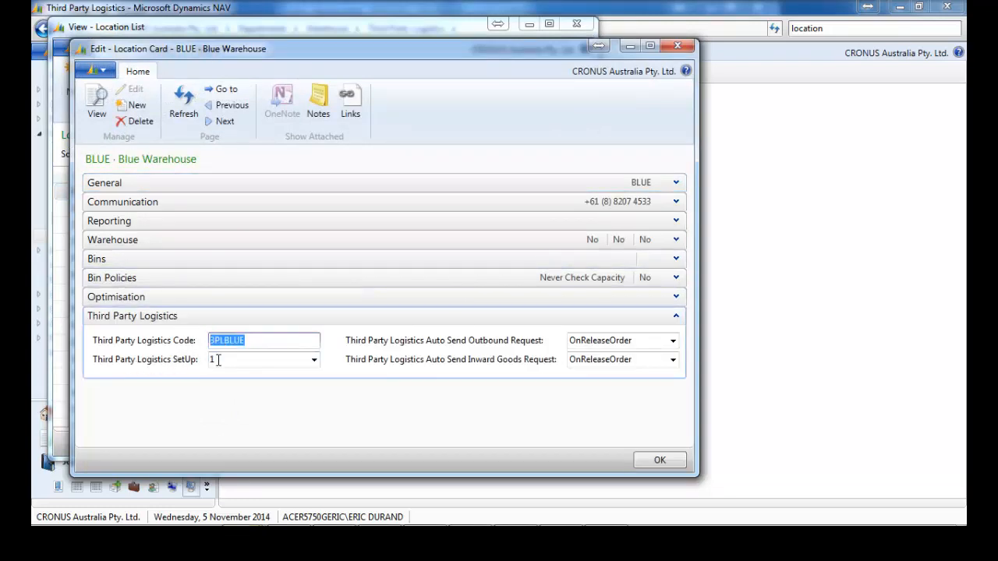
left_click(314, 359)
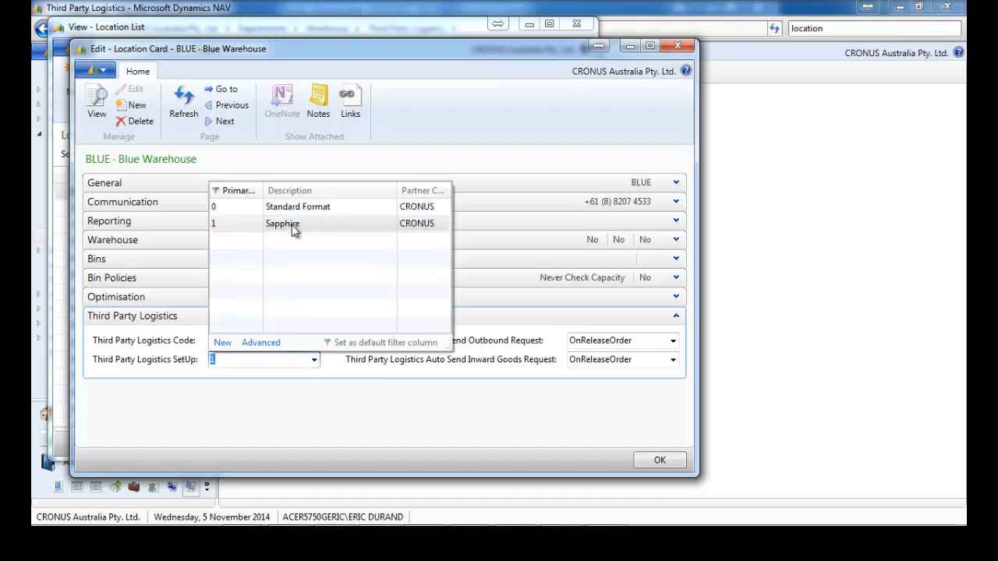
left_click(453, 400)
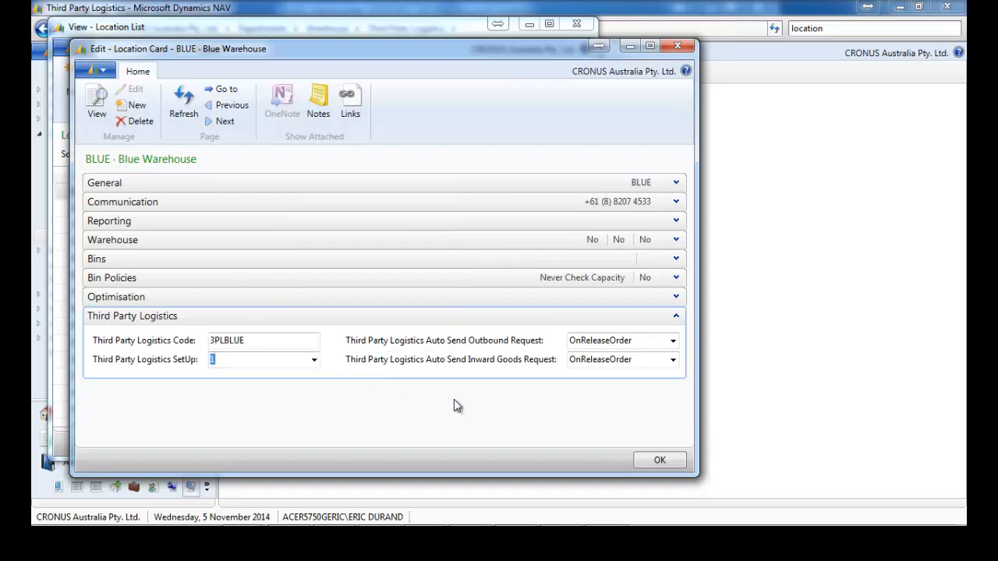
left_click(683, 49)
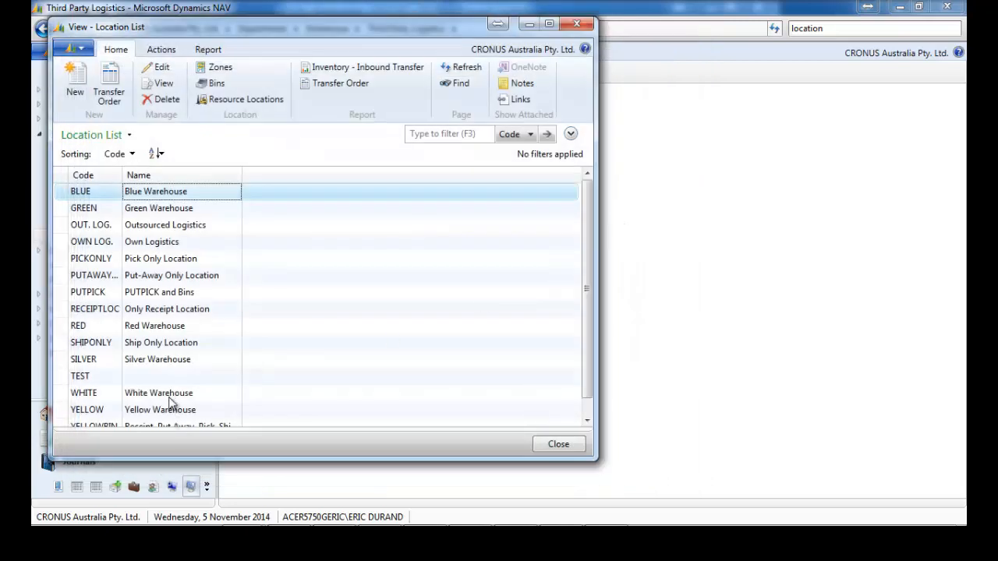
Check White Warehouse's 3PLWHITE code on Sapphire setup 1, then close the Locations list.
left_click(173, 397)
double_click(172, 397)
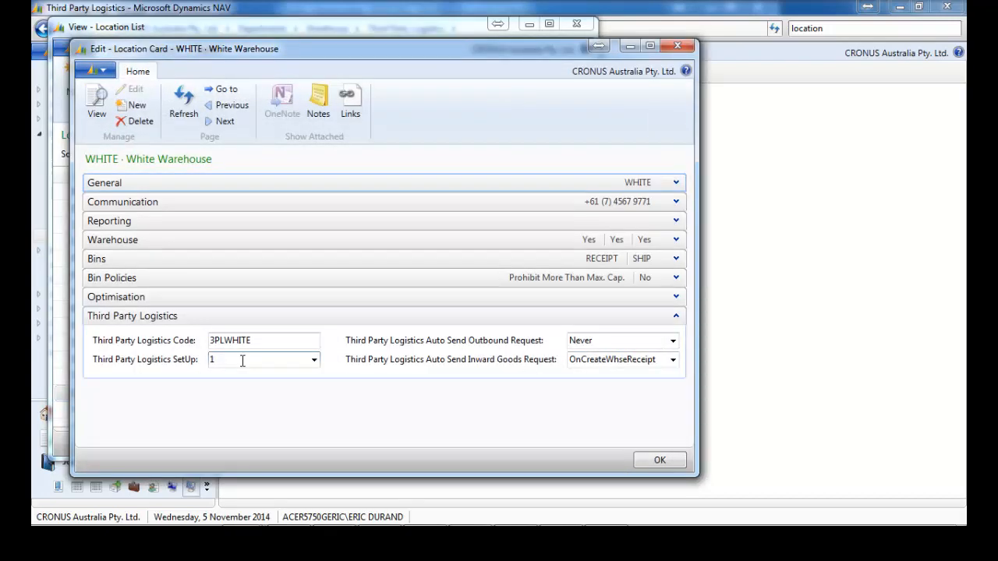
left_click(314, 361)
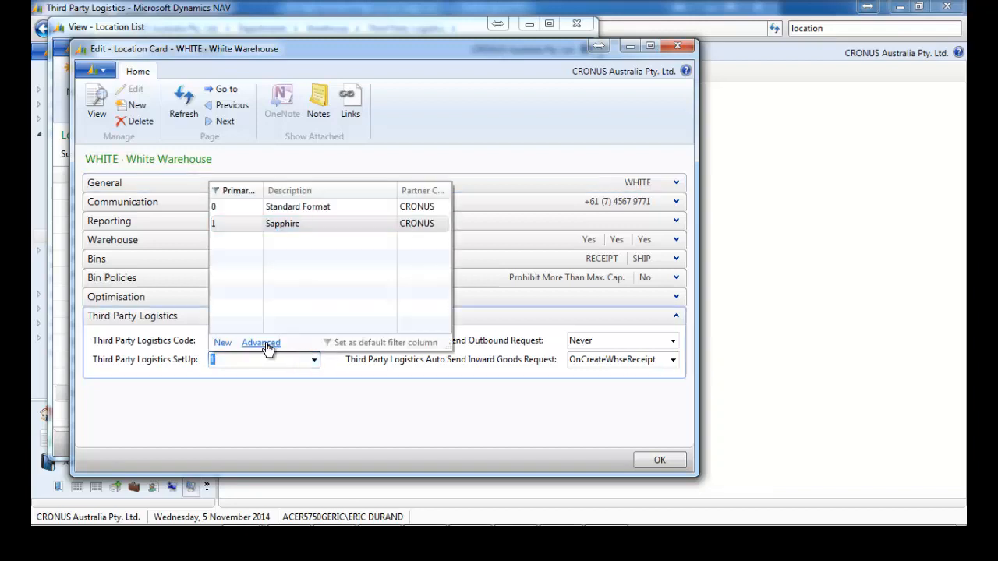
key("Escape")
key("Escape")
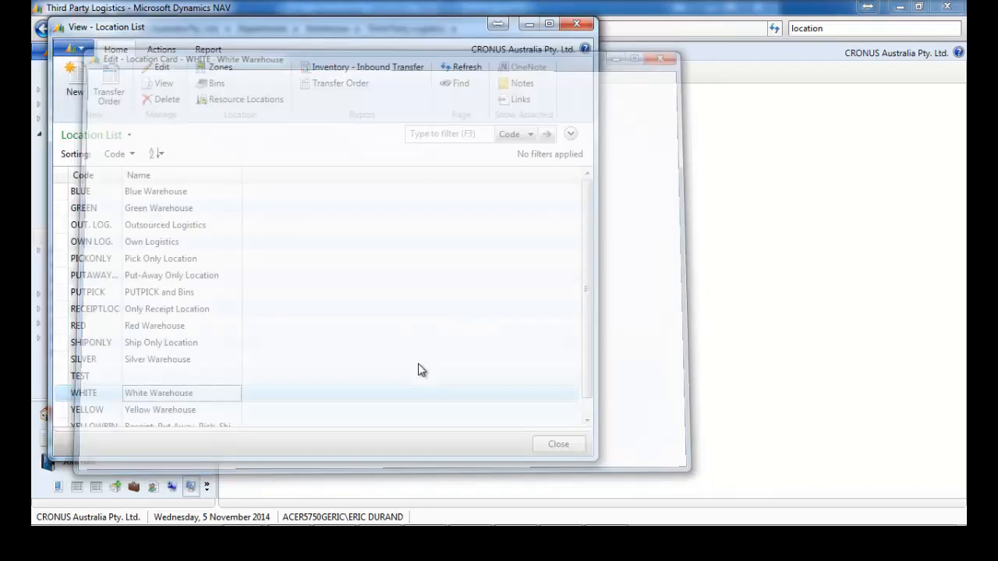
key("Escape")
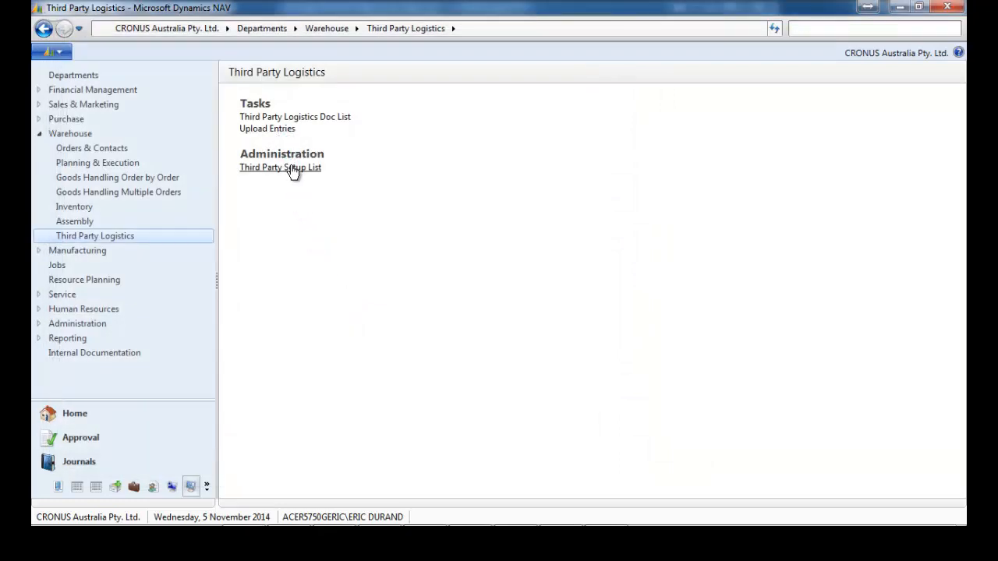
Review the Sapphire SetUp Card, then bring up the Third Party Logistics Doc List.
left_click(290, 168)
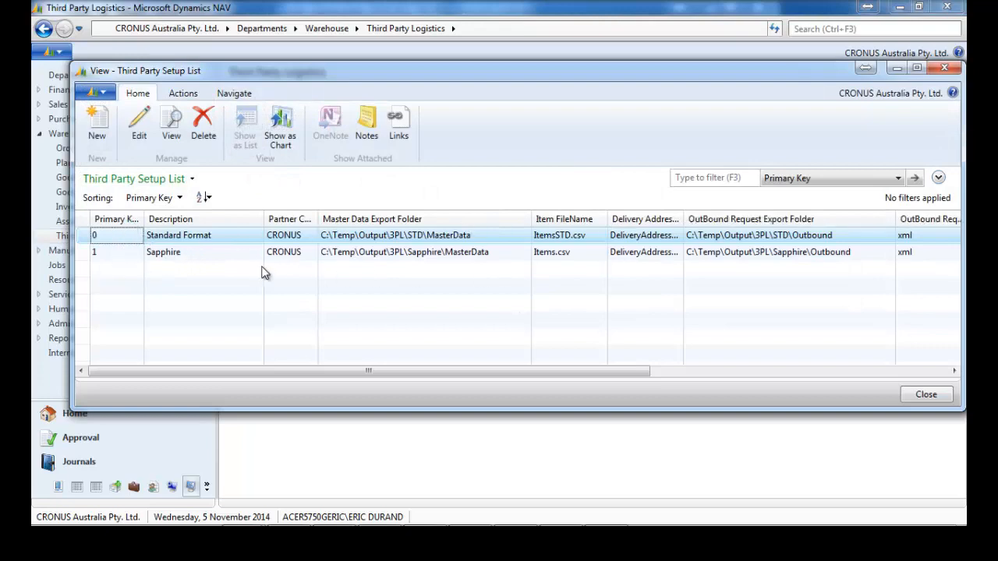
double_click(201, 257)
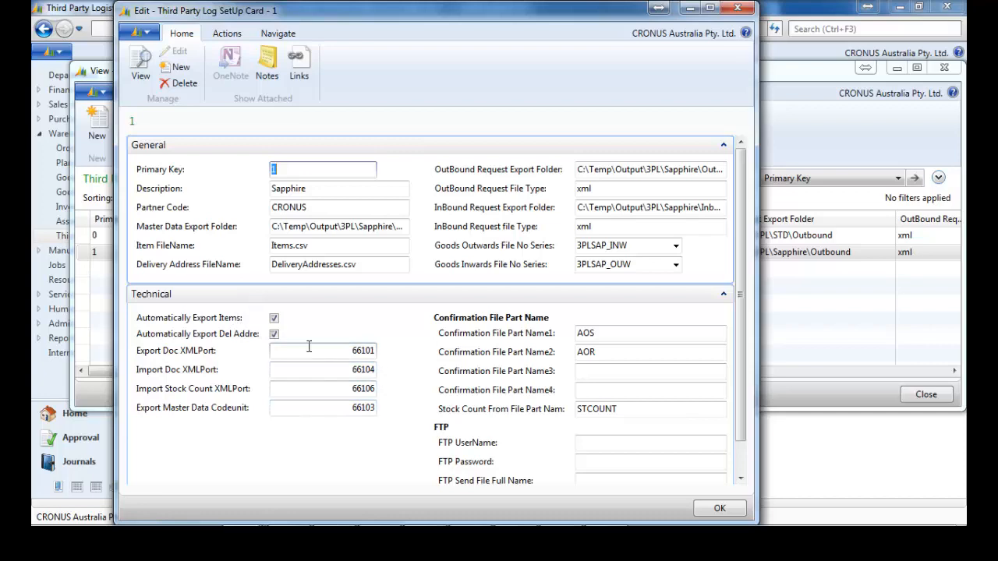
left_click(736, 9)
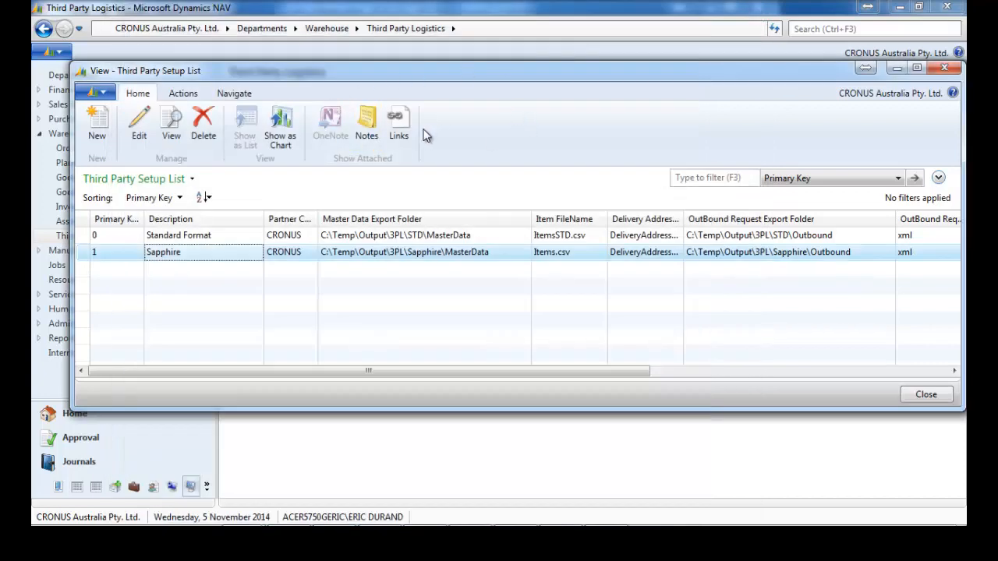
key("Escape")
left_click(312, 118)
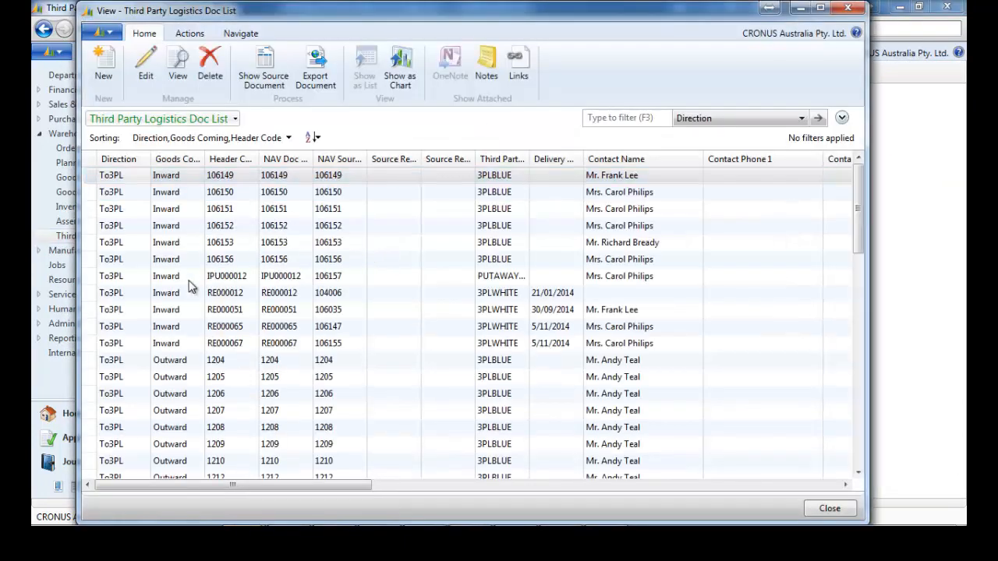
Select To3PL Outward document 1204, scroll the document list, then switch to the Development Environment.
left_click(124, 364)
scroll(131, 366, "down", 3)
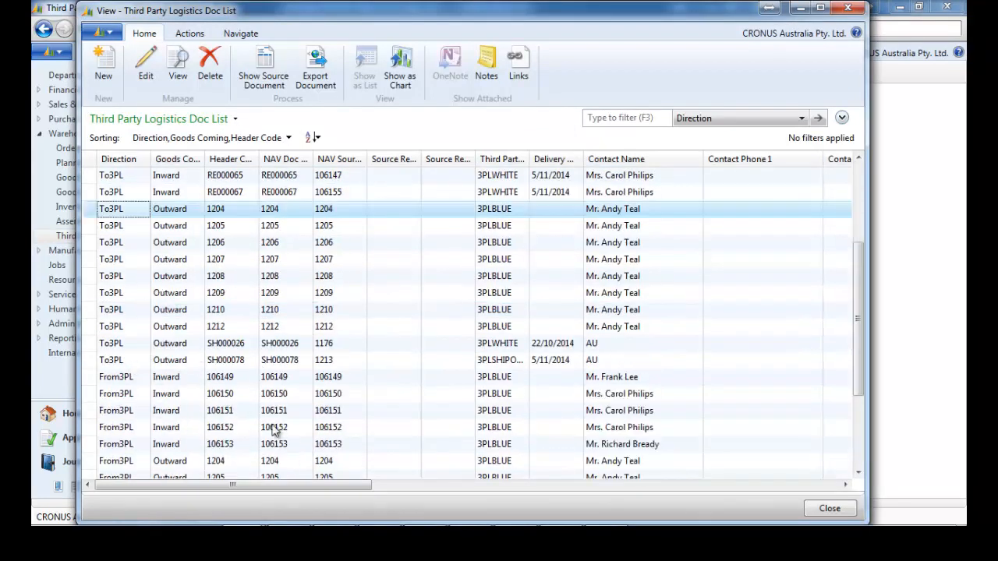
mouse_move(381, 521)
left_click(567, 512)
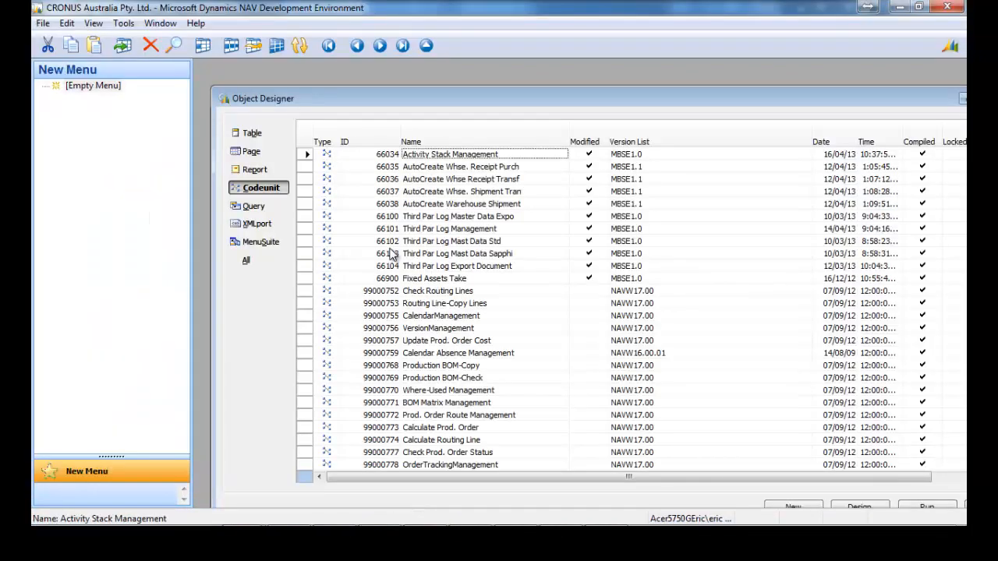
List the XMLport objects and open Third Par Log XMLport 66104 in the designer.
key("alt+x")
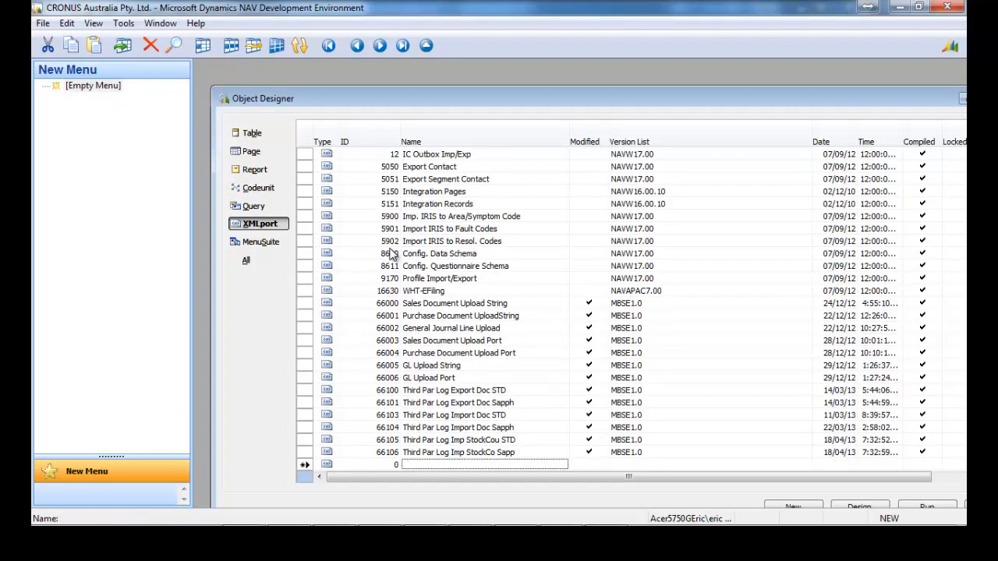
key("Up")
key("Up")
key("Up")
key("Up")
key("Up")
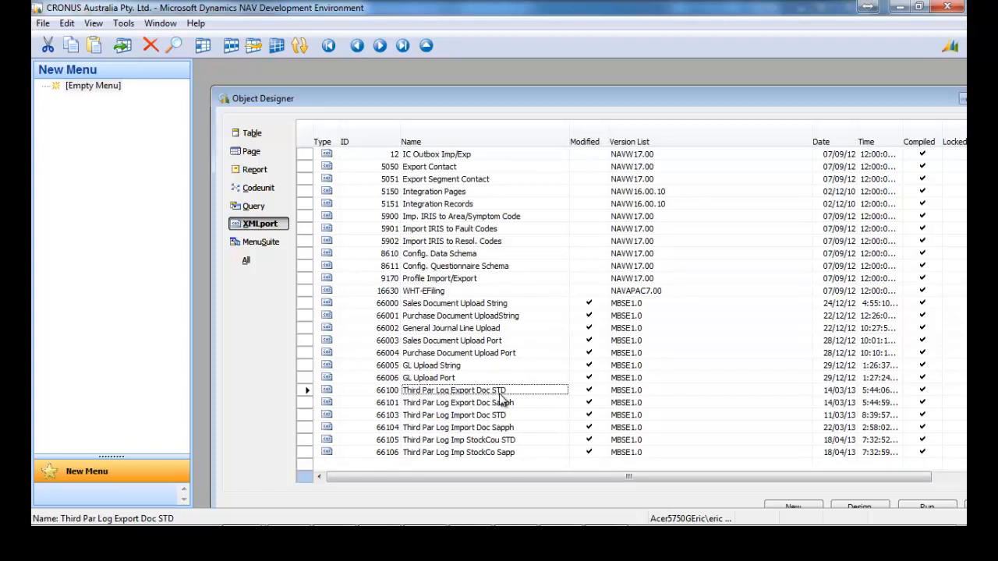
right_click(501, 428)
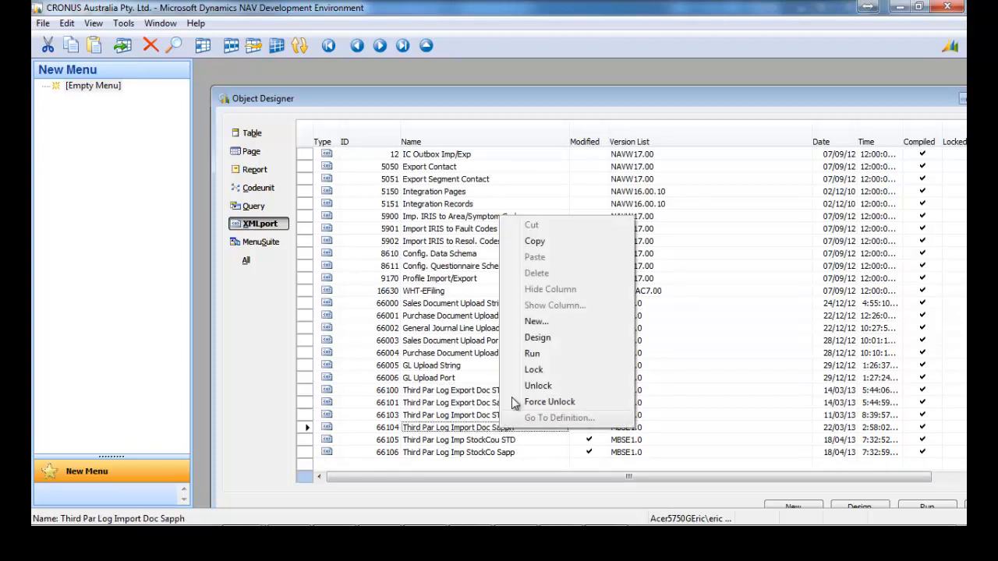
left_click(534, 354)
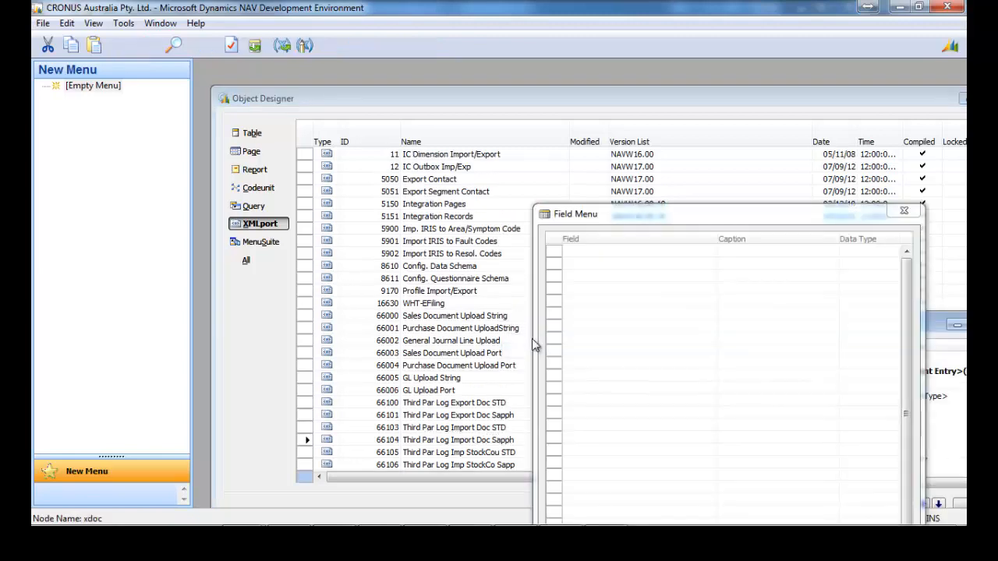
Enlarge XMLport 66104's designer to inspect its nodes, then close it.
left_click(905, 211)
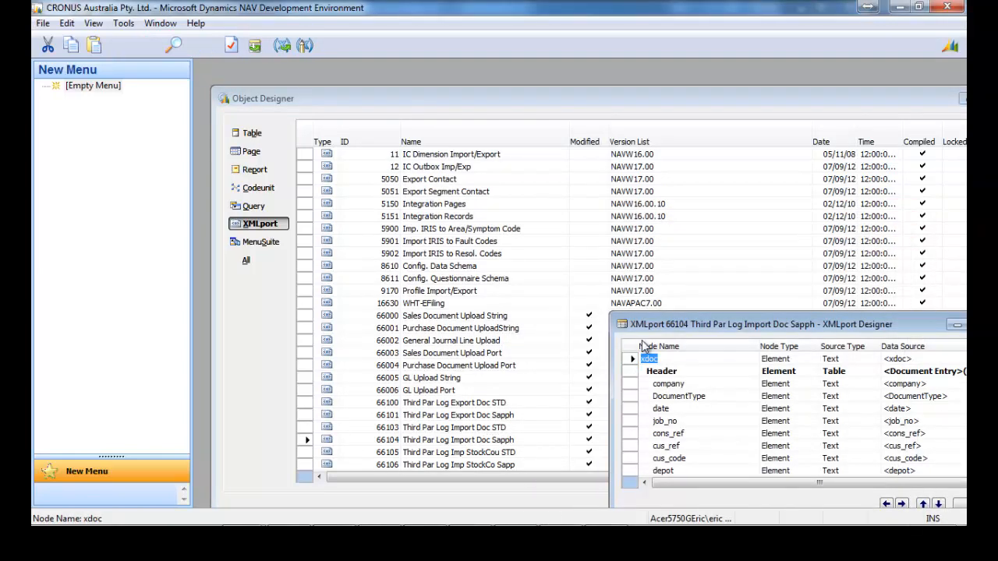
left_click_drag(657, 329, 405, 87)
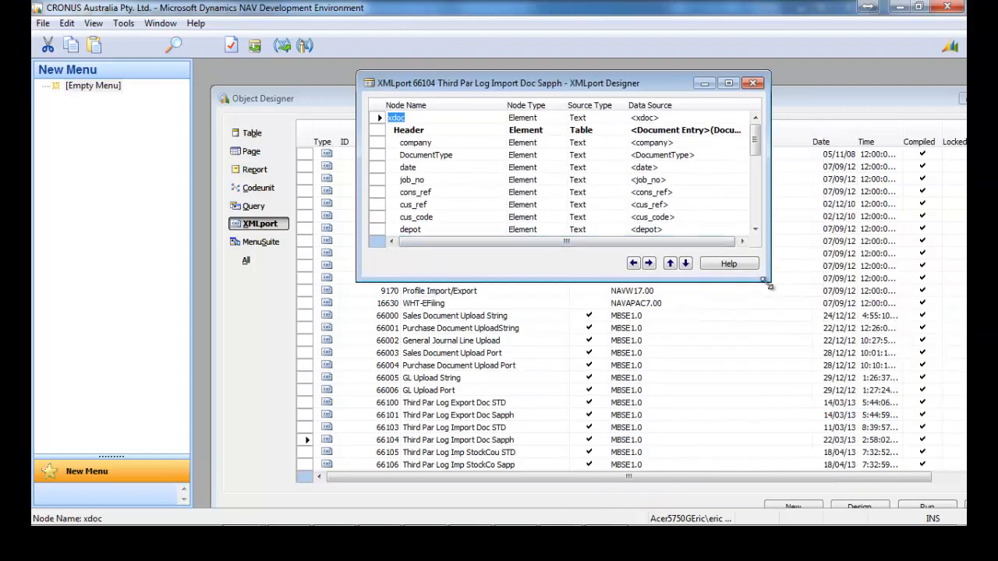
left_click_drag(766, 282, 892, 508)
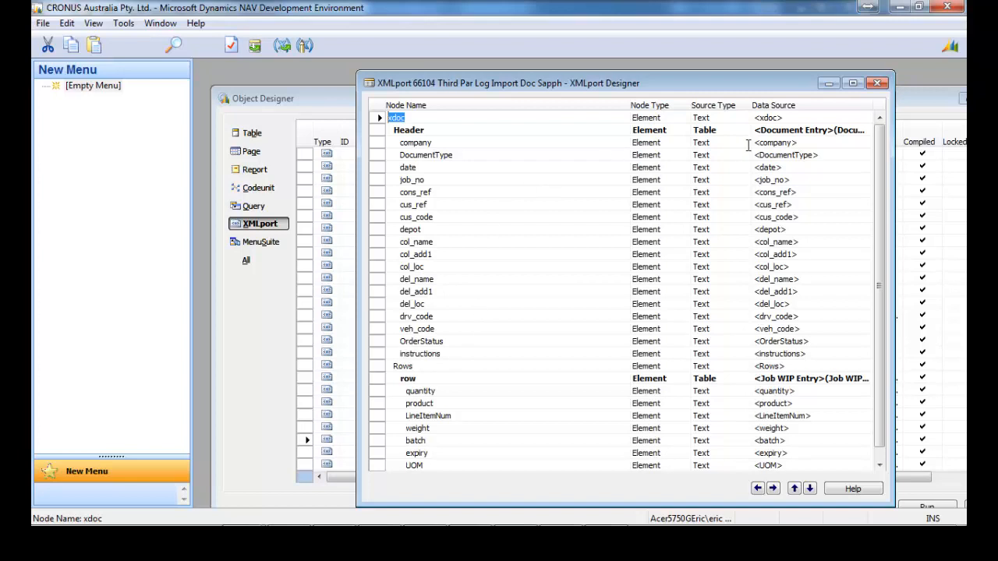
left_click(880, 85)
scroll(480, 423, "down", 1)
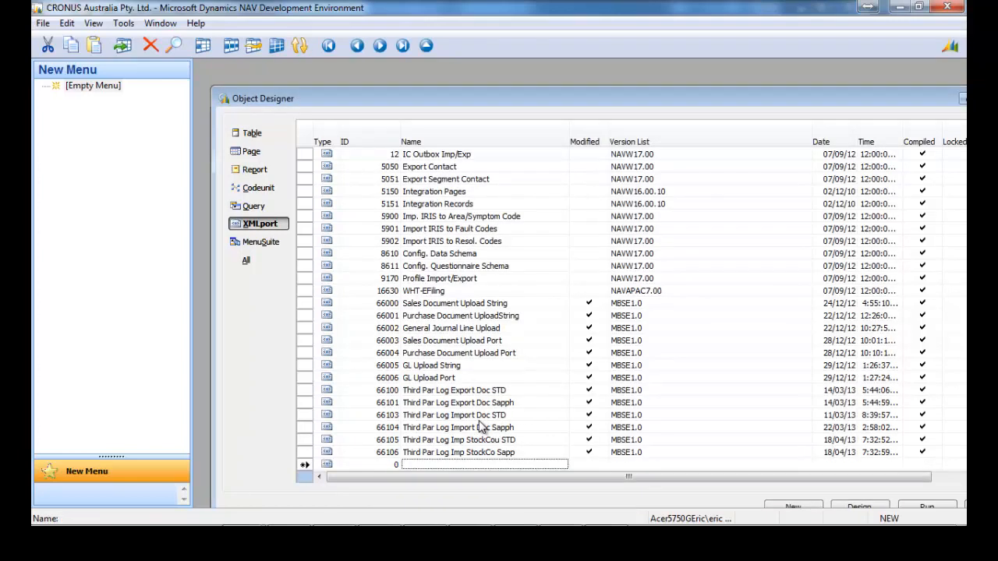